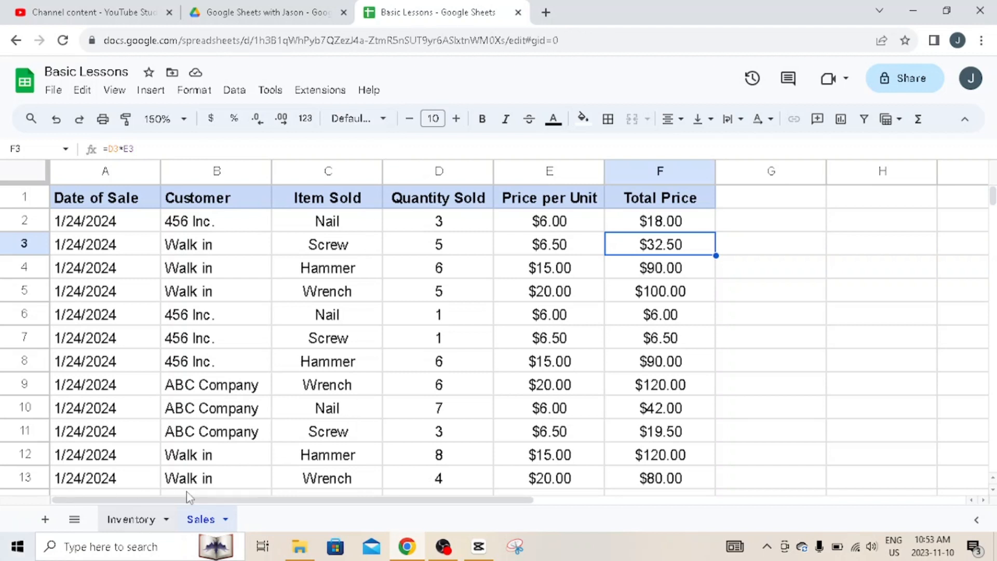
# Step: Copy the Item Description list in A1:A5 of the Inventory sheet
pyautogui.click(139, 529)
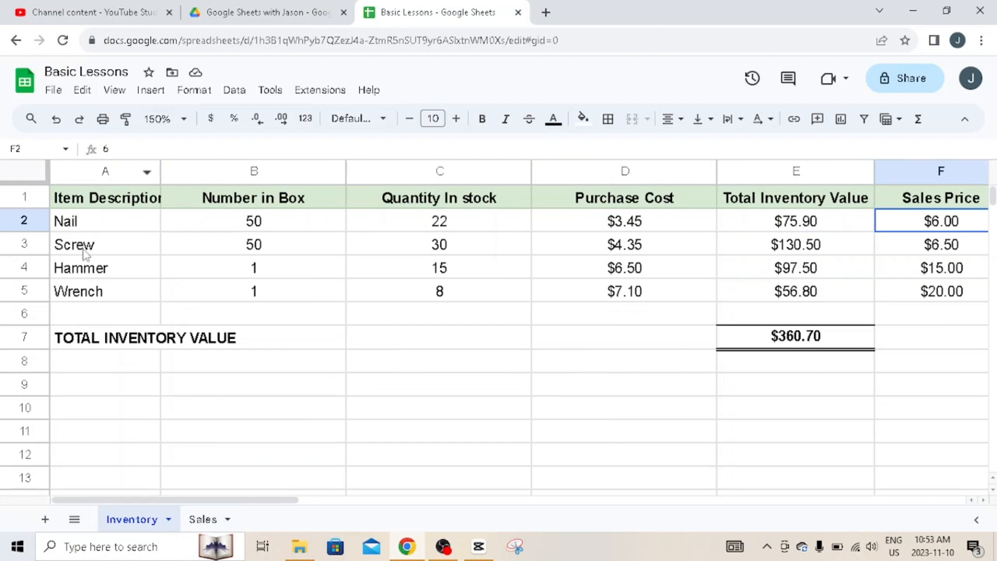
pyautogui.moveTo(126, 197); pyautogui.dragTo(116, 290)
pyautogui.hotkey('ctrl', 'c')
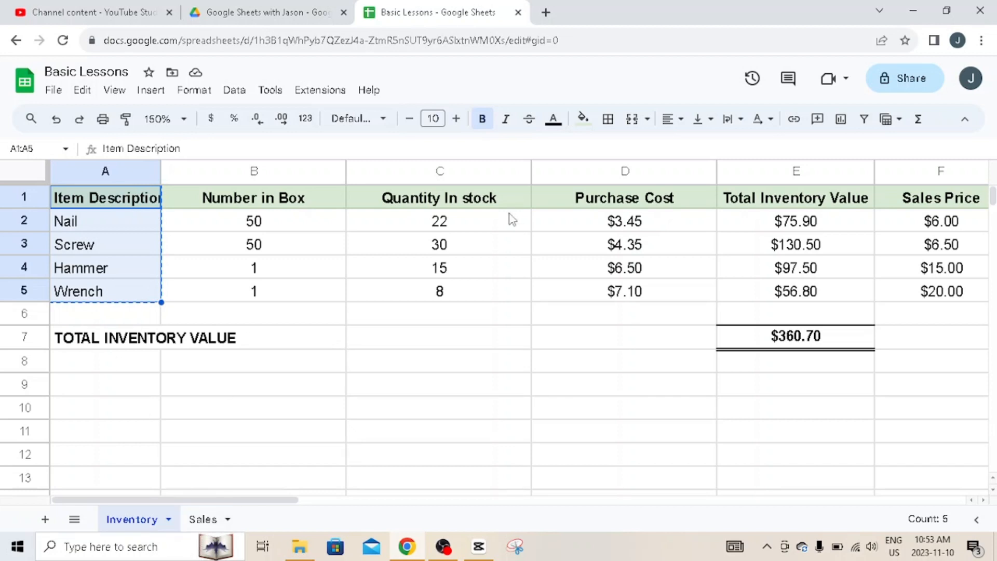
# Step: Add a new sheet after Inventory and name it Price List
pyautogui.click(45, 520)
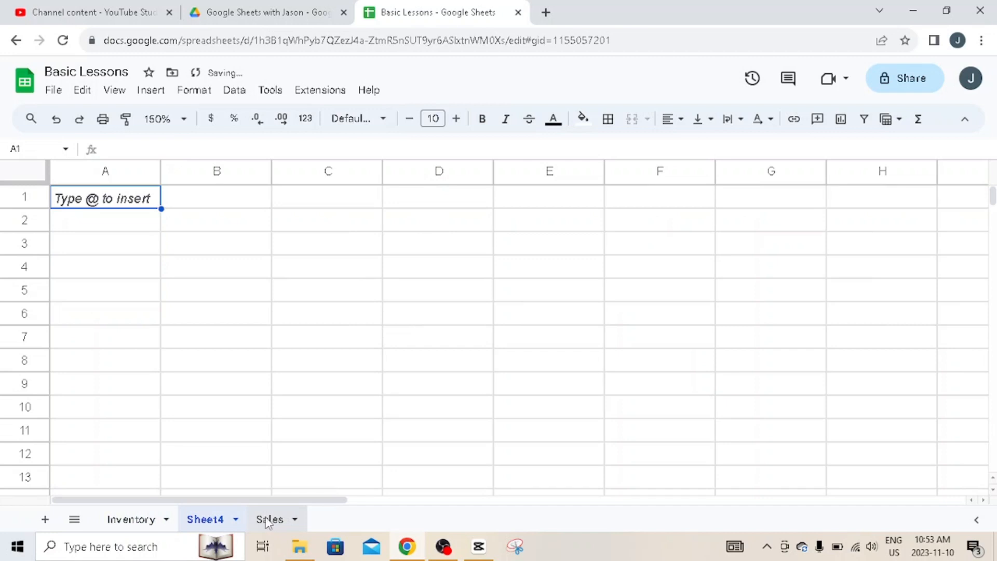
pyautogui.rightClick(267, 520)
pyautogui.rightClick(210, 519)
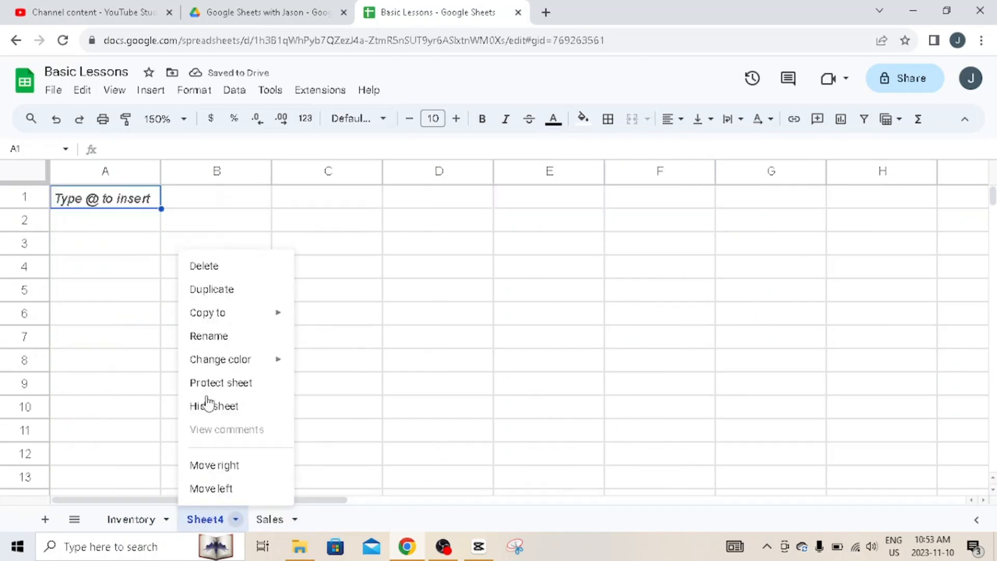
pyautogui.click(220, 343)
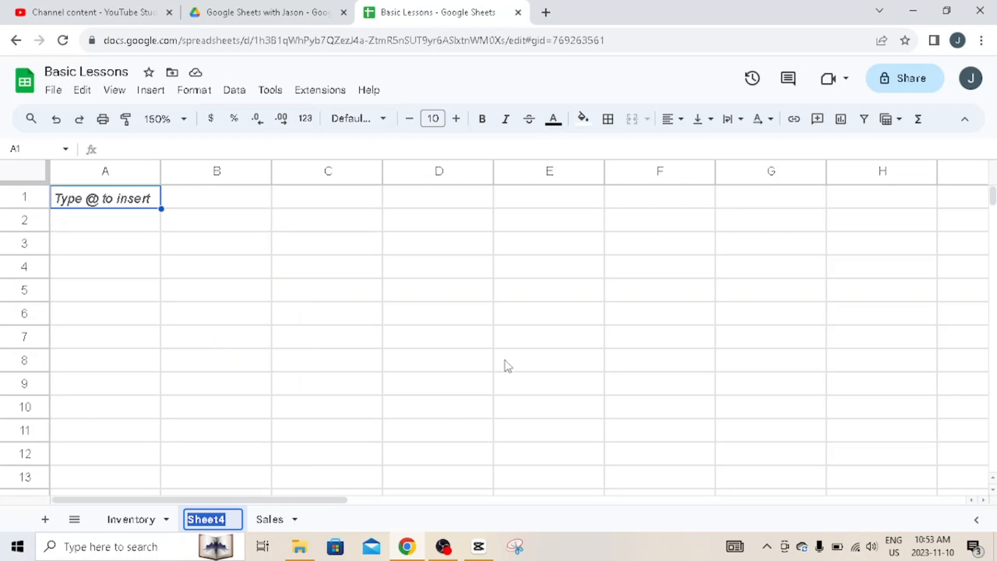
pyautogui.write('Price Lis')
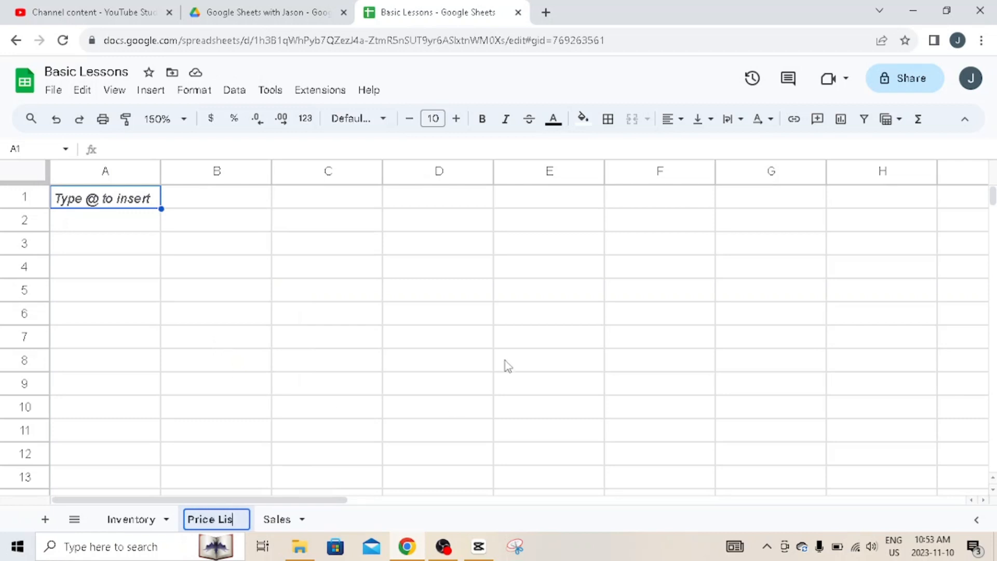
pyautogui.write('t')
pyautogui.press('Return')
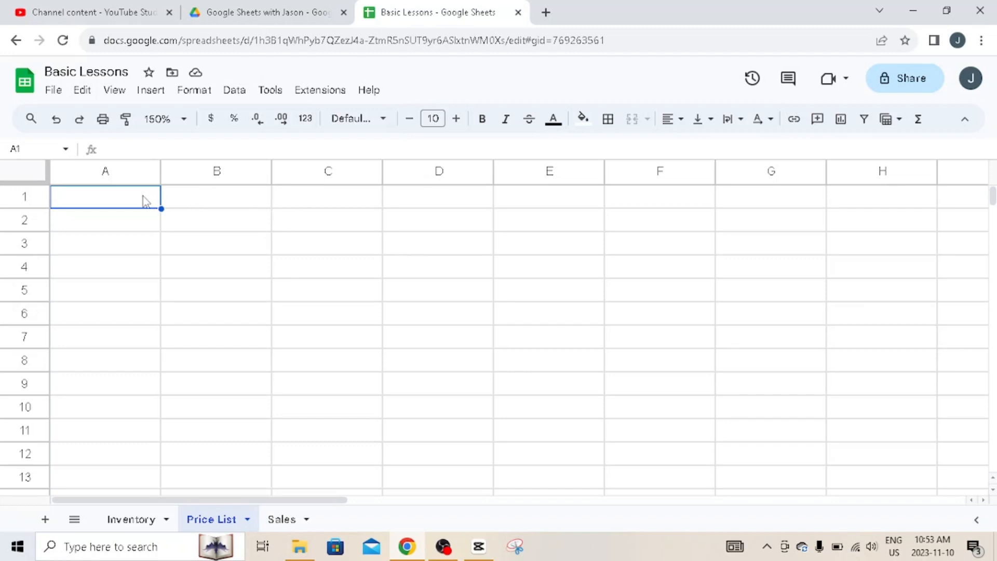
# Step: Paste the copied item list at A1 of the Price List sheet and widen column A to fit the header
pyautogui.hotkey('ctrl', 'v')
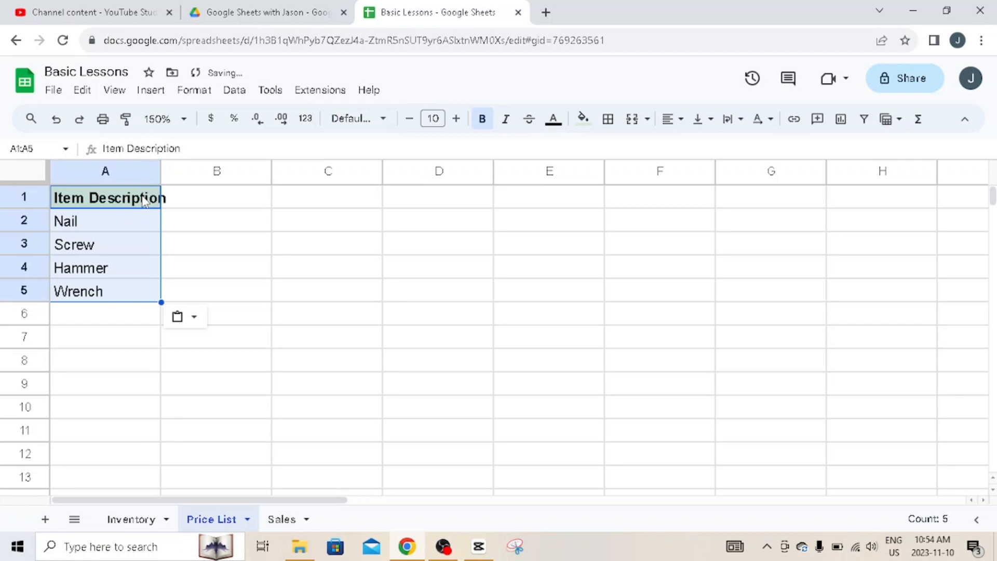
pyautogui.click(213, 198)
pyautogui.moveTo(159, 172); pyautogui.dragTo(179, 172)
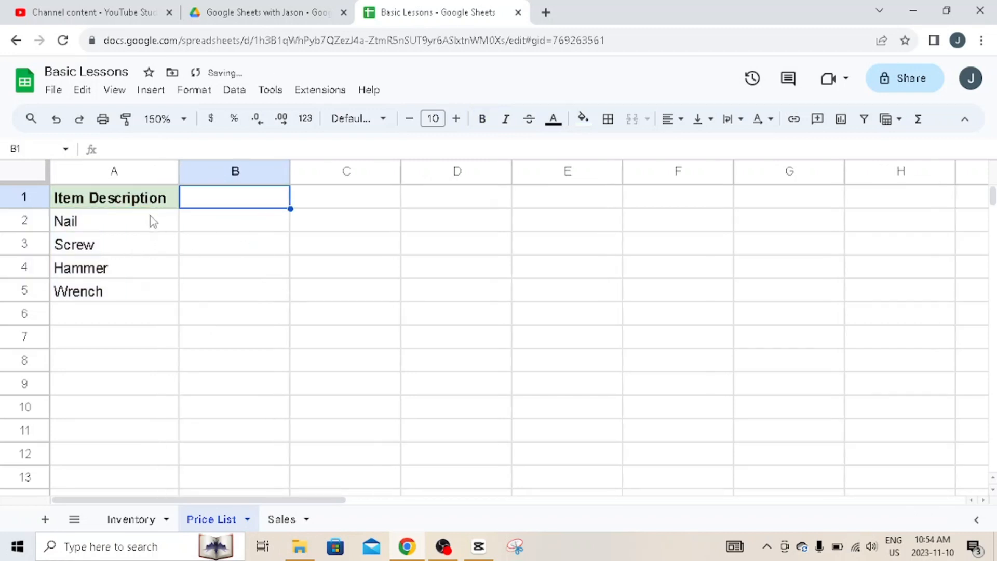
# Step: Repeat the four item names from A2:A5 three more times down column A, starting at A6, A10 and A14
pyautogui.moveTo(152, 221); pyautogui.dragTo(153, 295)
pyautogui.hotkey('ctrl', 'c')
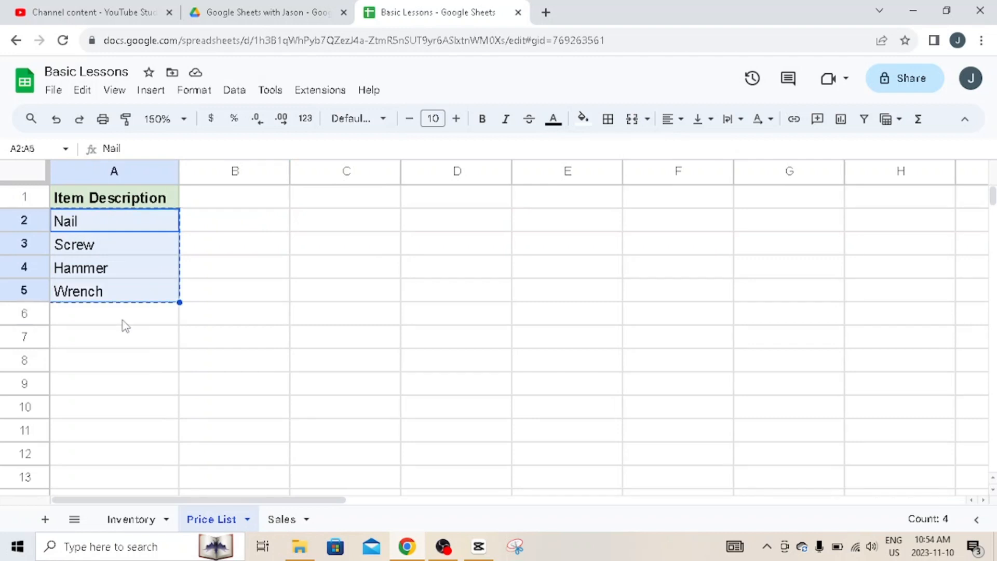
pyautogui.click(125, 318)
pyautogui.hotkey('ctrl', 'v')
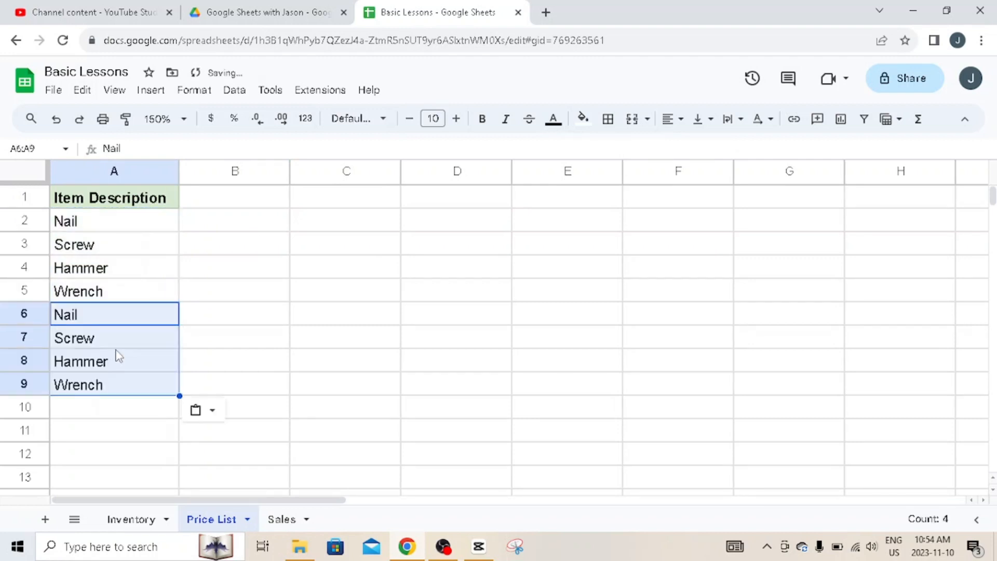
pyautogui.click(110, 409)
pyautogui.hotkey('ctrl', 'v')
pyautogui.scroll(-2, 116, 435)
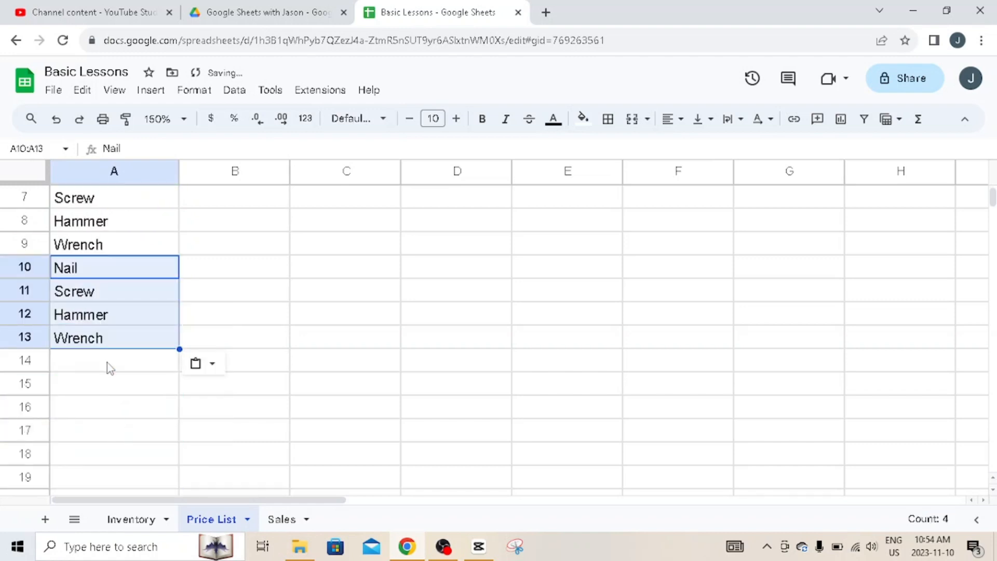
pyautogui.click(107, 363)
pyautogui.hotkey('ctrl', 'v')
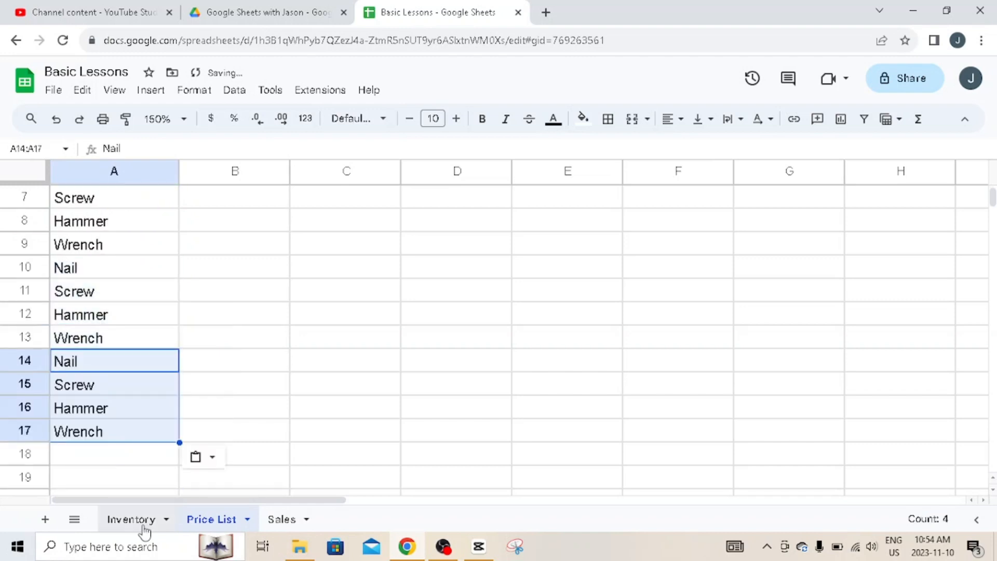
# Step: Copy the customer 456 Inc. from the Sales sheet into B2:B5 of the Price List sheet
pyautogui.click(282, 520)
pyautogui.click(200, 227)
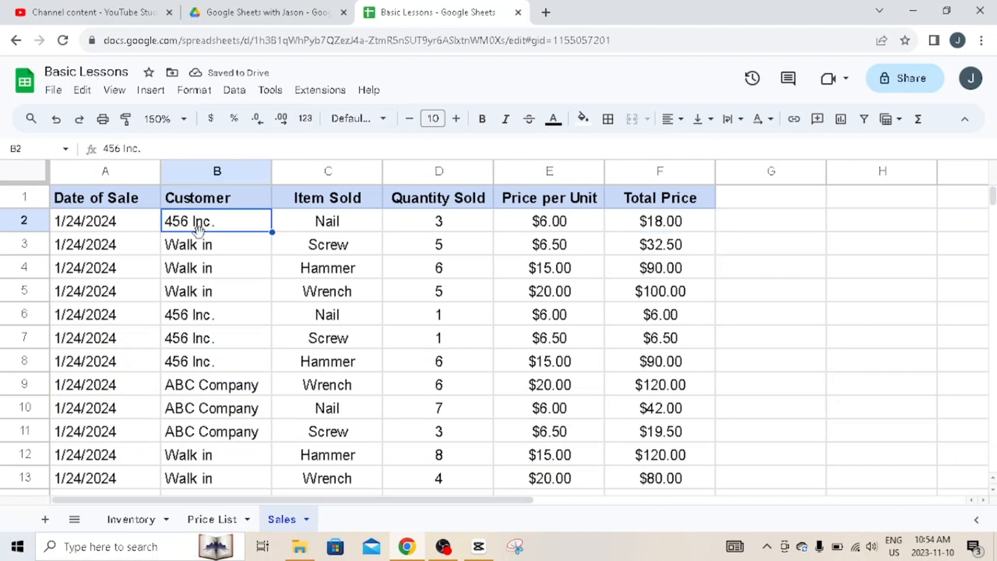
pyautogui.hotkey('ctrl', 'c')
pyautogui.click(218, 520)
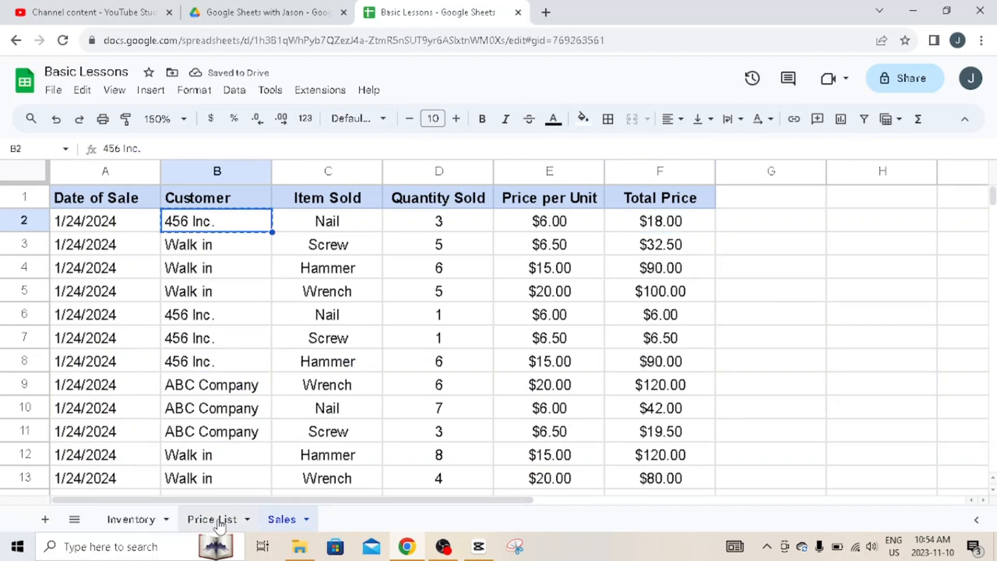
pyautogui.moveTo(225, 201); pyautogui.dragTo(223, 290)
pyautogui.scroll(1, 227, 232)
pyautogui.scroll(2, 227, 232)
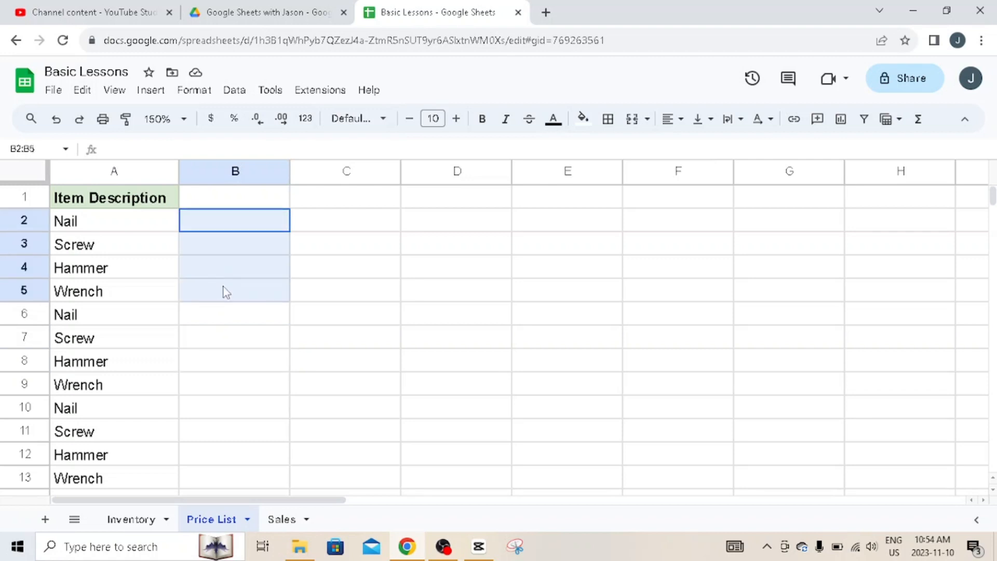
pyautogui.hotkey('ctrl', 'v')
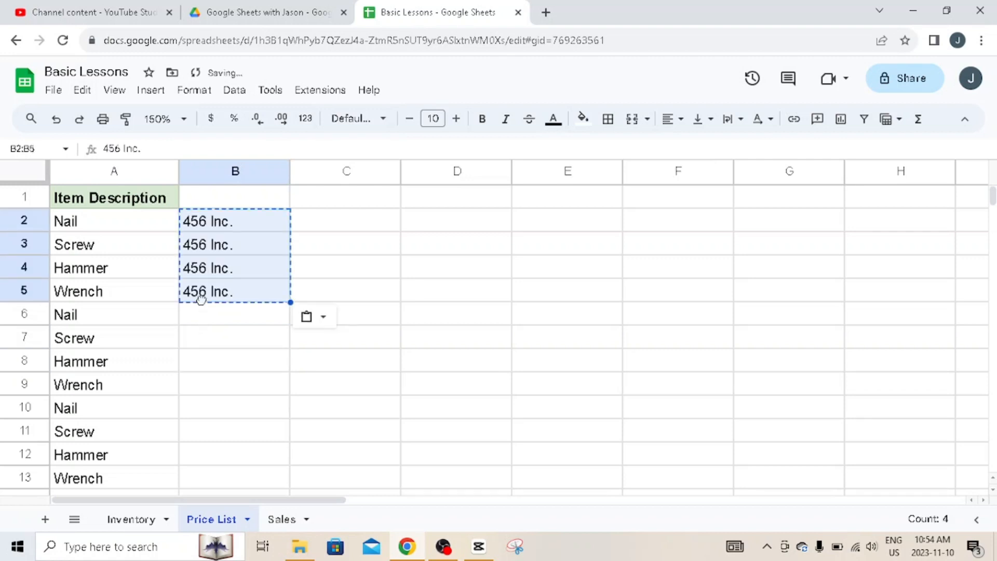
# Step: Copy the customer Walk in from the Sales sheet into B6:B9 of the Price List sheet
pyautogui.click(201, 319)
pyautogui.click(283, 519)
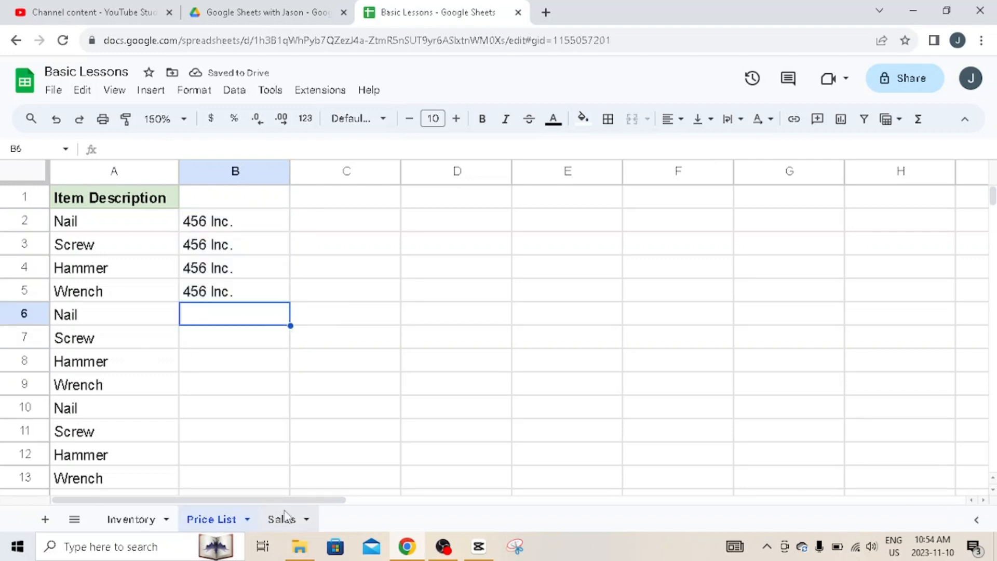
pyautogui.click(191, 275)
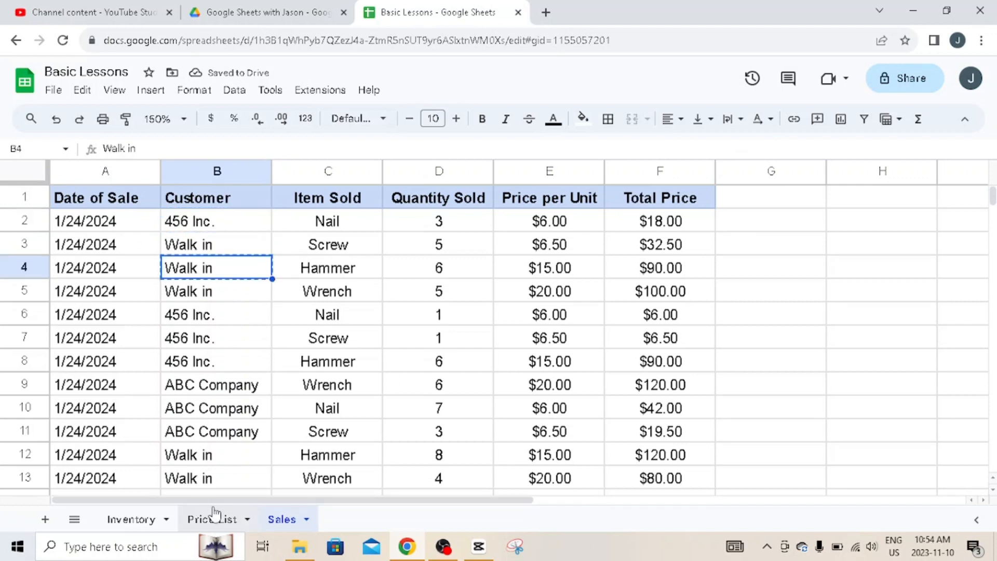
pyautogui.click(212, 519)
pyautogui.moveTo(203, 314); pyautogui.dragTo(204, 401)
pyautogui.click(201, 384)
pyautogui.moveTo(197, 315); pyautogui.dragTo(216, 393)
pyautogui.hotkey('ctrl', 'v')
# Step: Copy the customer ABC Company from the Sales sheet into B10:B13 of the Price List sheet
pyautogui.click(203, 407)
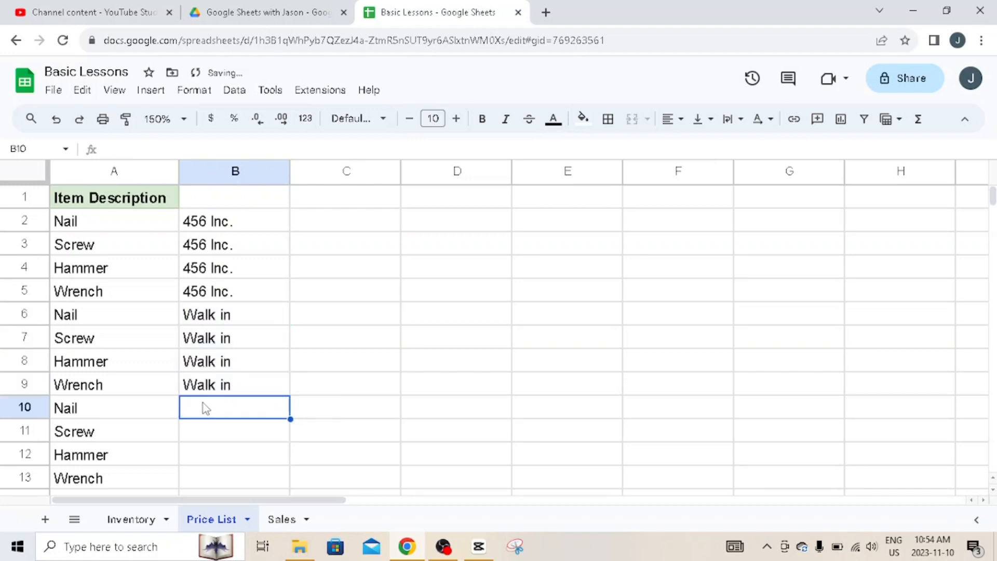
pyautogui.click(271, 522)
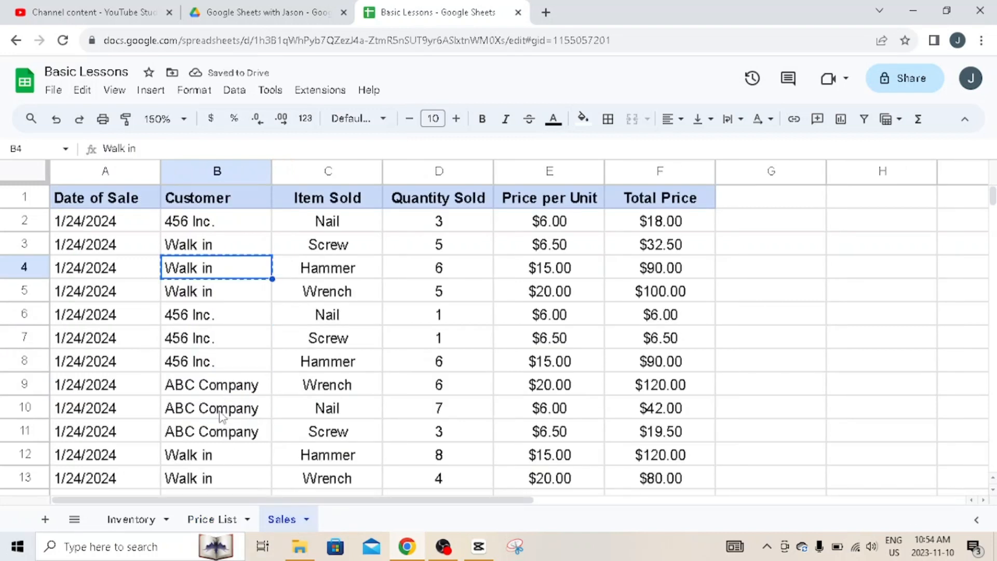
pyautogui.click(215, 413)
pyautogui.click(209, 519)
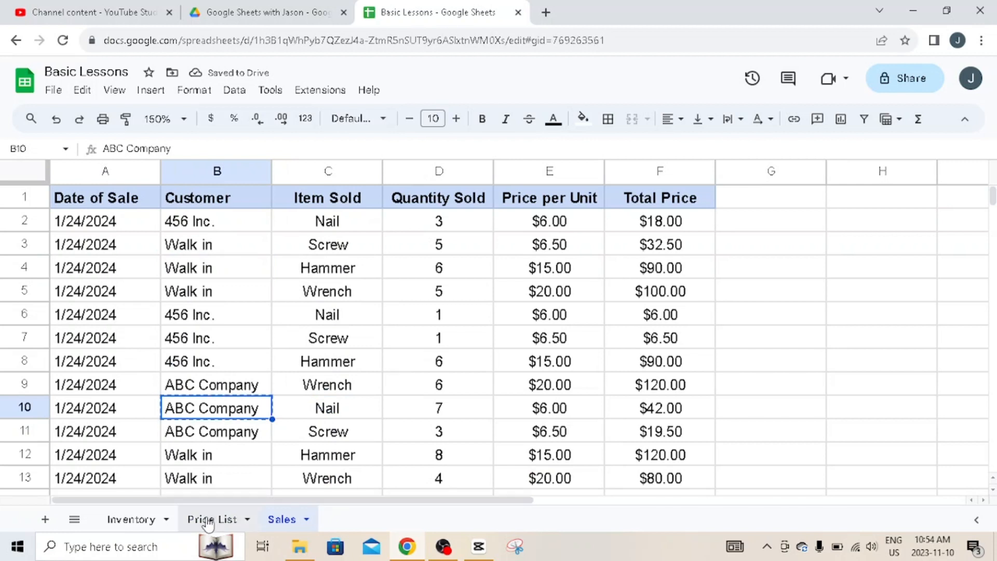
pyautogui.moveTo(211, 419); pyautogui.dragTo(209, 476)
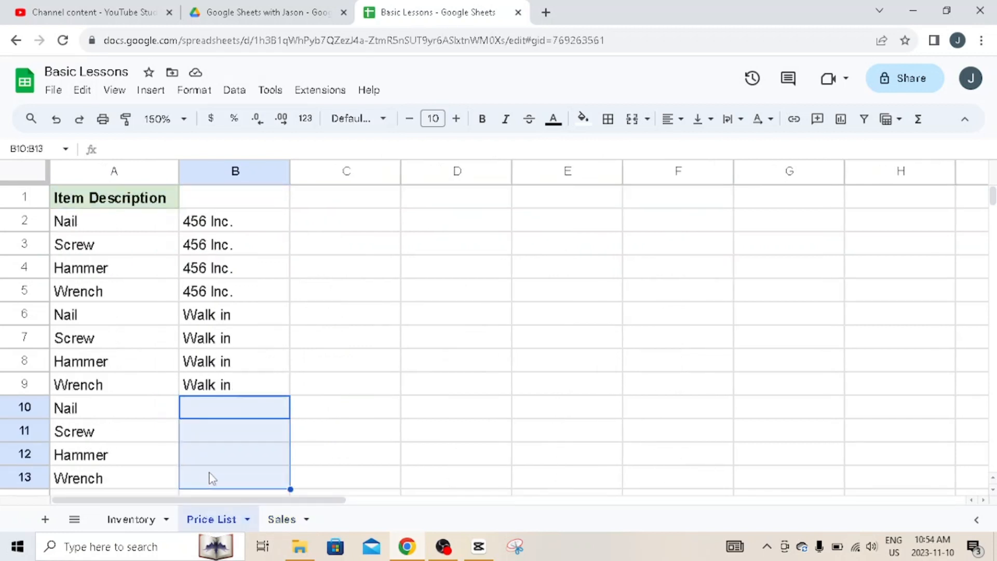
pyautogui.hotkey('ctrl', 'v')
# Step: Check the Sales sheet for further customers, and clear the surplus item names in A14:A18 of the Price List sheet
pyautogui.scroll(-2, 204, 462)
pyautogui.click(204, 360)
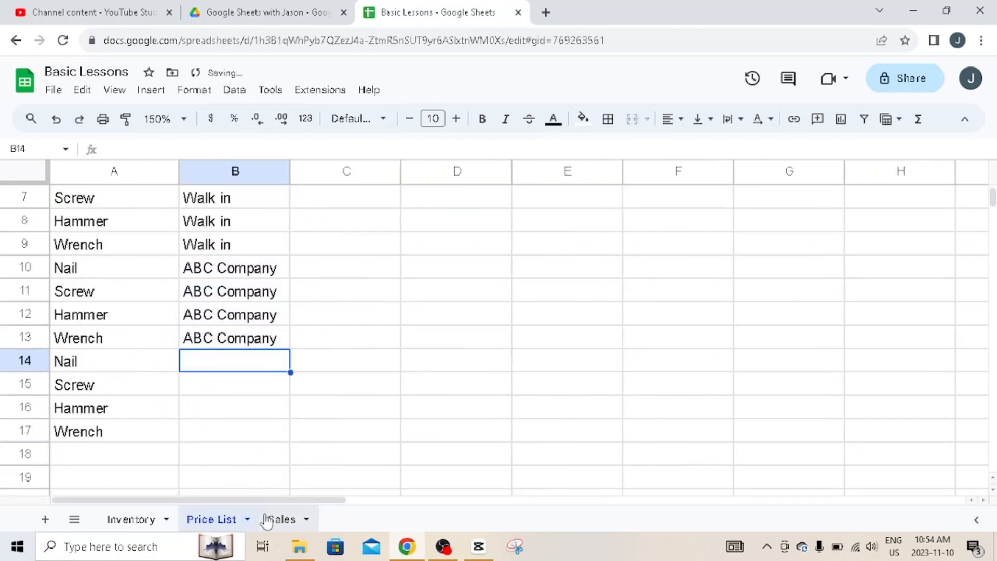
pyautogui.click(281, 519)
pyautogui.scroll(-6, 241, 415)
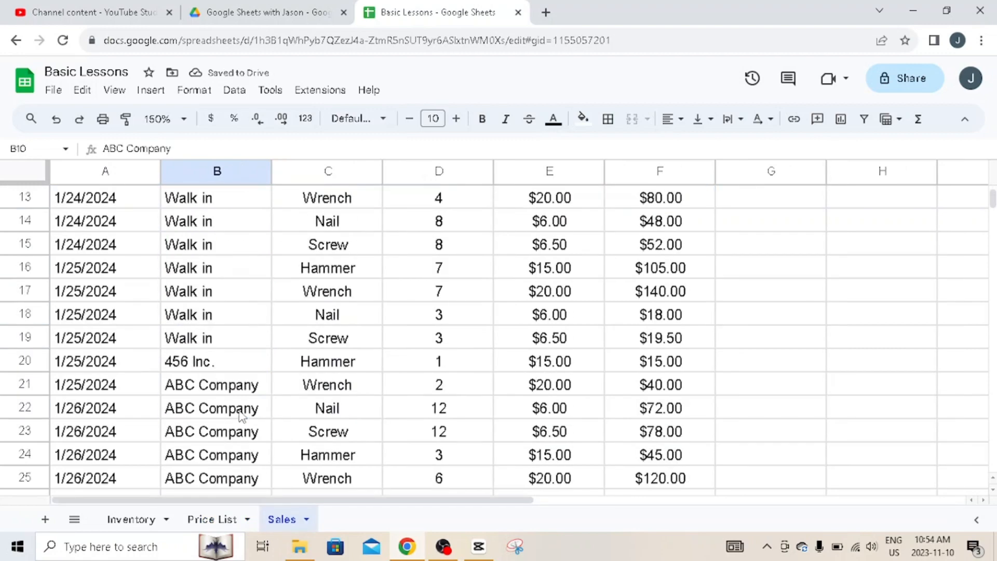
pyautogui.scroll(-9, 241, 415)
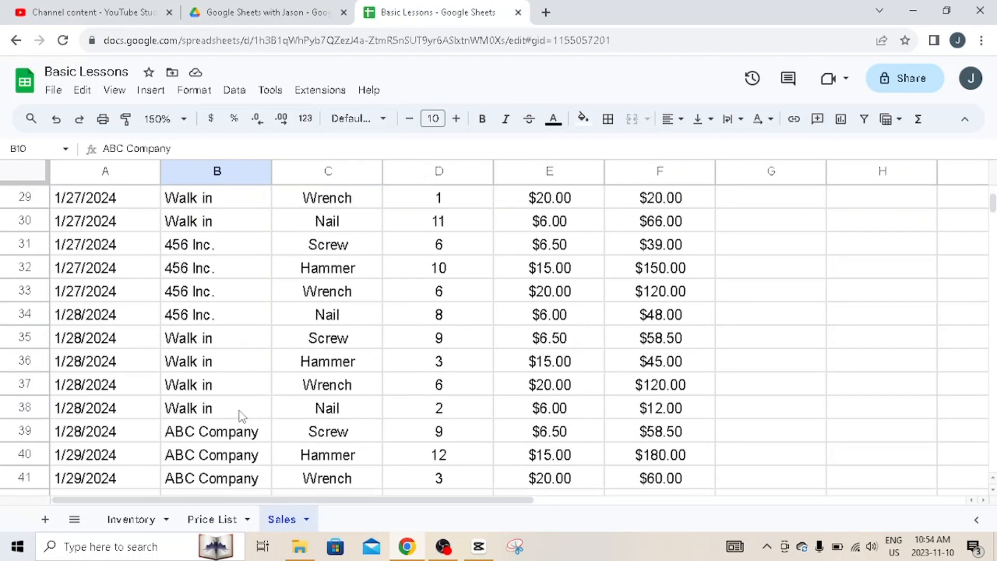
pyautogui.scroll(-6, 241, 415)
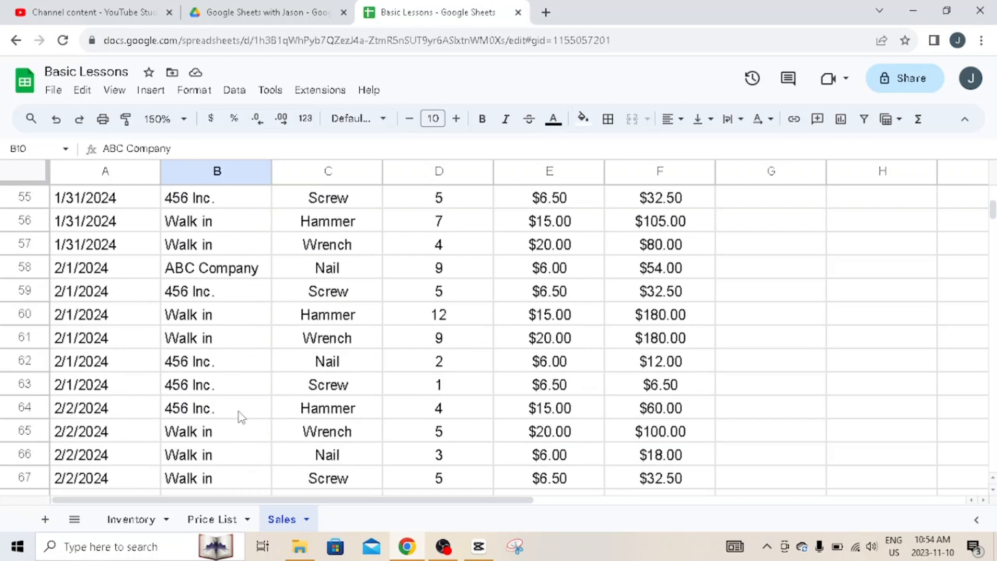
pyautogui.scroll(3, 241, 418)
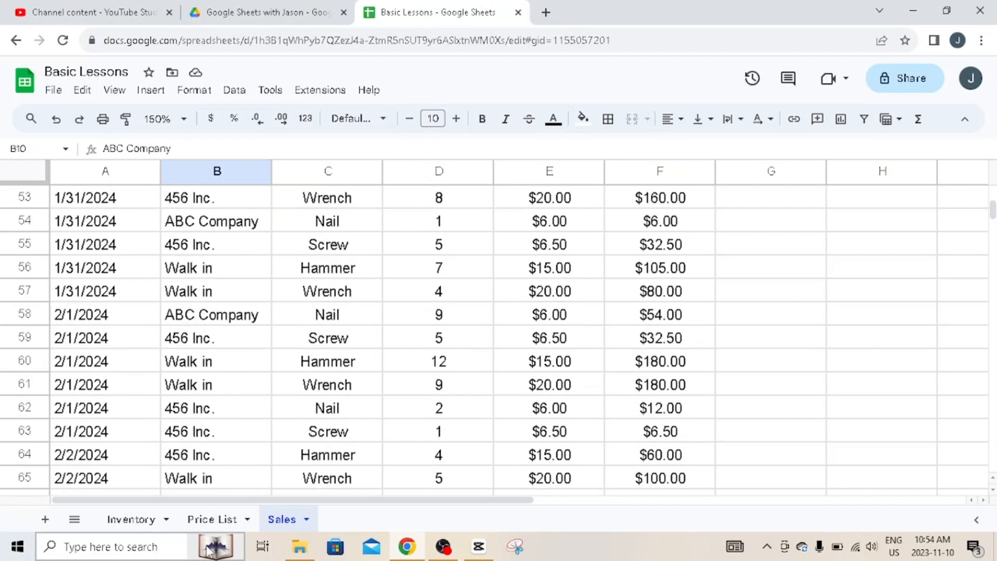
pyautogui.click(212, 519)
pyautogui.moveTo(88, 369); pyautogui.dragTo(94, 444)
pyautogui.press('Delete')
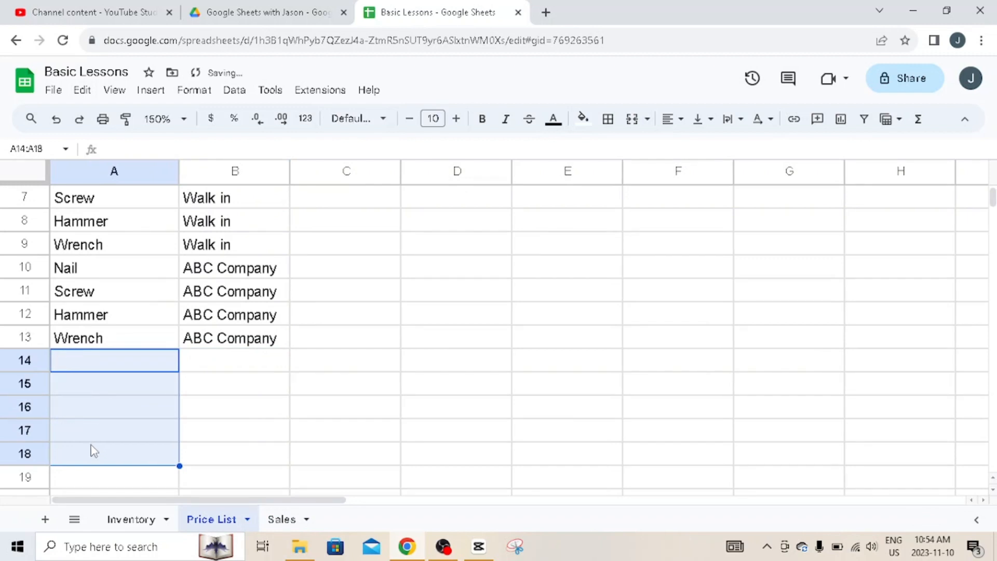
# Step: Copy the sales prices in F2:F5 of the Inventory sheet into C6:C9 of Price List, beside the Walk in rows
pyautogui.scroll(1, 419, 423)
pyautogui.scroll(2, 420, 424)
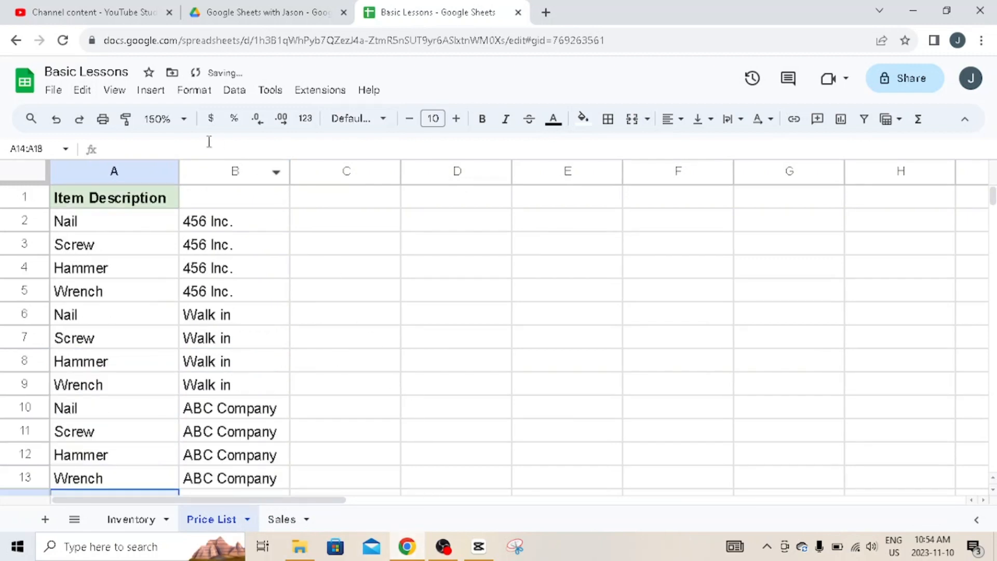
pyautogui.click(319, 218)
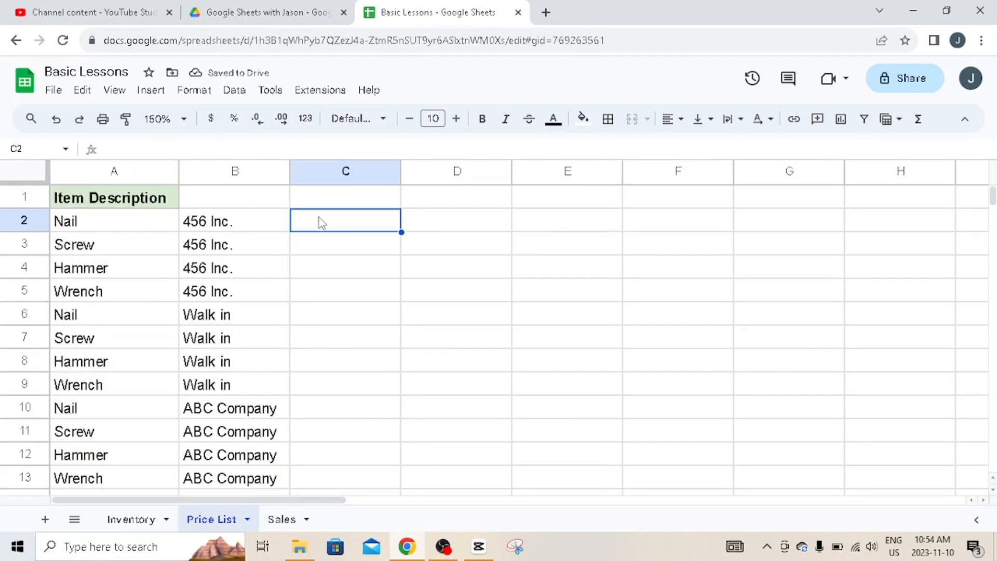
pyautogui.click(130, 520)
pyautogui.moveTo(951, 224); pyautogui.dragTo(928, 297)
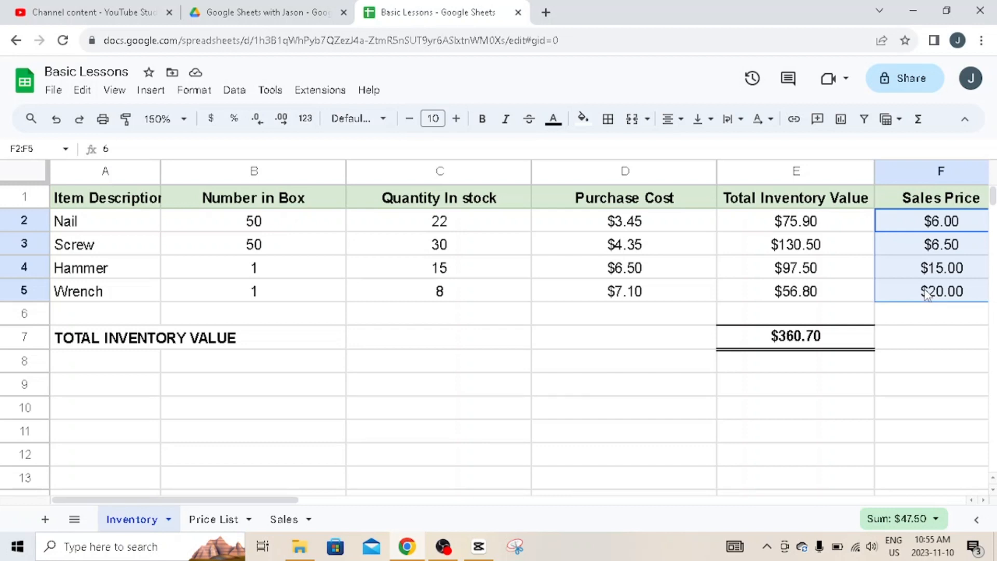
pyautogui.click(210, 517)
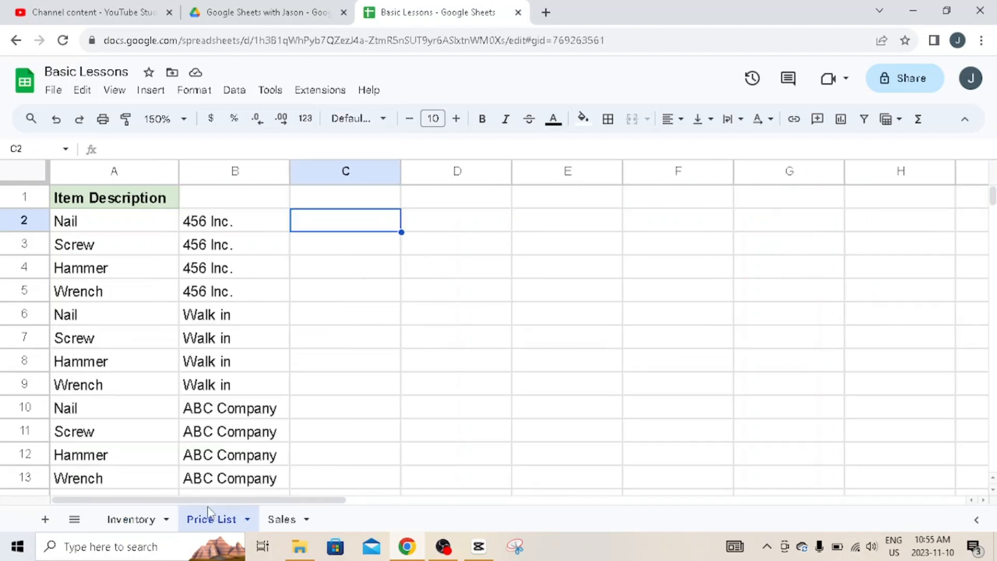
pyautogui.click(319, 314)
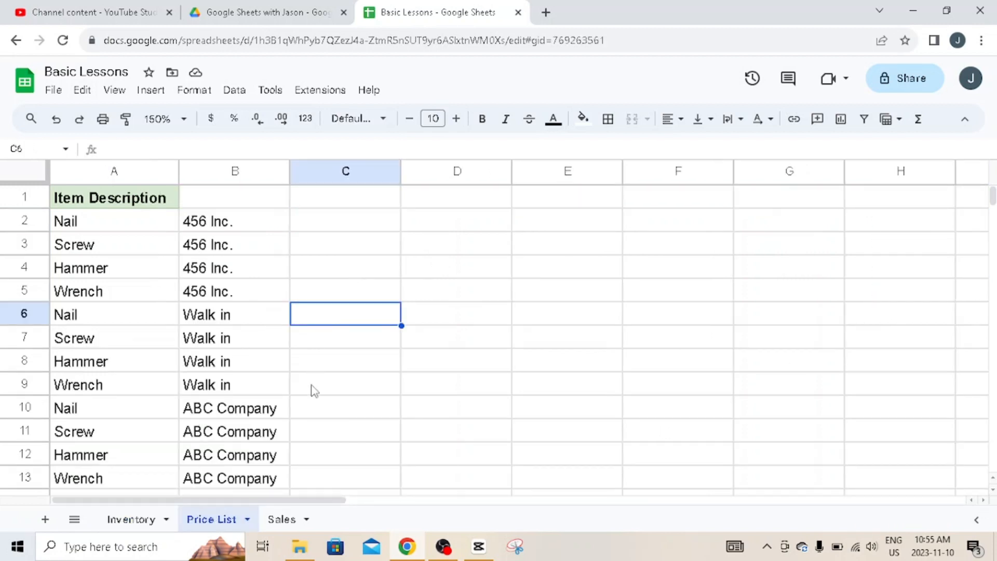
pyautogui.hotkey('ctrl', 'v')
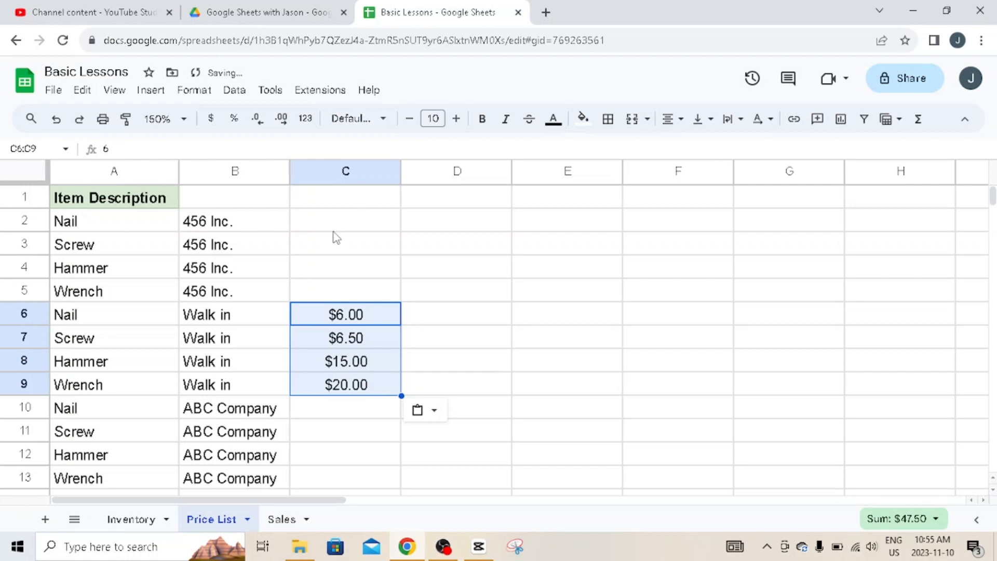
# Step: Add the headers Company in B1 and Price per Unit in C1 of the Price List sheet
pyautogui.click(334, 225)
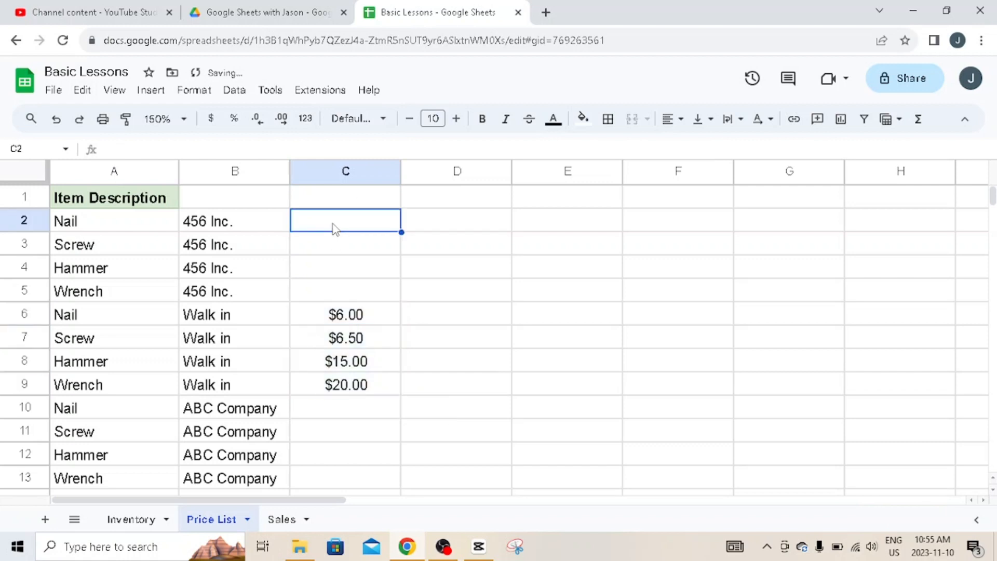
pyautogui.click(224, 200)
pyautogui.write('Company\\')
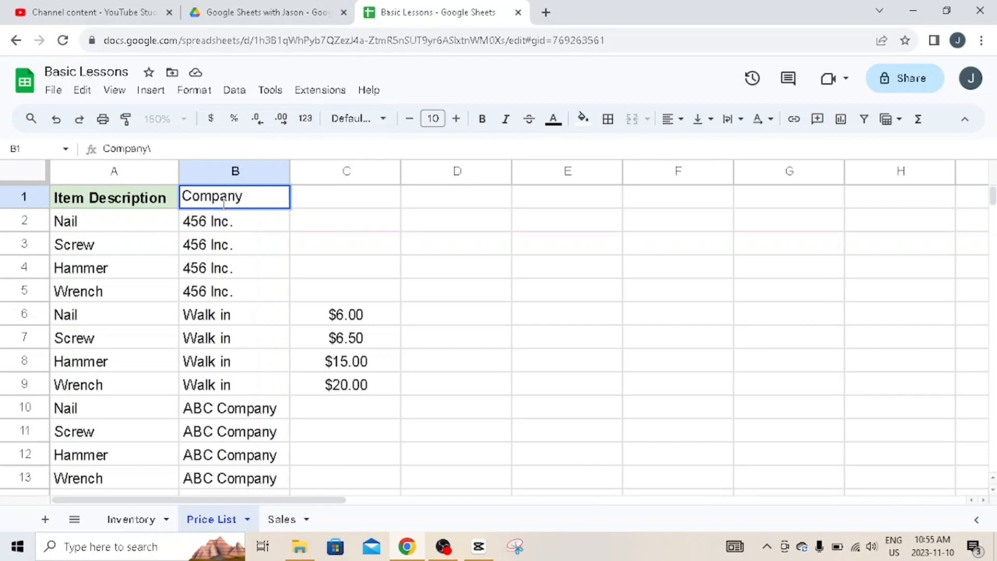
pyautogui.press('Return')
pyautogui.press('Up')
pyautogui.press('Right')
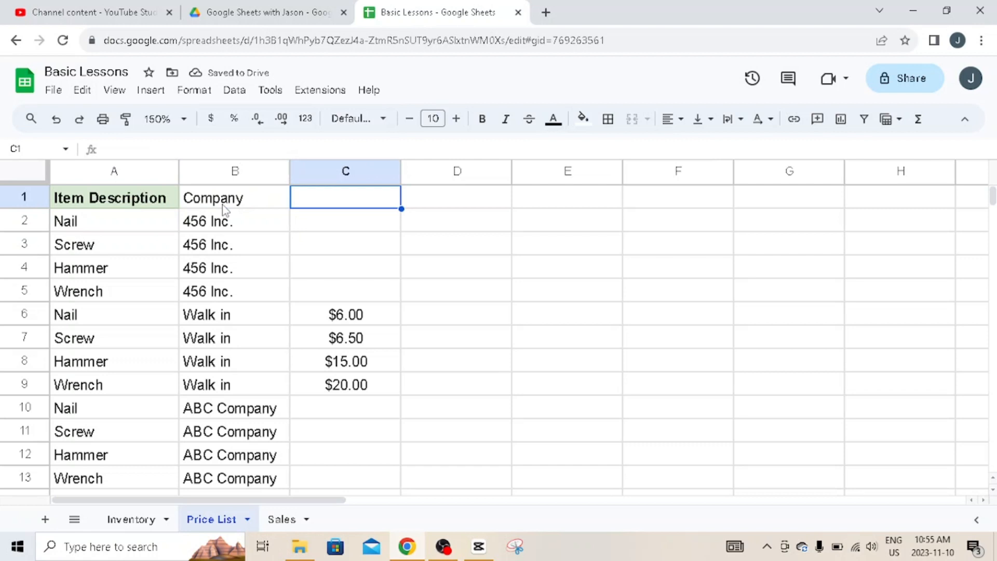
pyautogui.write('Price')
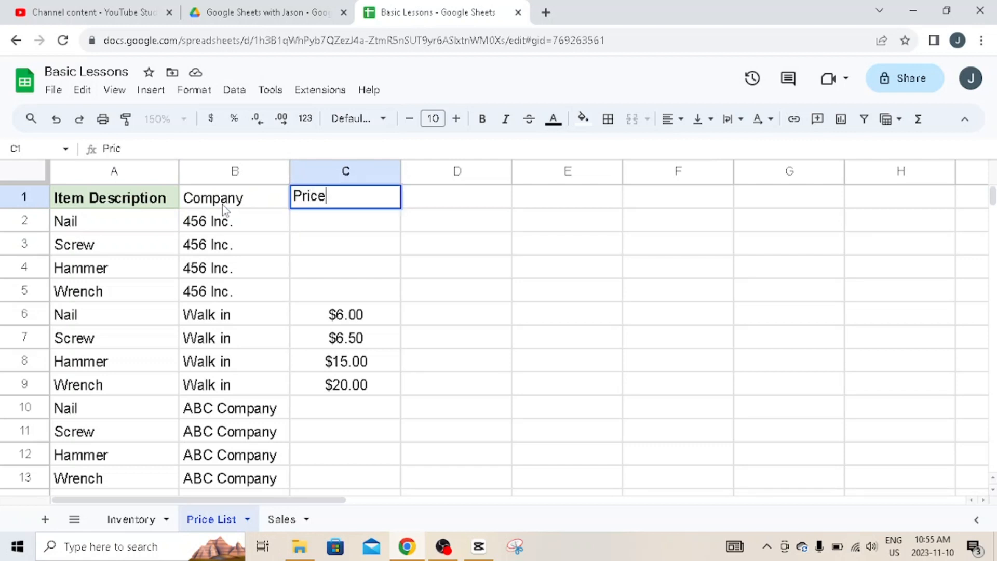
pyautogui.write(' per Unit')
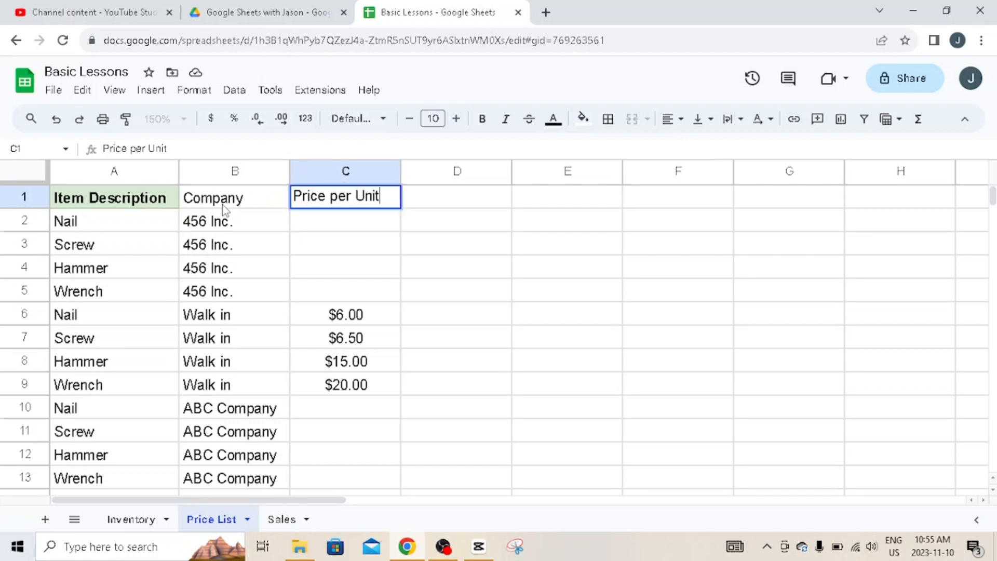
pyautogui.press('Return')
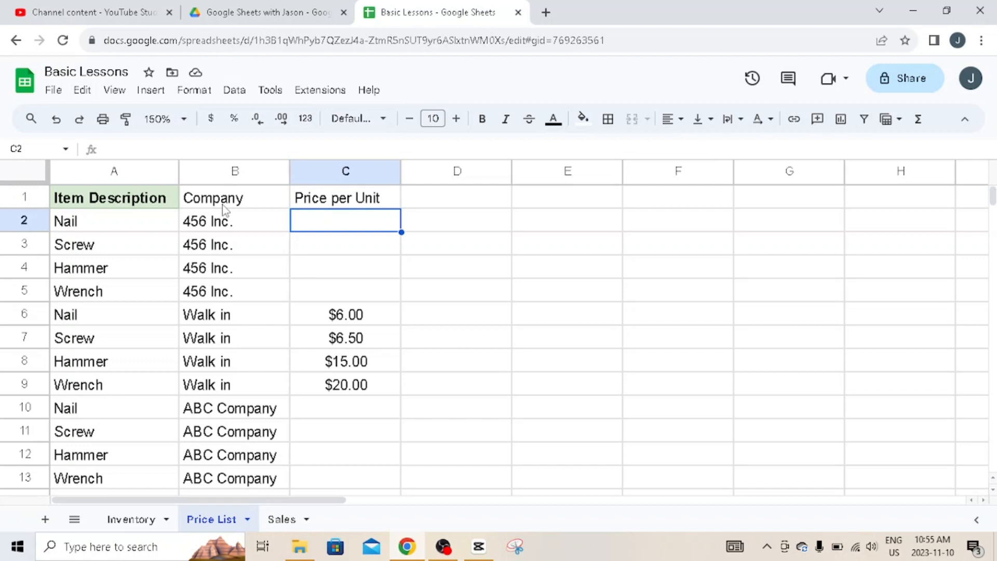
# Step: Copy the customer 456 Inc. from B2 into E2 to start a separate discount table
pyautogui.press('Right')
pyautogui.press('Right')
pyautogui.press('Right')
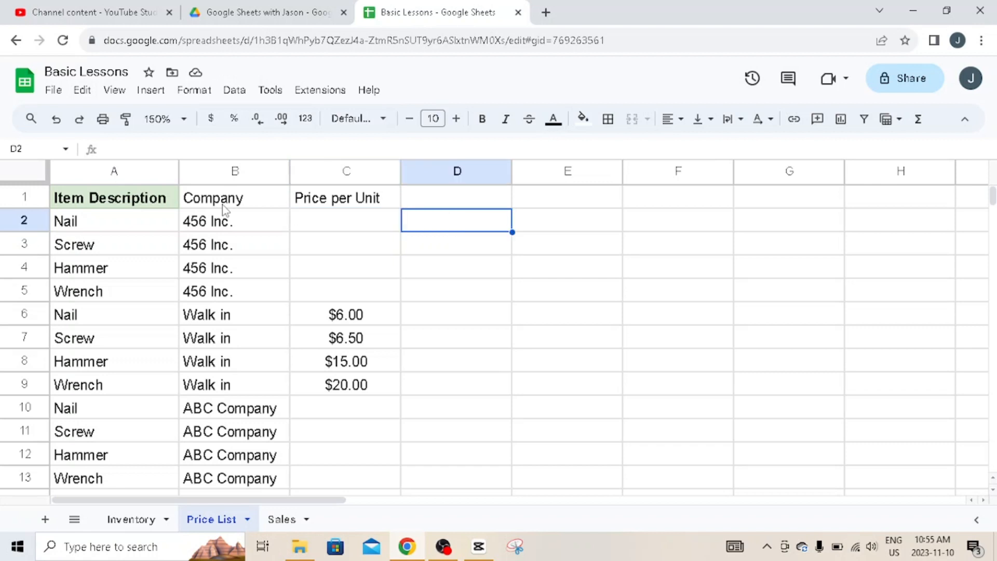
pyautogui.press('Left')
pyautogui.press('Left')
pyautogui.press('Left')
pyautogui.press('Left')
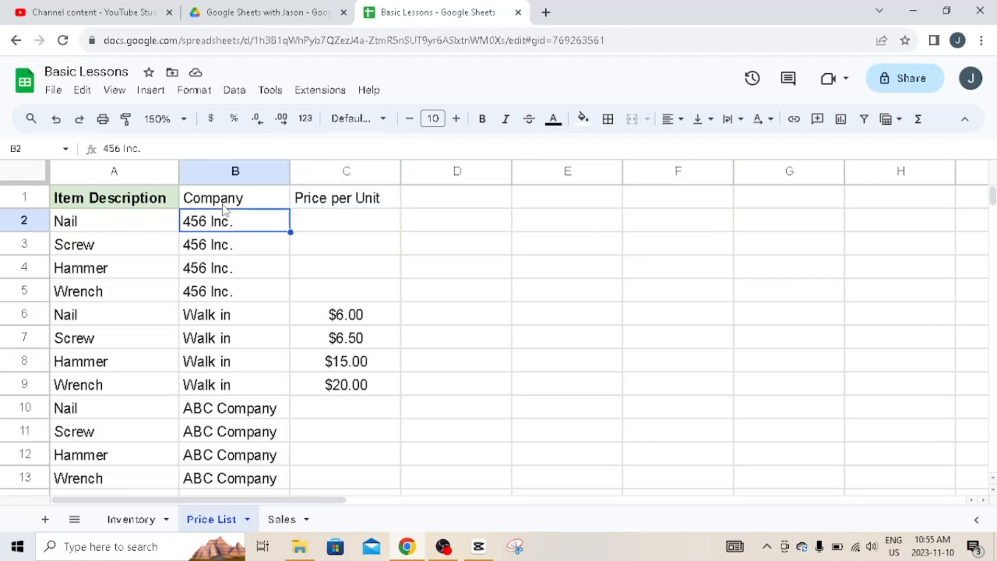
pyautogui.hotkey('ctrl', 'c')
pyautogui.press('Right')
pyautogui.press('Right')
pyautogui.press('Right')
pyautogui.press('Right')
pyautogui.press('Left')
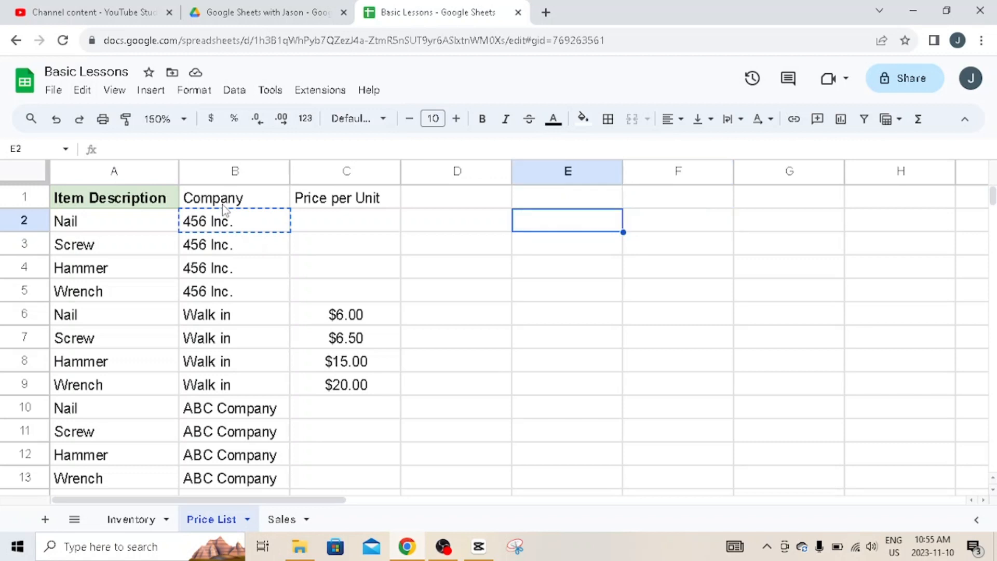
pyautogui.hotkey('ctrl', 'v')
pyautogui.press('Down')
pyautogui.press('Down')
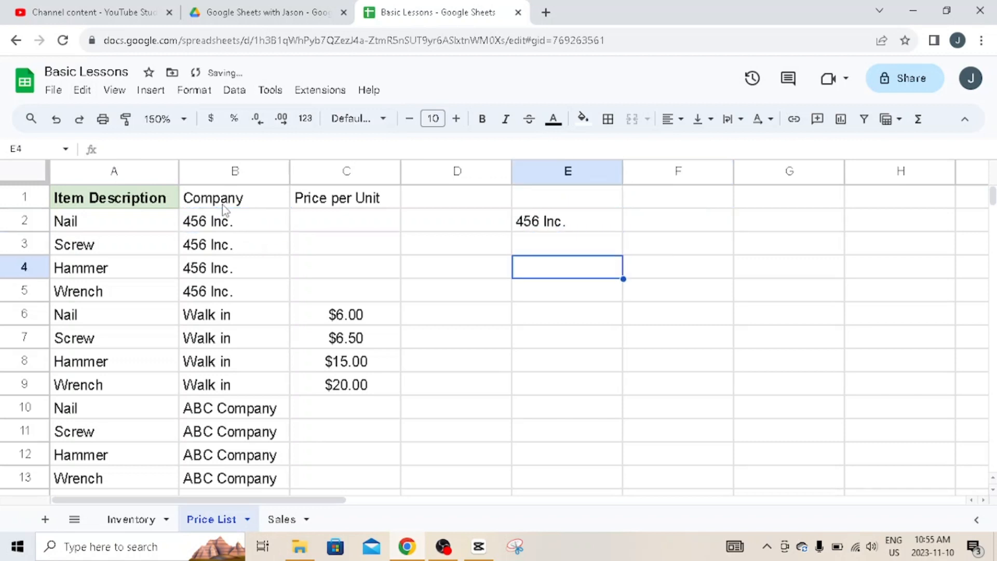
# Step: Copy the customer ABC Company from B13 into E3, below 456 Inc
pyautogui.press('Down')
pyautogui.press('Down')
pyautogui.press('Down')
pyautogui.press('Down')
pyautogui.press('Down')
pyautogui.press('Down')
pyautogui.press('Down')
pyautogui.press('Down')
pyautogui.press('Down')
pyautogui.press('Left')
pyautogui.press('Left')
pyautogui.press('Left')
pyautogui.press('Left')
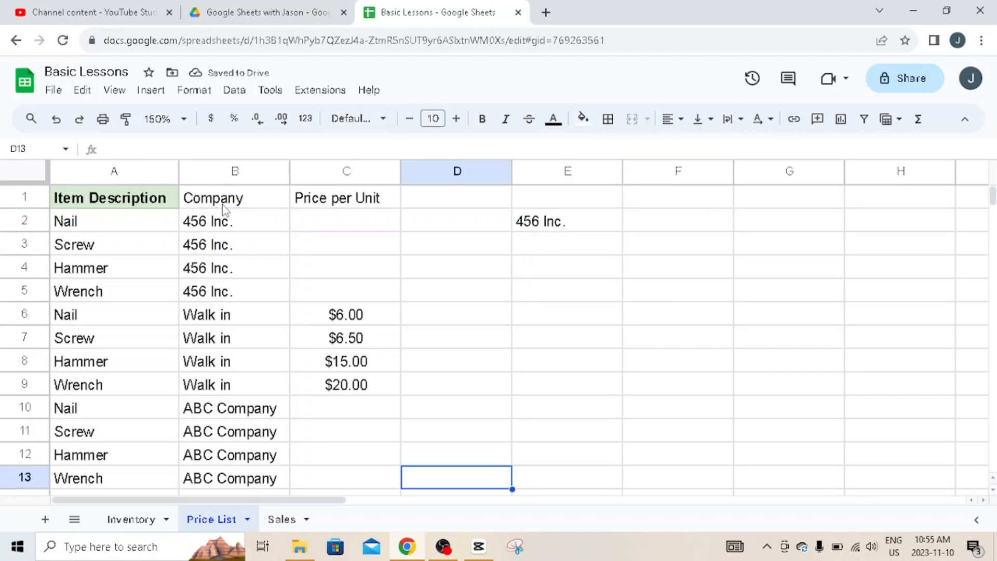
pyautogui.press('Right')
pyautogui.hotkey('ctrl', 'c')
pyautogui.press('Up')
pyautogui.press('Up')
pyautogui.press('Up')
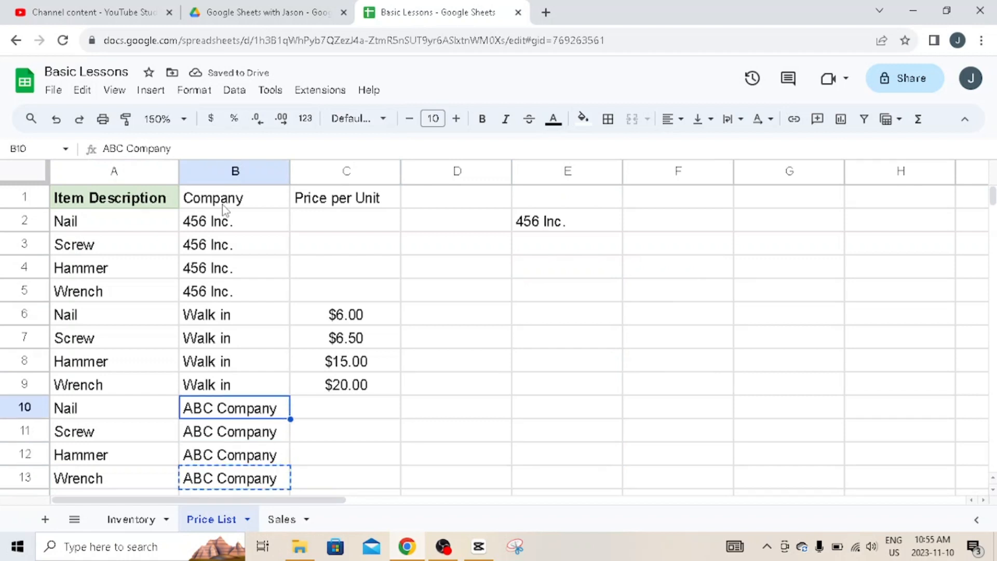
pyautogui.press('Right')
pyautogui.press('Right')
pyautogui.press('Right')
pyautogui.press('Up')
pyautogui.press('Up')
pyautogui.press('Up')
pyautogui.press('Up')
pyautogui.press('Up')
pyautogui.press('Up')
pyautogui.press('Up')
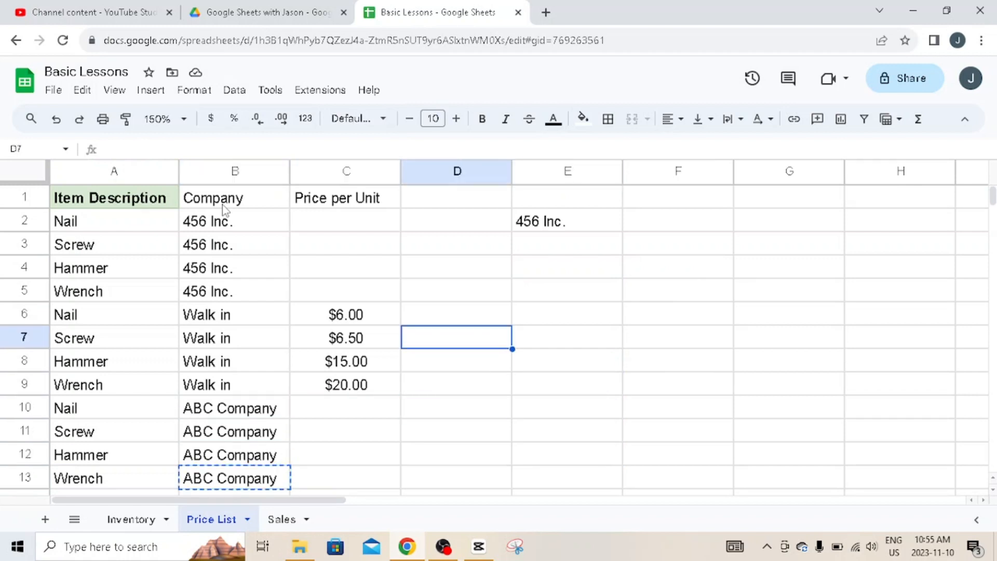
pyautogui.hotkey('ctrl', 'v')
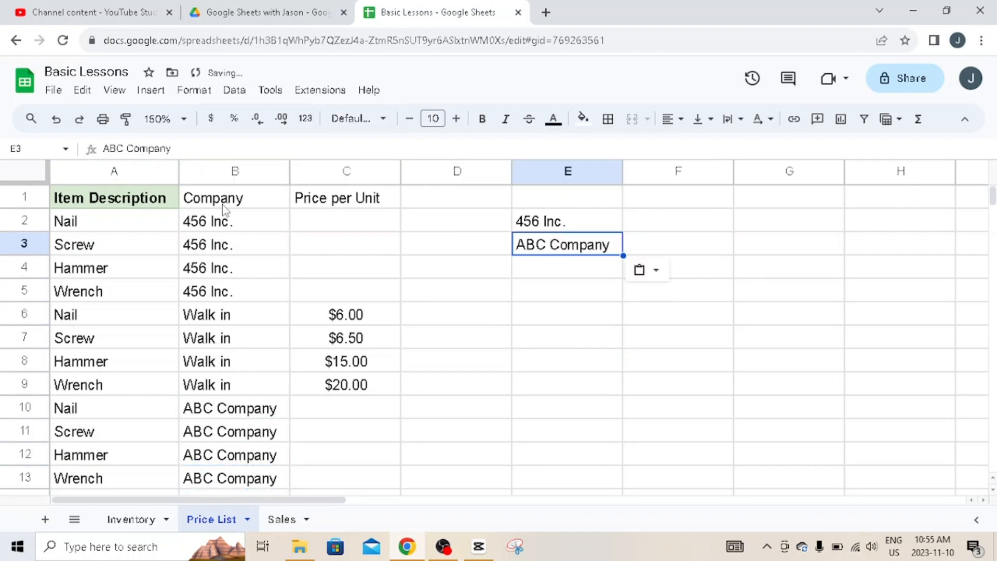
# Step: Enter the discount rates 5% in F2 for 456 Inc. and 7% in F3 for ABC Company, and return to C2
pyautogui.press('Up')
pyautogui.press('Right')
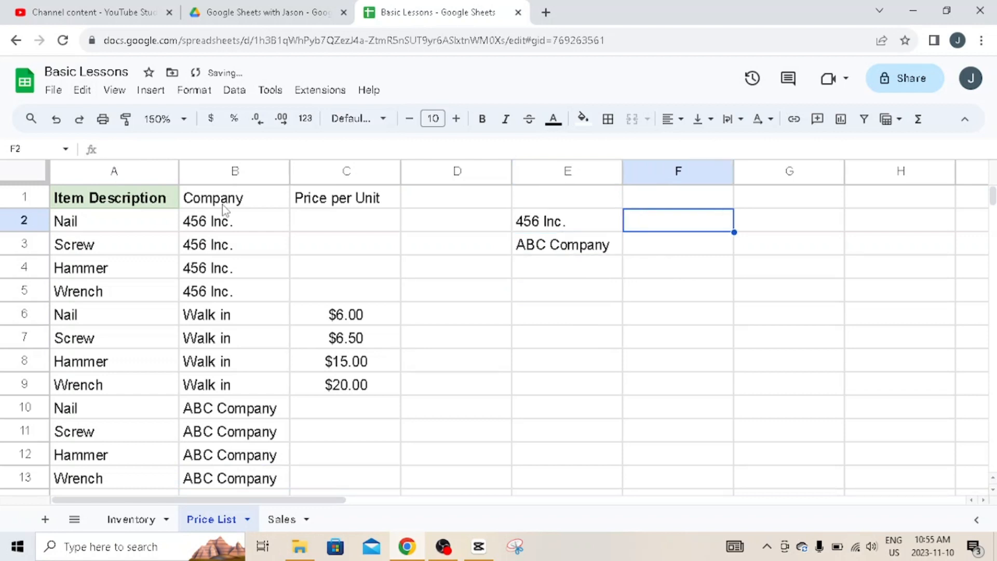
pyautogui.write('5%')
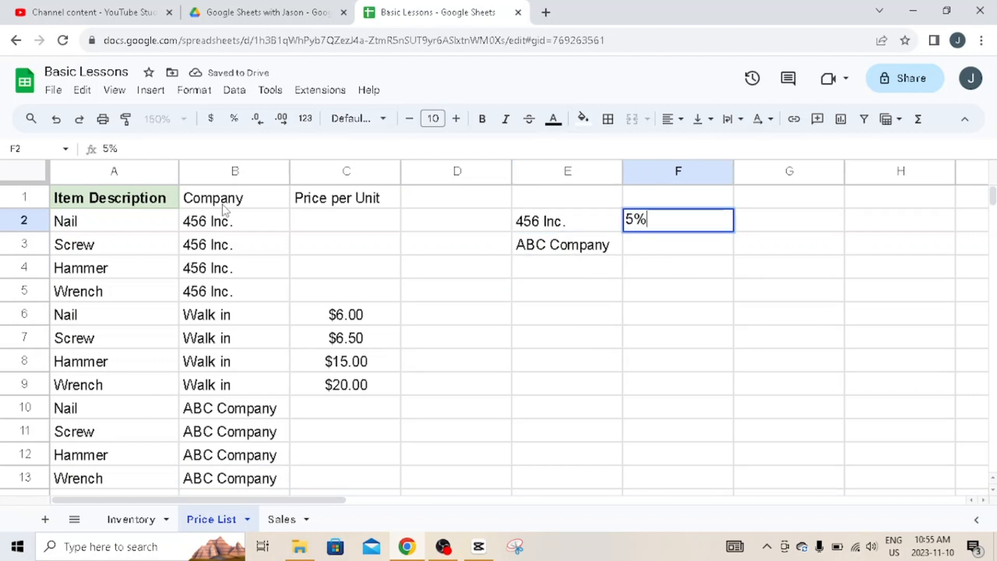
pyautogui.press('Return')
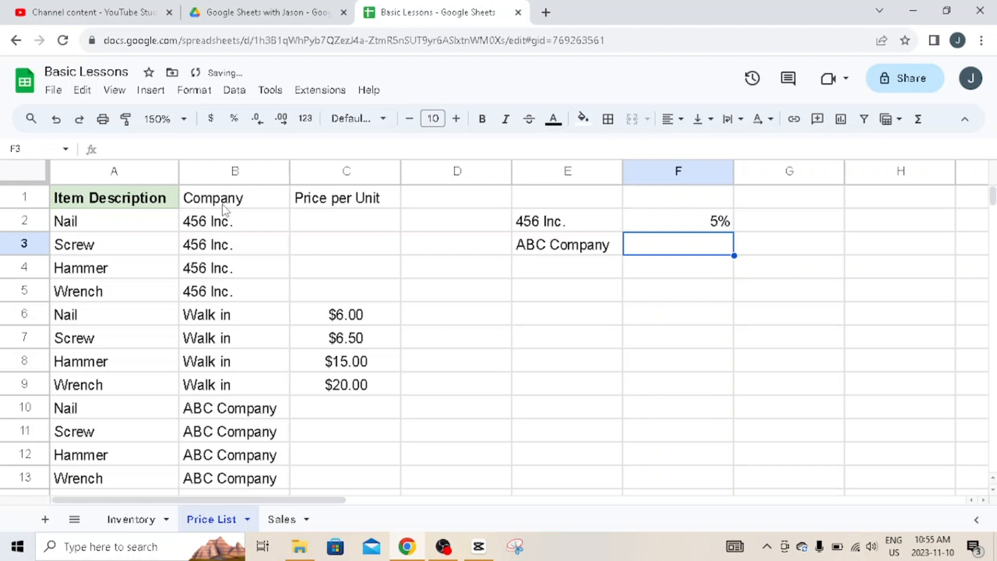
pyautogui.write('7')
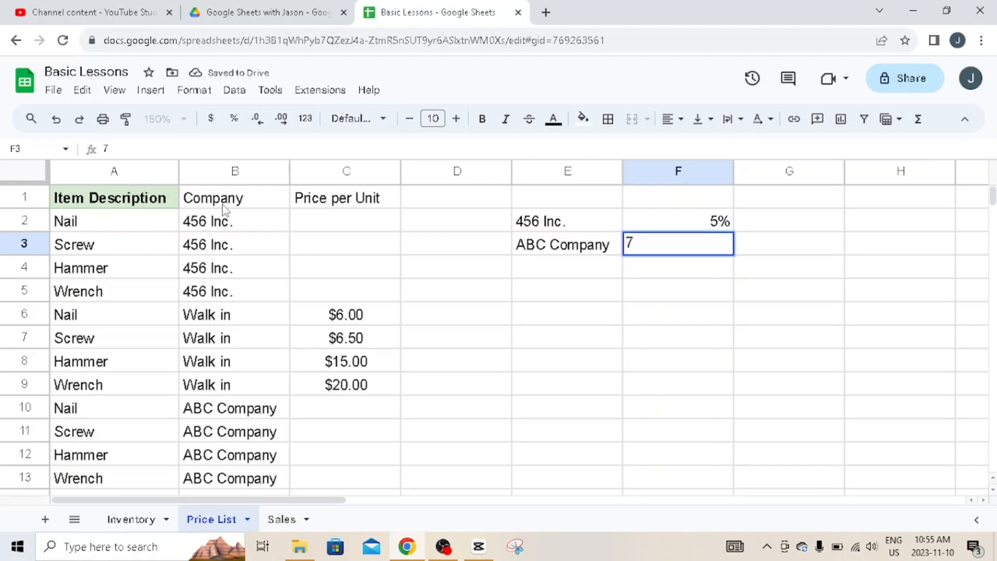
pyautogui.write('%')
pyautogui.press('Return')
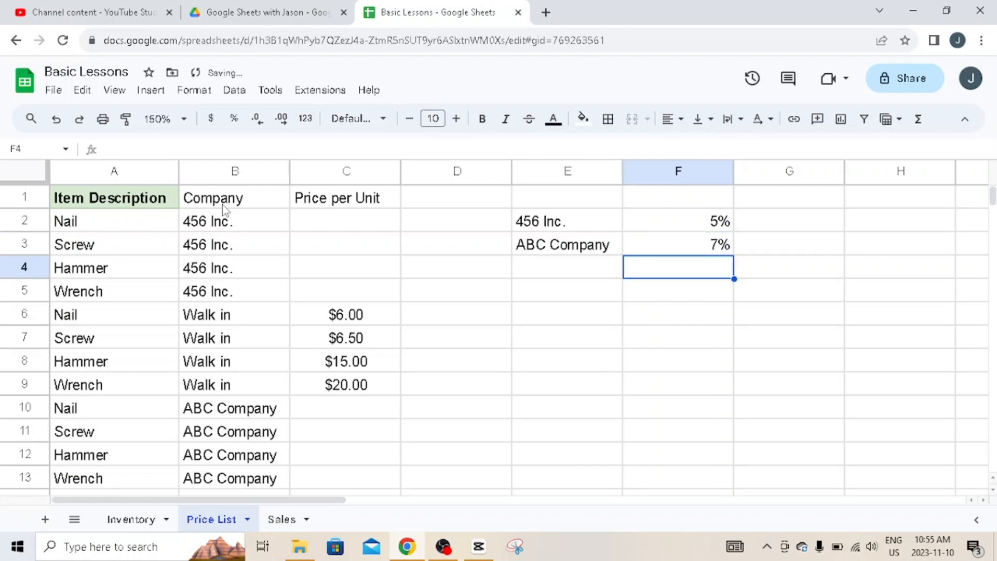
pyautogui.press('Left')
pyautogui.press('Left')
pyautogui.press('Left')
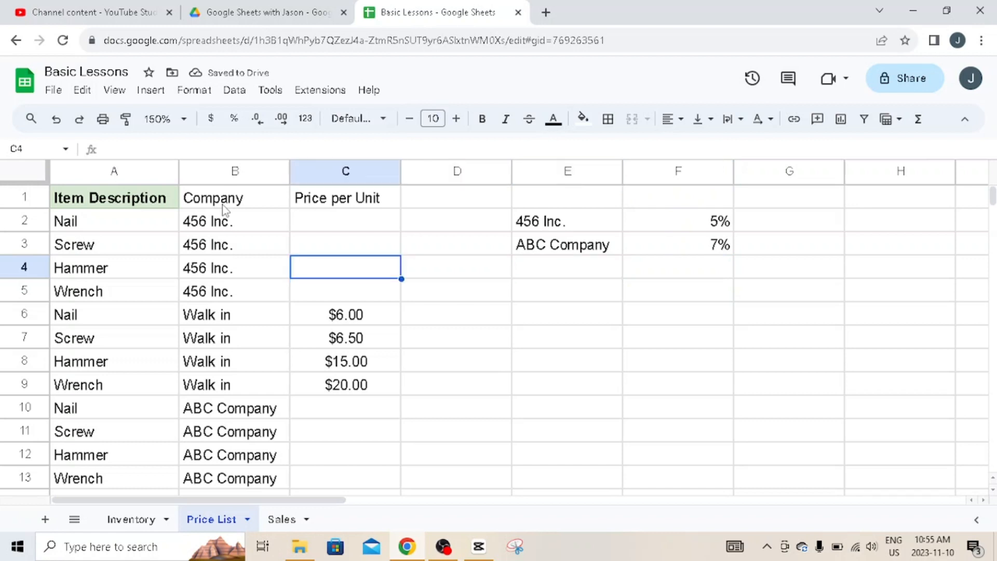
pyautogui.press('Up')
pyautogui.press('Up')
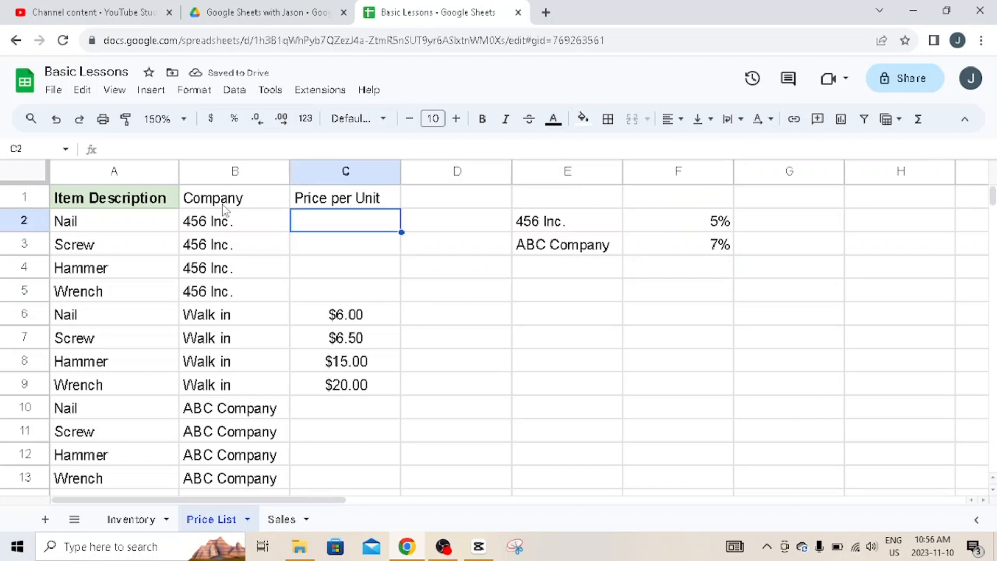
pyautogui.press('Down')
pyautogui.press('Down')
pyautogui.press('Down')
pyautogui.press('Down')
pyautogui.press('Down')
pyautogui.press('Up')
pyautogui.press('Up')
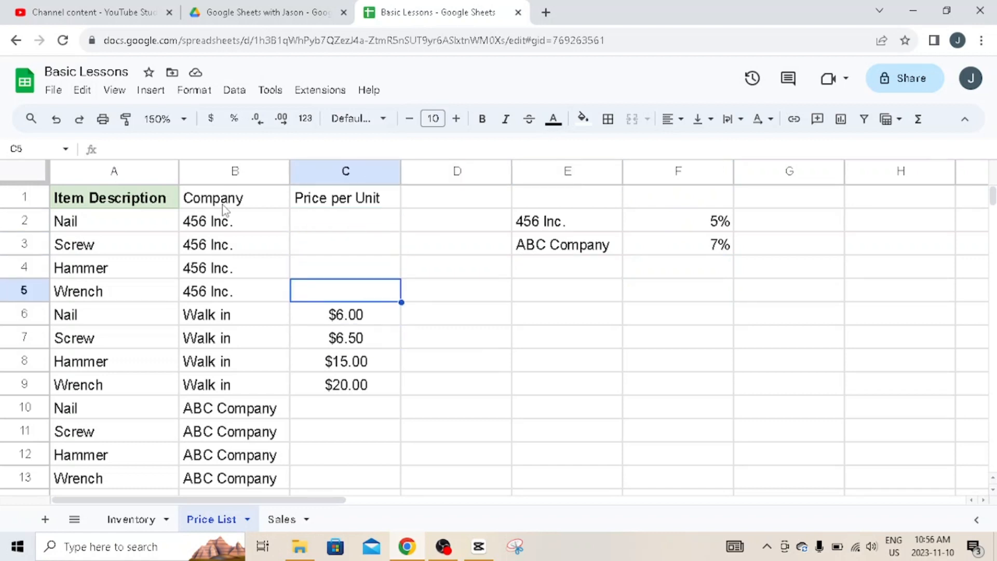
pyautogui.press('Down')
pyautogui.press('Up')
pyautogui.press('Up')
pyautogui.press('Up')
pyautogui.press('Up')
pyautogui.press('Up')
pyautogui.press('Down')
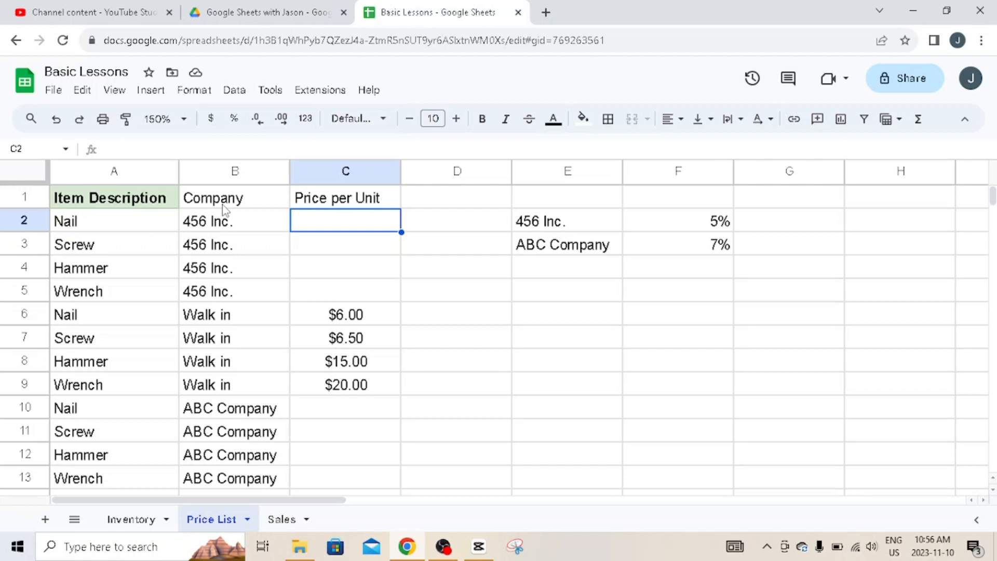
# Step: Enter the formula =C6-(C6*$F$2) in C2 to calculate the discounted Nail price for 456 Inc
pyautogui.write('=')
pyautogui.click(374, 318)
pyautogui.write('- (')
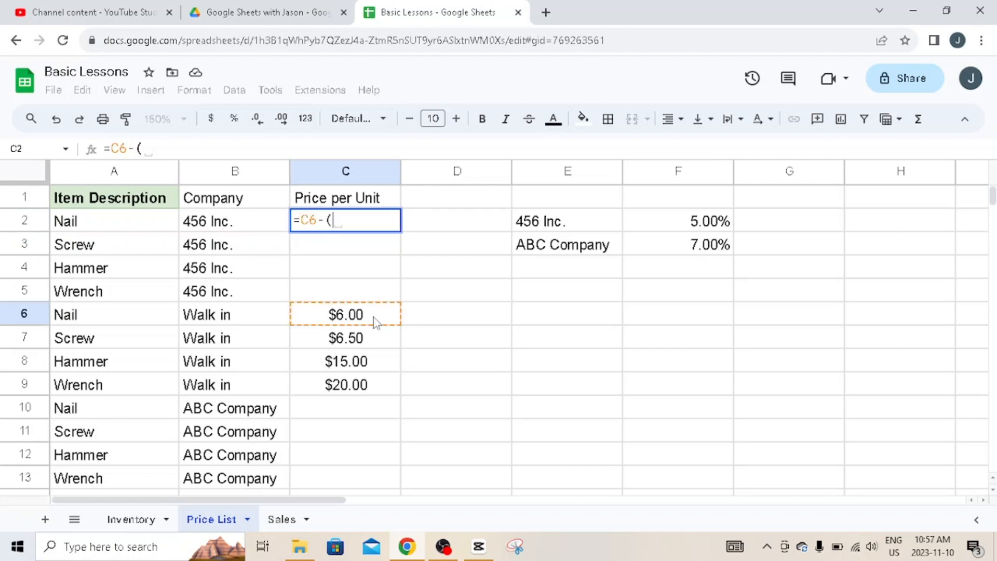
pyautogui.click(374, 321)
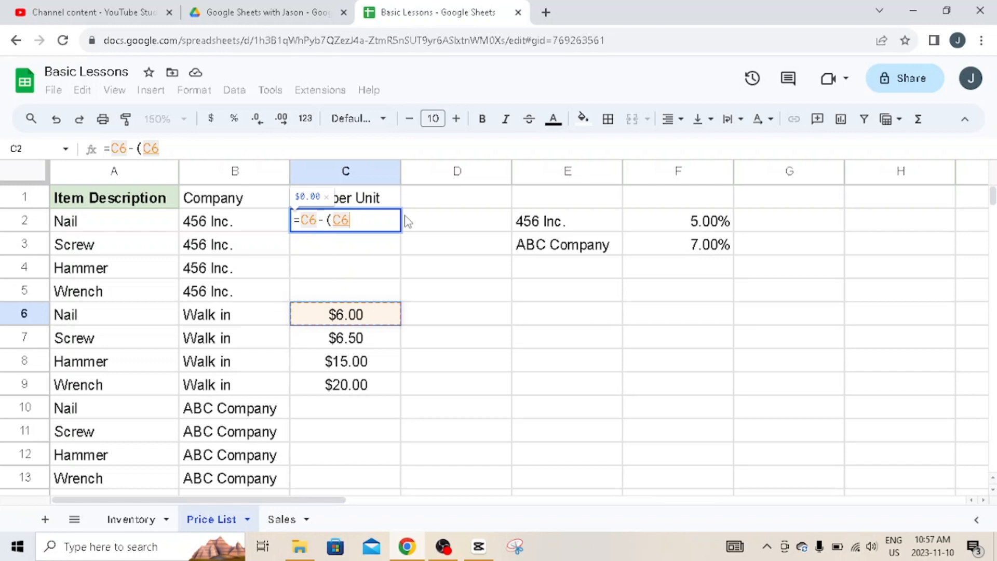
pyautogui.write('*')
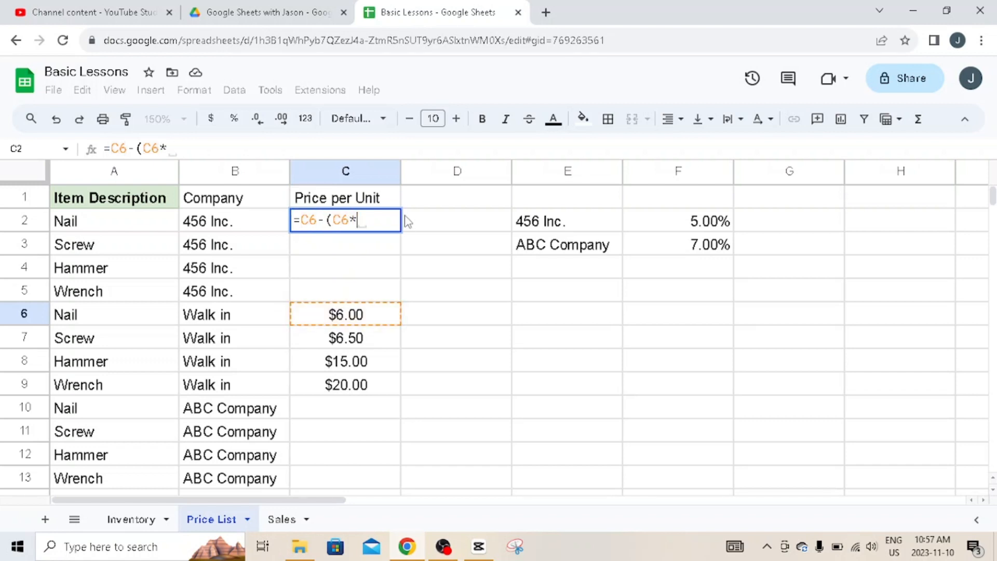
pyautogui.click(670, 228)
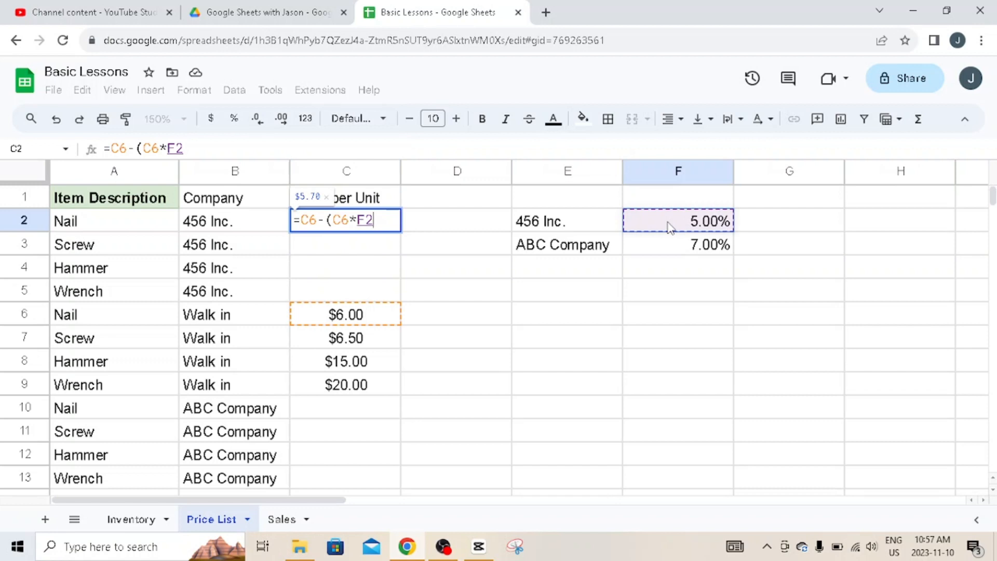
pyautogui.write(')')
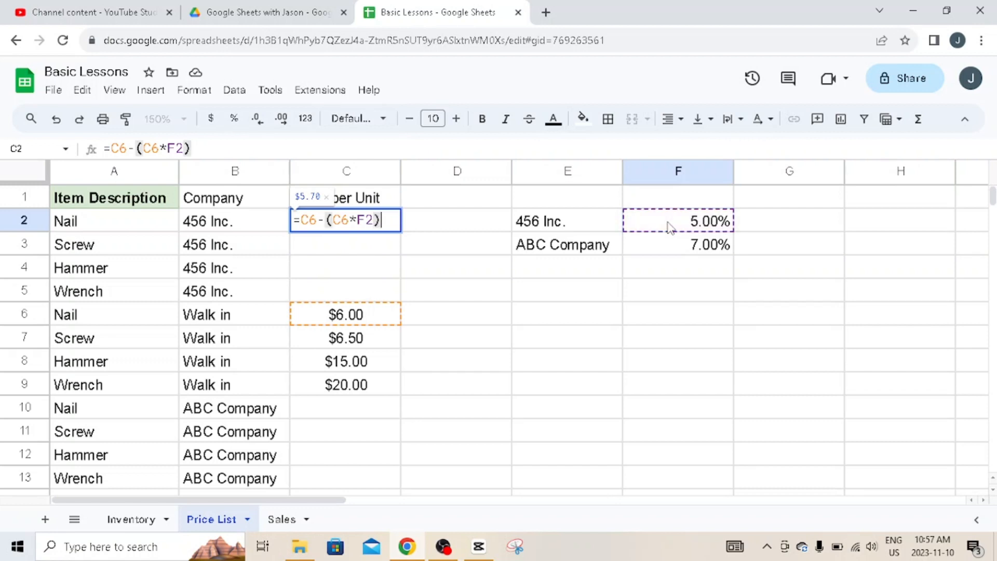
pyautogui.click(366, 221)
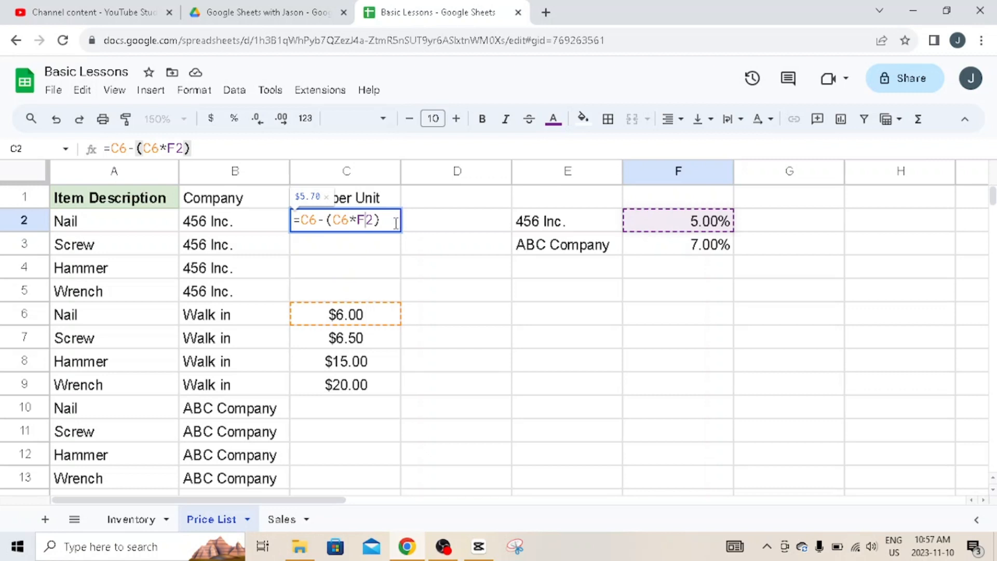
pyautogui.press('F4')
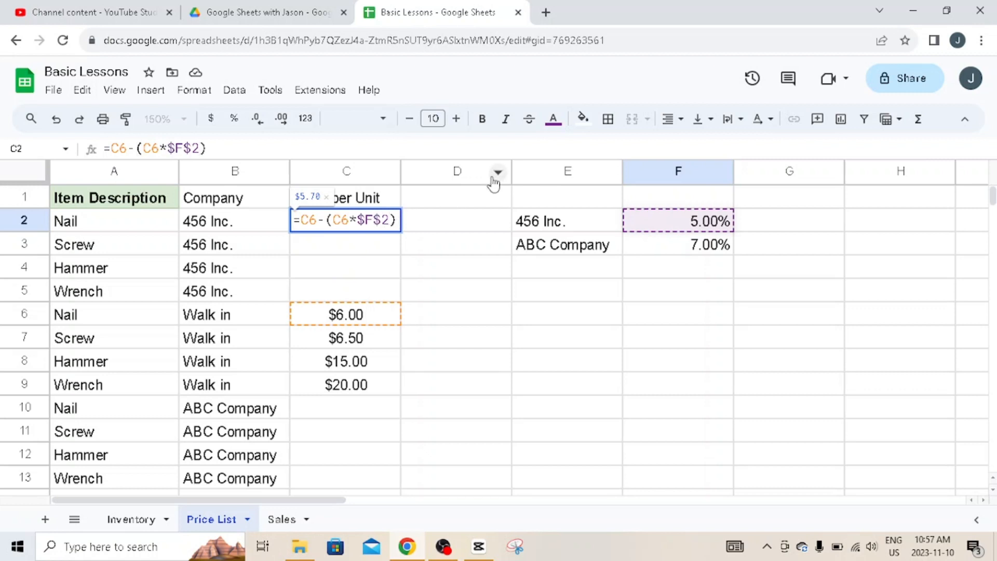
pyautogui.press('Return')
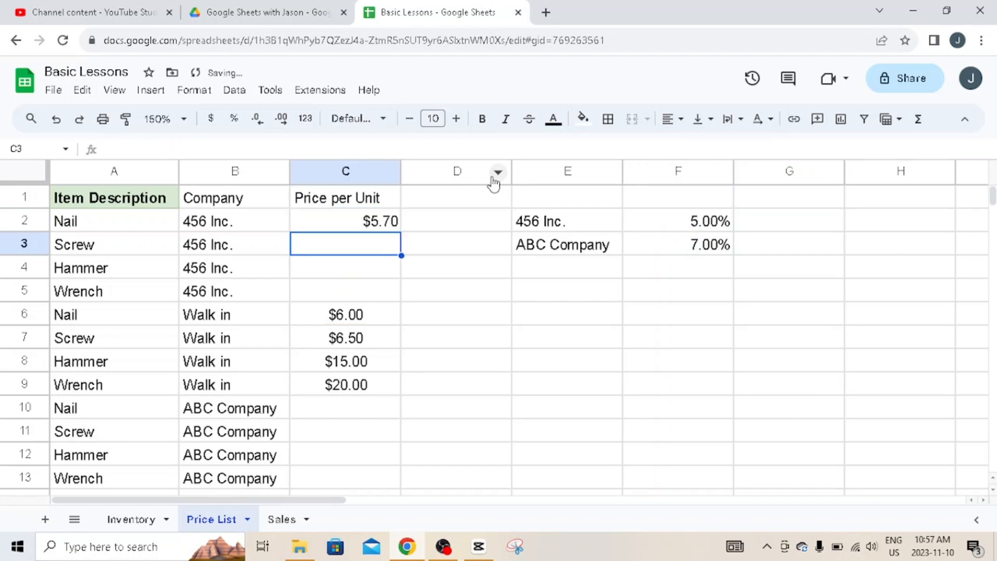
# Step: Copy the discount formula from C2 into C3:C5 for the remaining 456 Inc. items
pyautogui.click(353, 220)
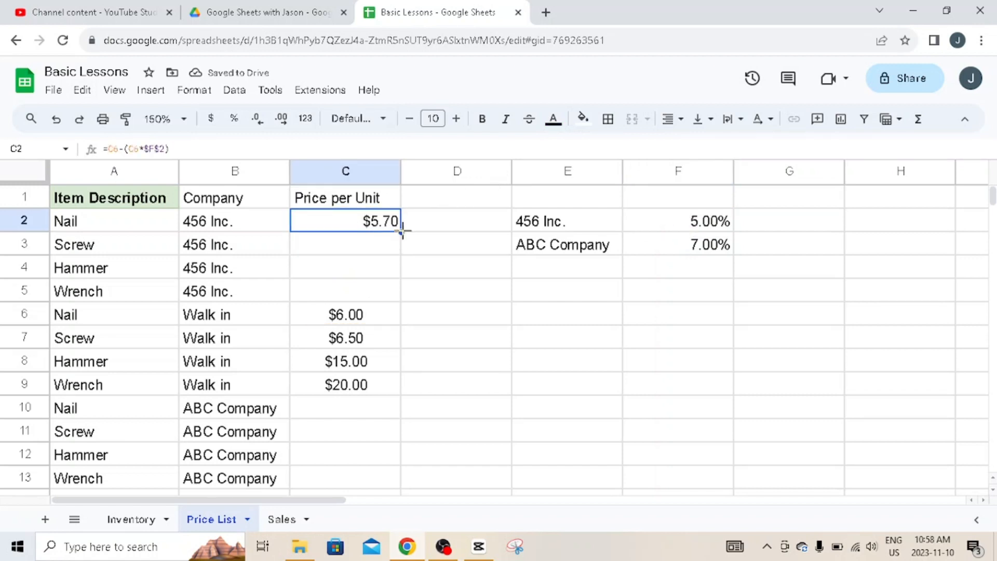
pyautogui.rightClick(357, 221)
pyautogui.click(402, 166)
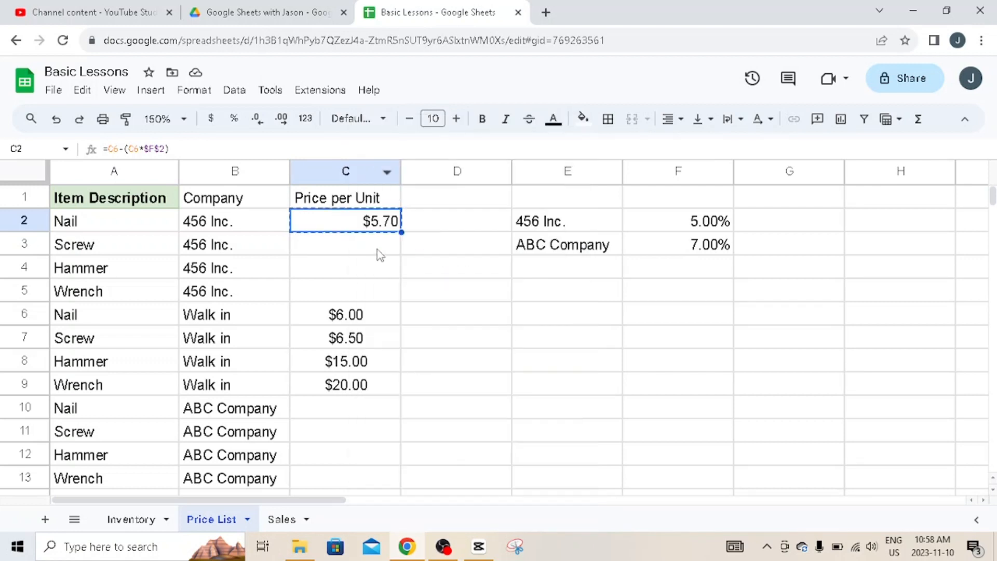
pyautogui.moveTo(378, 249); pyautogui.dragTo(381, 292)
pyautogui.rightClick(381, 293)
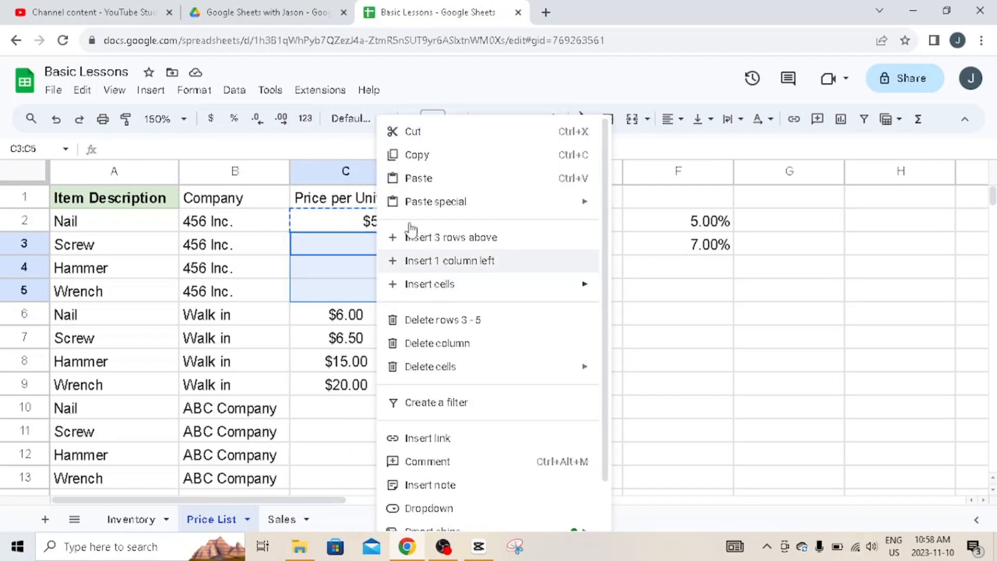
pyautogui.click(427, 180)
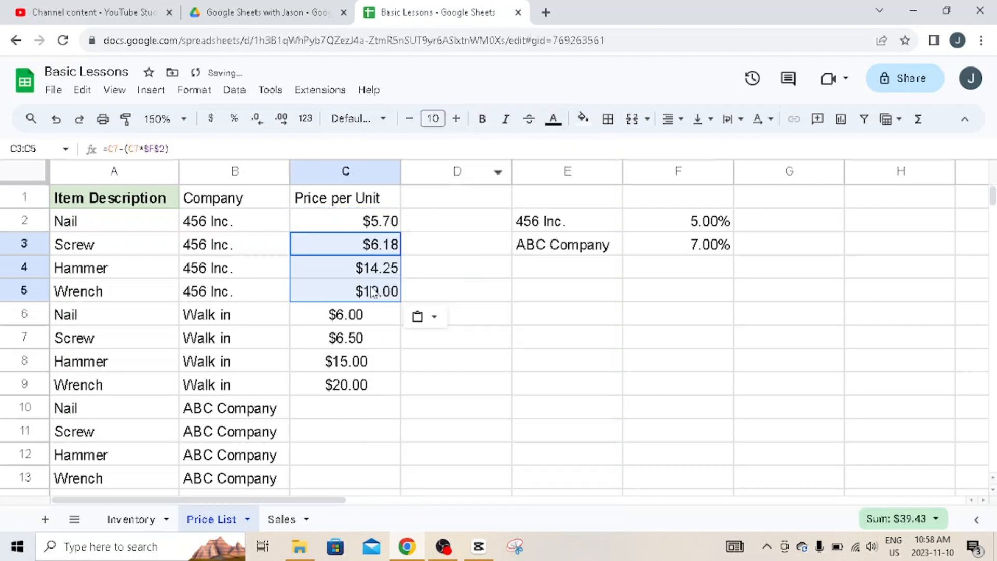
# Step: Check the copied discount formulas in C3 and C5 and center-align the whole Price per Unit column
pyautogui.click(363, 253)
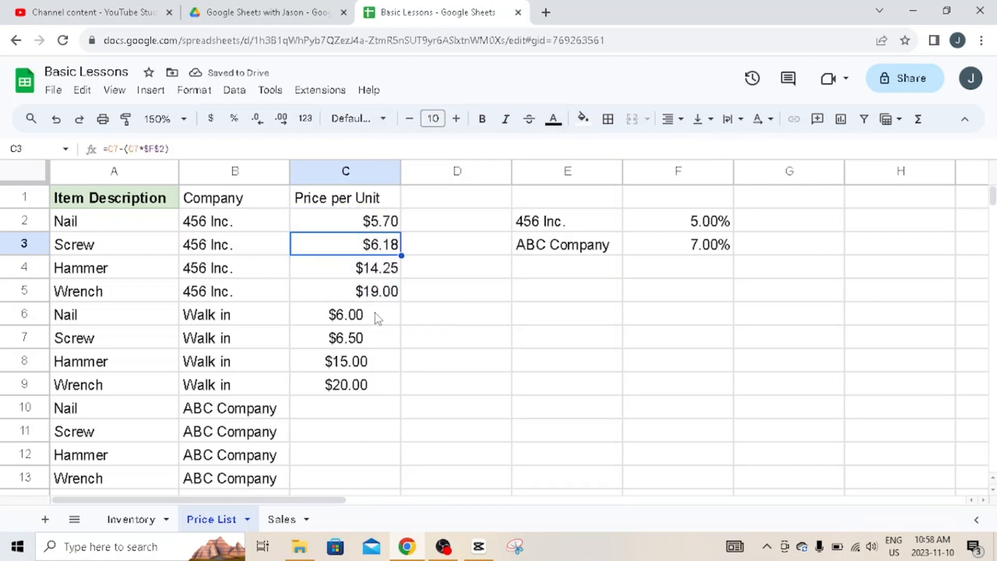
pyautogui.click(377, 299)
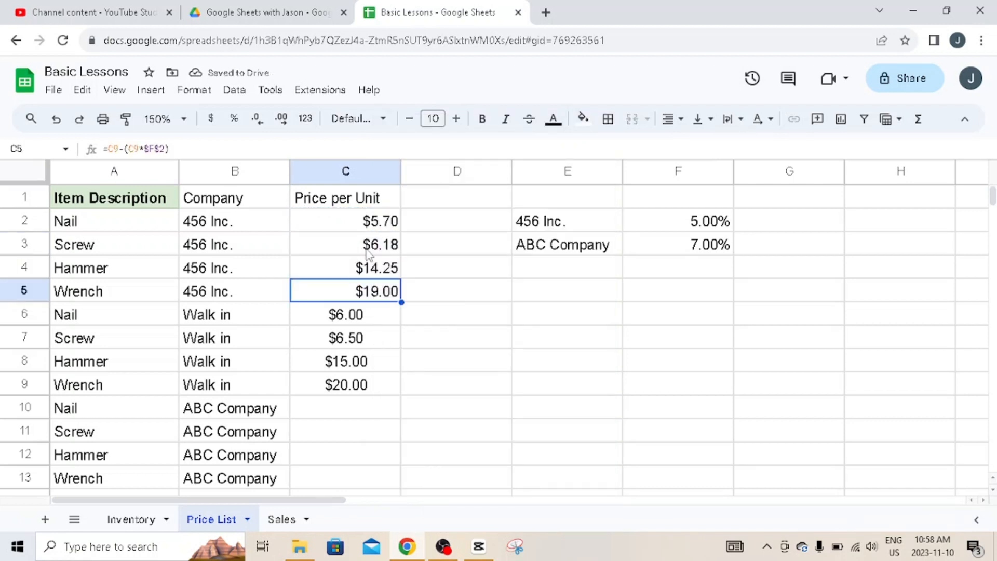
pyautogui.click(344, 171)
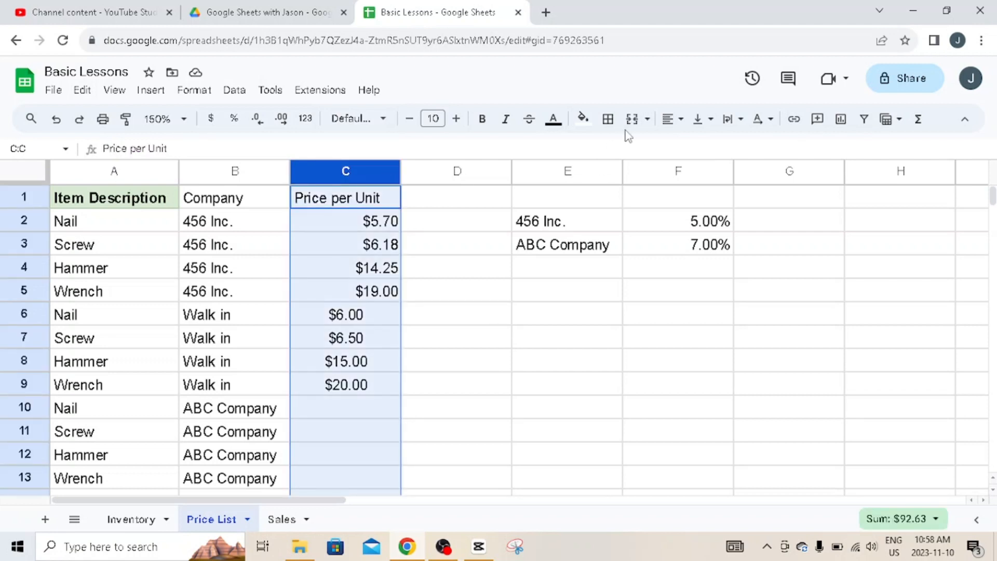
pyautogui.click(669, 119)
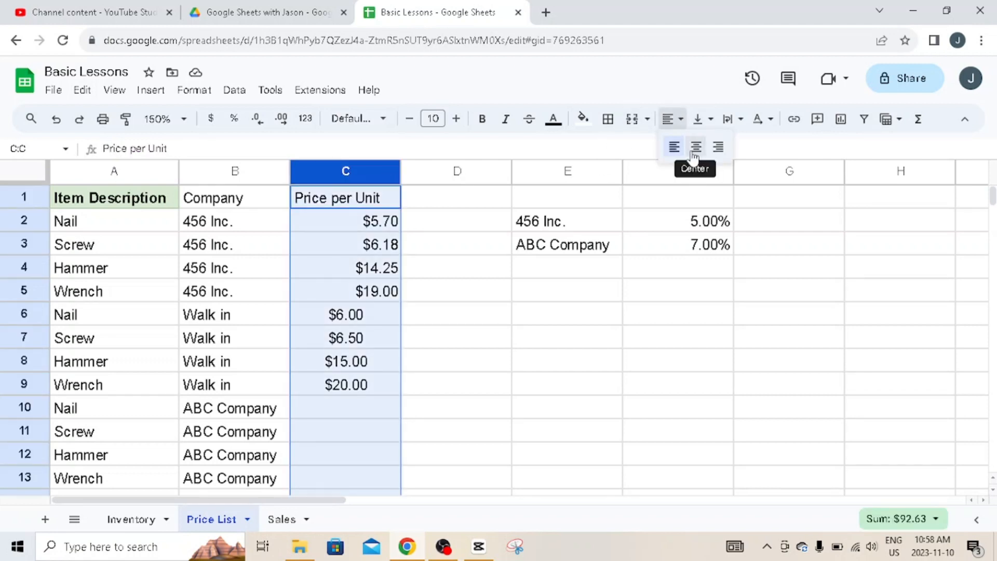
pyautogui.click(696, 147)
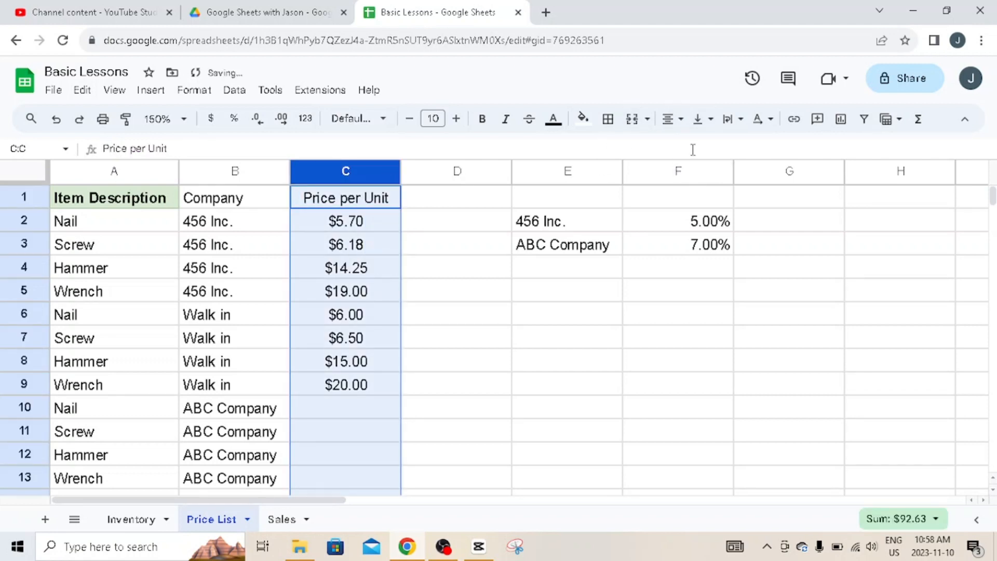
# Step: Copy the discount formula from C5 into C10, the Nail price for ABC Company
pyautogui.click(373, 408)
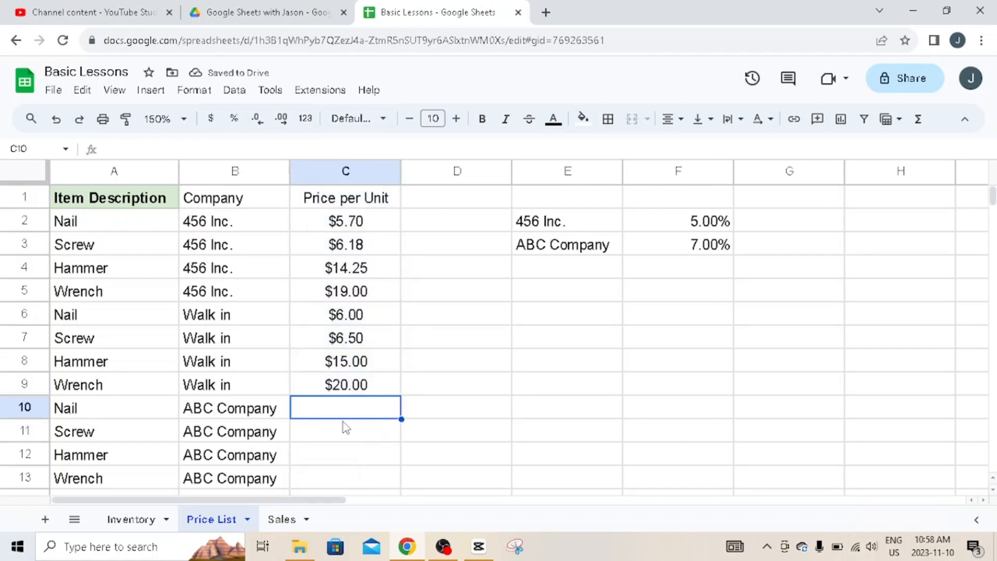
pyautogui.click(376, 289)
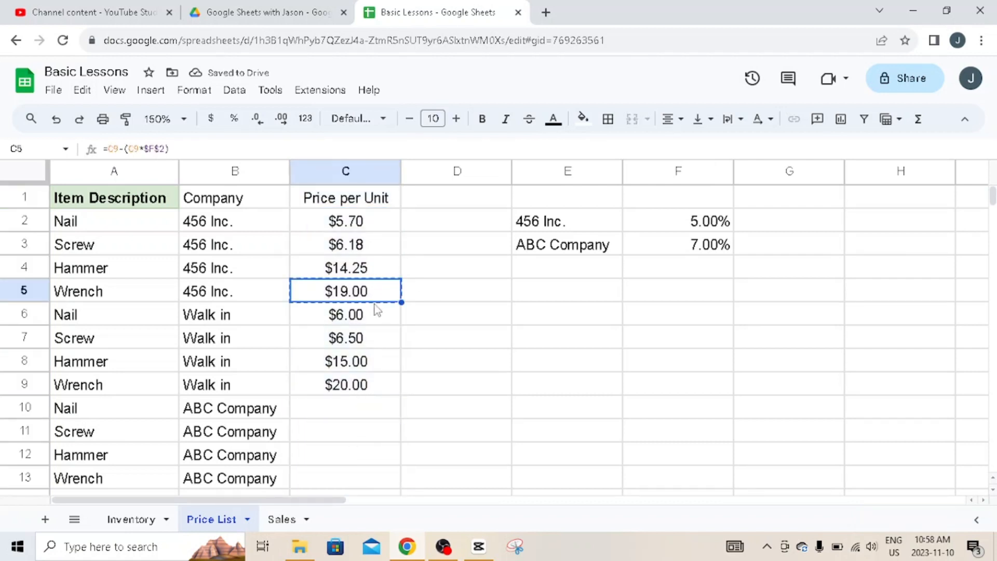
pyautogui.hotkey('ctrl', 'c')
pyautogui.click(370, 411)
pyautogui.hotkey('ctrl', 'v')
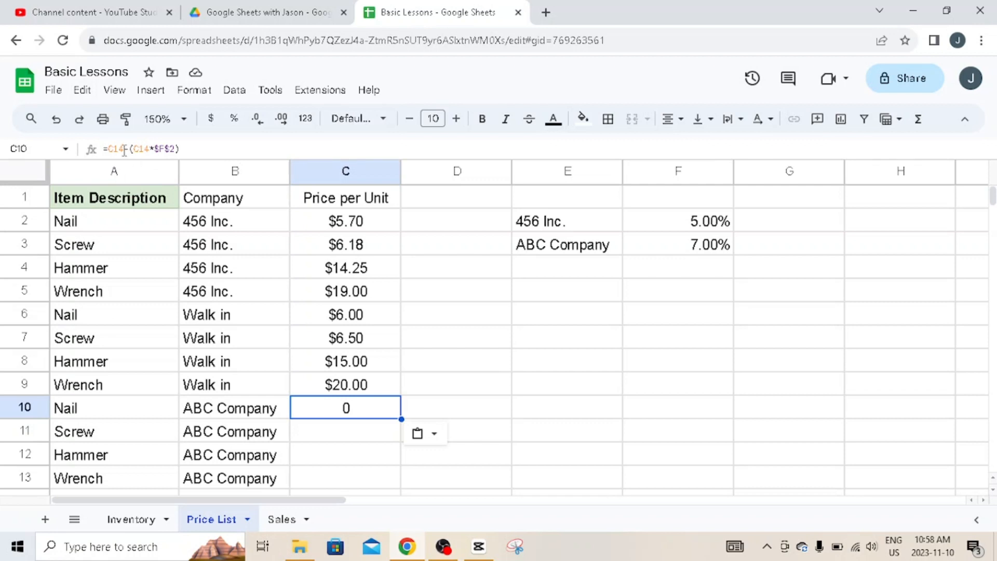
# Step: Edit the formula in C10 to =C6-(C6*$F$3) so it applies ABC Company's discount to the walk-in Nail price
pyautogui.moveTo(124, 149); pyautogui.dragTo(113, 150)
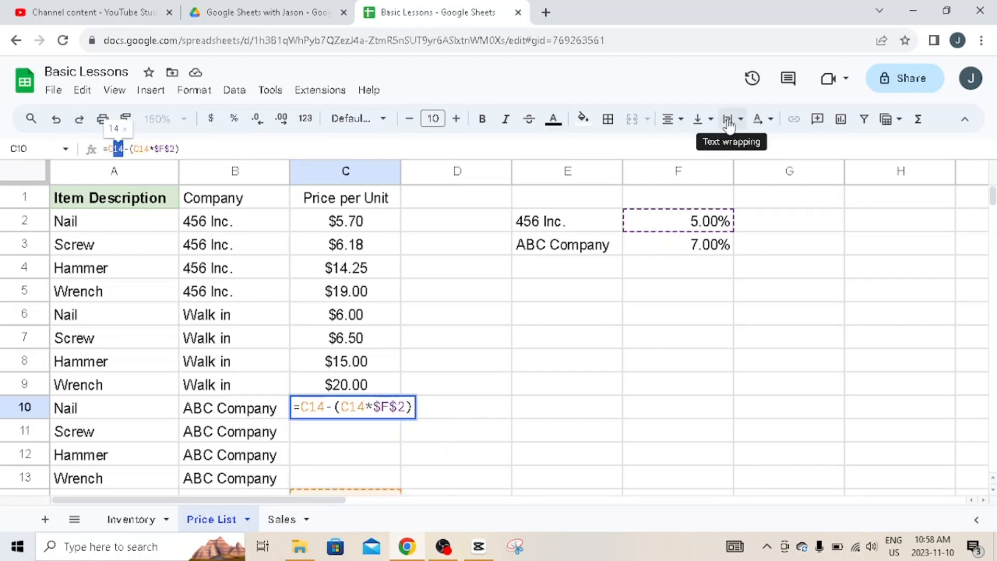
pyautogui.write('6')
pyautogui.press('Right')
pyautogui.press('Right')
pyautogui.press('Right')
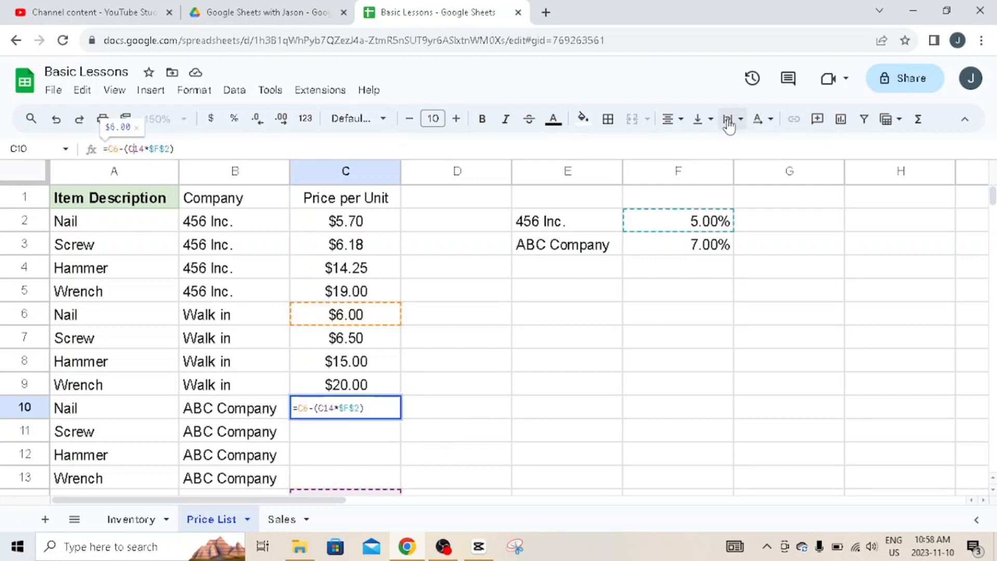
pyautogui.hotkey('shift', 'Right')
pyautogui.hotkey('shift', 'Right')
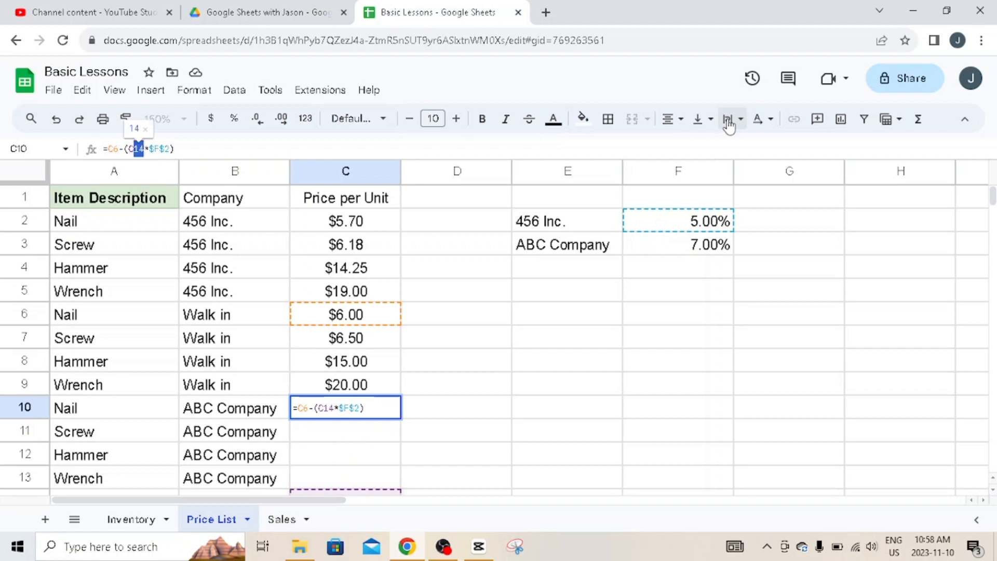
pyautogui.write('6')
pyautogui.press('Right')
pyautogui.press('Right')
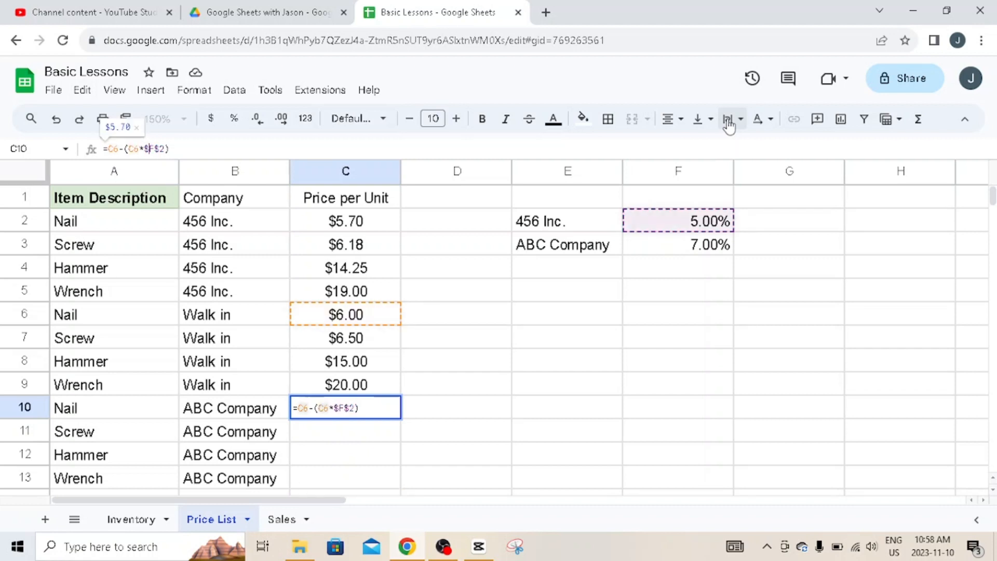
pyautogui.hotkey('shift', 'Right')
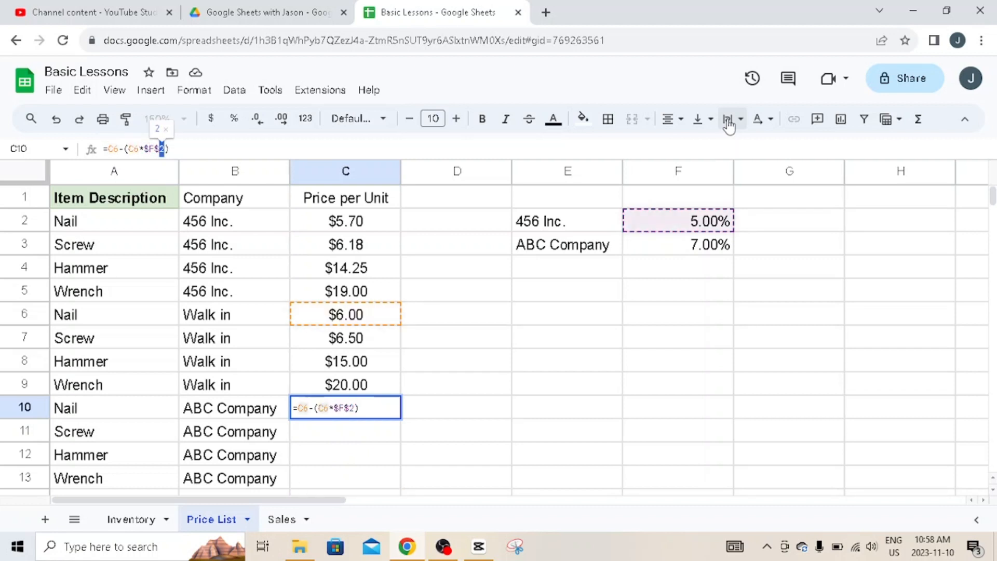
pyautogui.write('3')
pyautogui.press('Return')
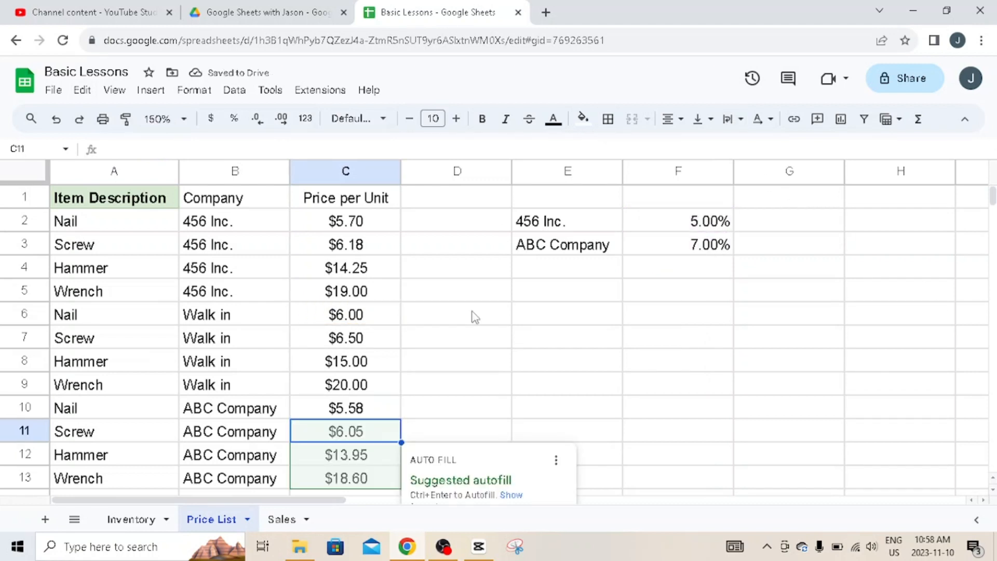
# Step: Accept the suggested autofill for C11:C13 and check the ABC Company formulas in C13 and C10
pyautogui.scroll(-2, 472, 317)
pyautogui.click(419, 436)
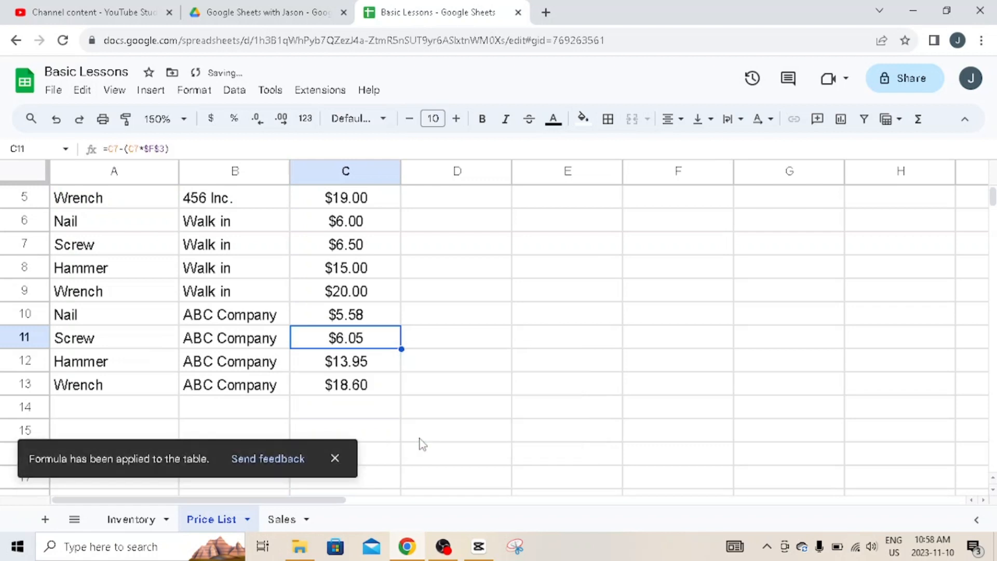
pyautogui.click(383, 380)
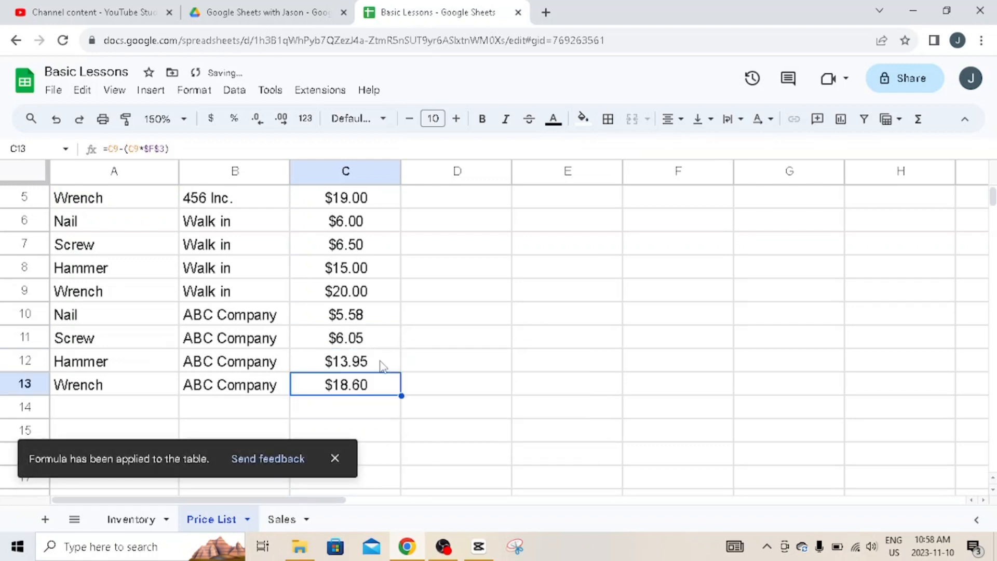
pyautogui.click(372, 321)
pyautogui.scroll(2, 374, 296)
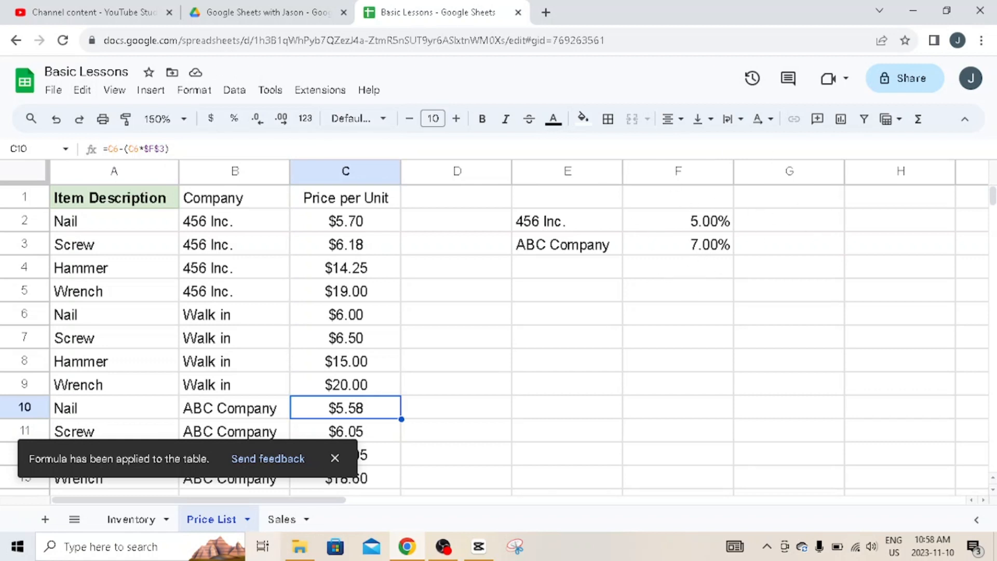
# Step: Open the Sales sheet and examine the customer, item sold and Price per Unit lookup formula in the first sales rows
pyautogui.click(290, 521)
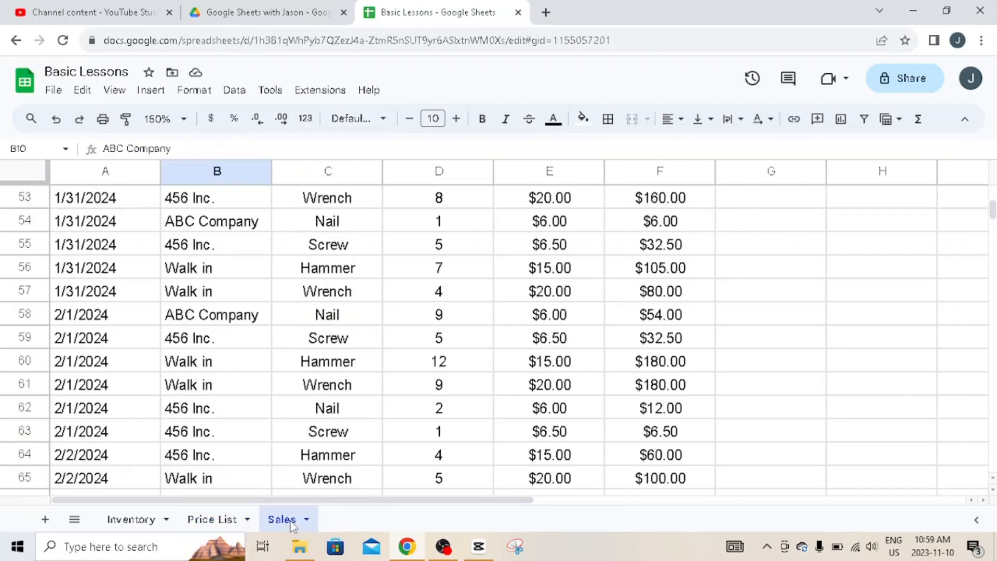
pyautogui.scroll(10, 663, 266)
pyautogui.scroll(9, 662, 266)
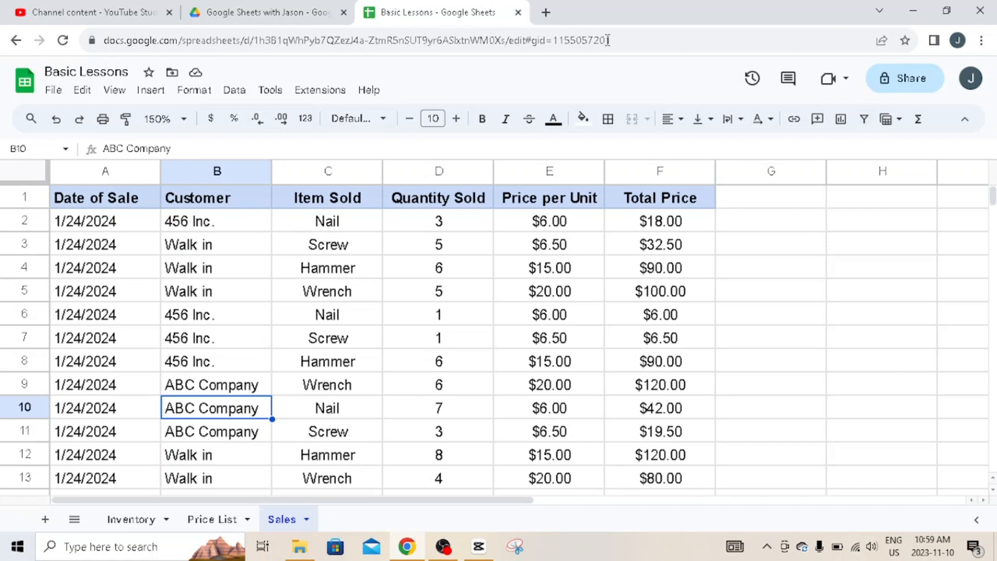
pyautogui.click(193, 230)
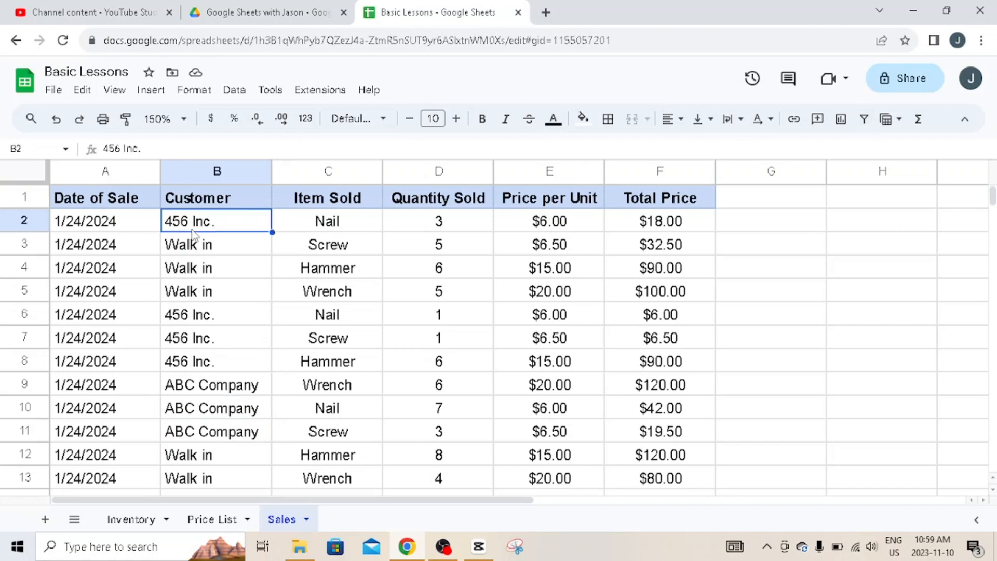
pyautogui.click(363, 224)
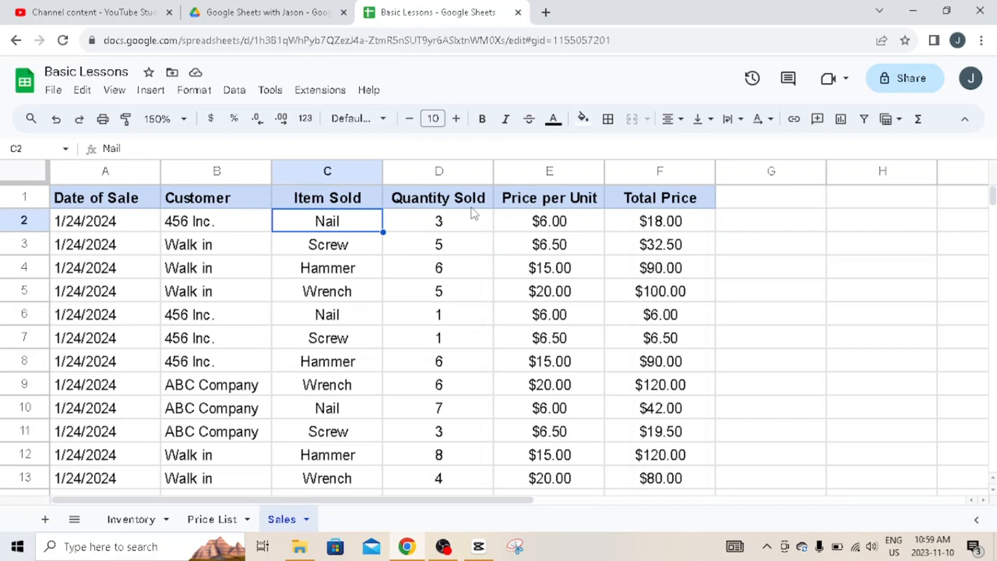
pyautogui.click(576, 222)
pyautogui.click(185, 251)
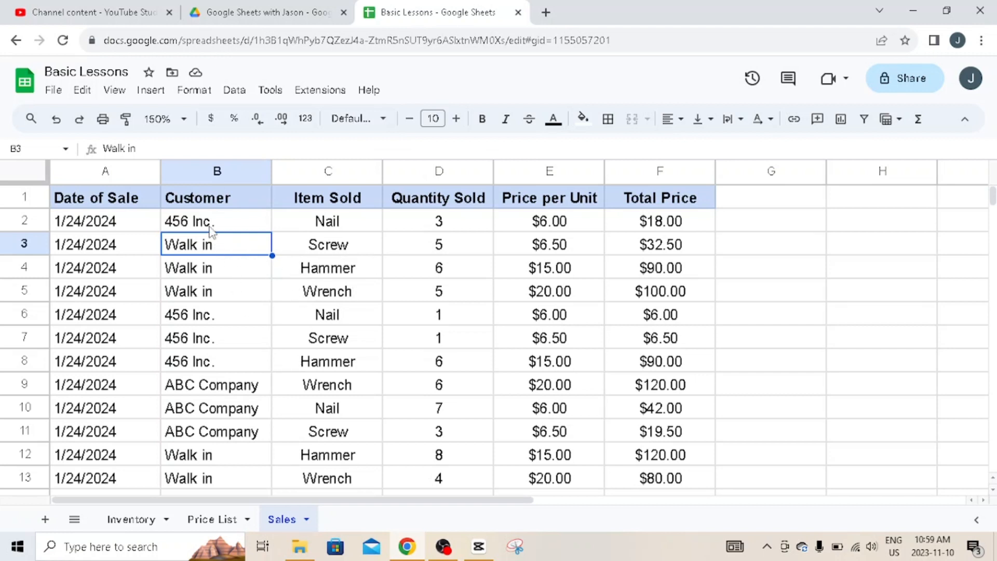
pyautogui.click(580, 227)
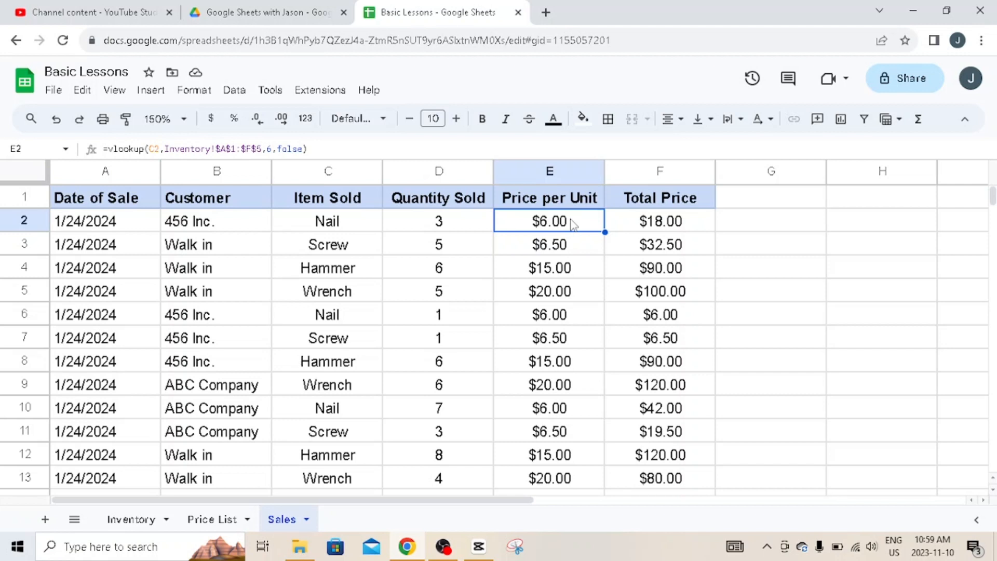
# Step: Enter the header Lookup Key in H1 of the Sales sheet
pyautogui.click(861, 202)
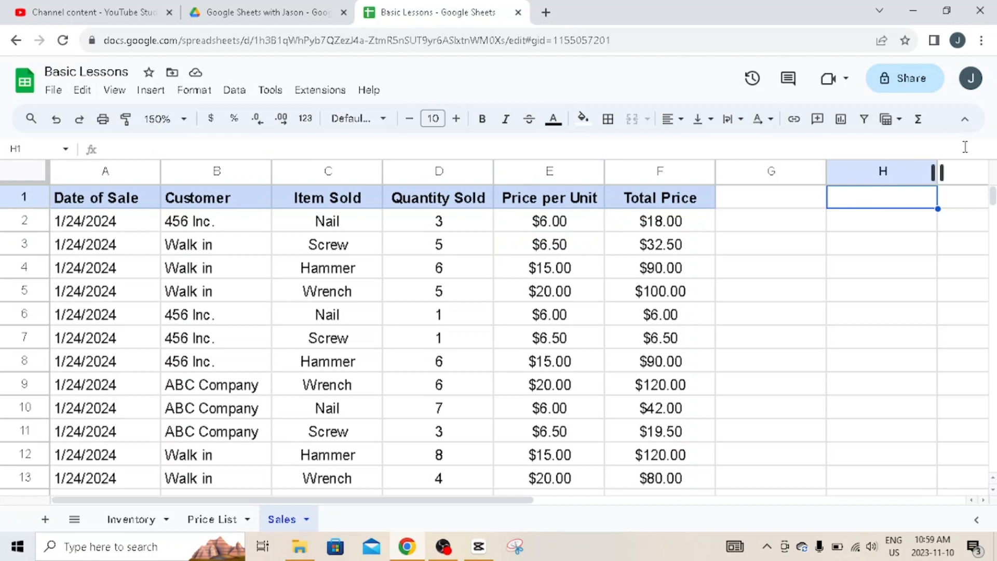
pyautogui.write('Lookup')
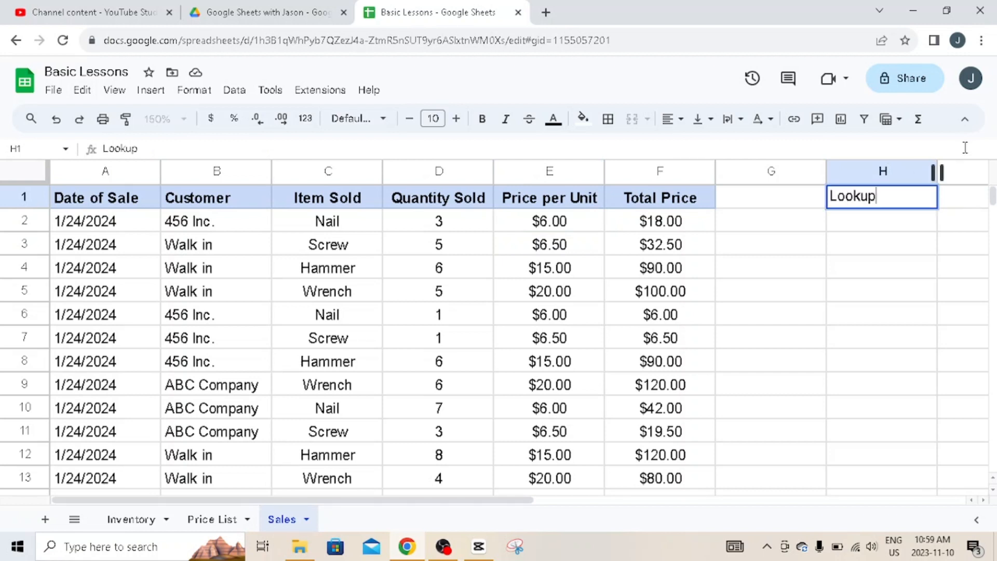
pyautogui.write(' Key')
pyautogui.press('Return')
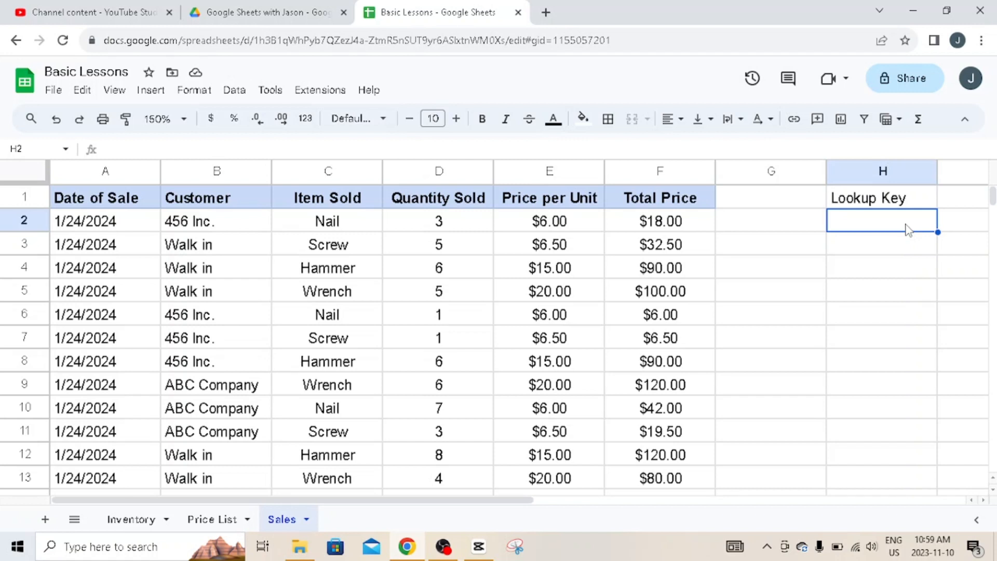
# Step: Enter the formula =(C2&B2) in H2 to join the item sold and the customer into one lookup key
pyautogui.write('=(')
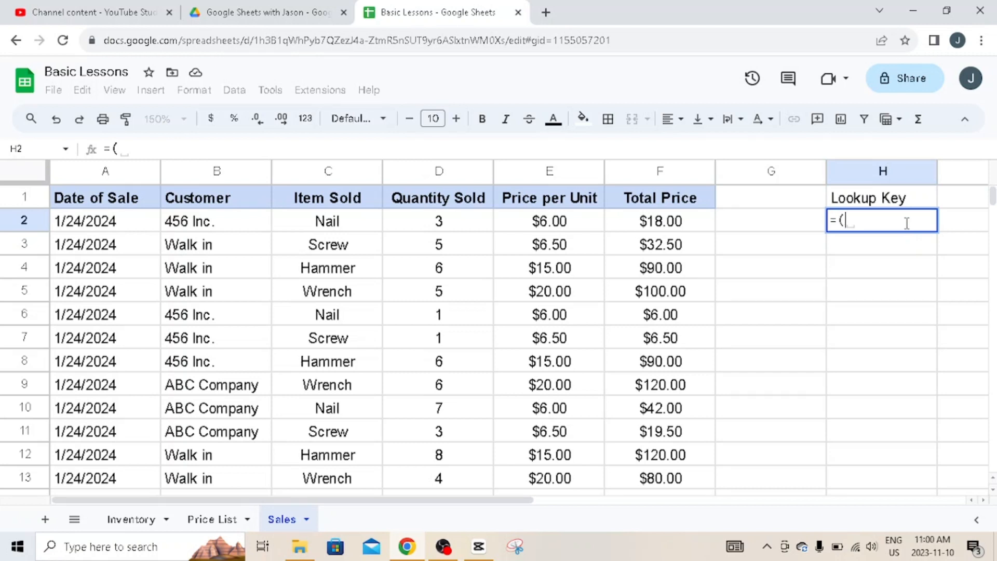
pyautogui.press('Left')
pyautogui.press('Left')
pyautogui.press('Left')
pyautogui.press('Left')
pyautogui.press('Left')
pyautogui.press('Left')
pyautogui.press('Right')
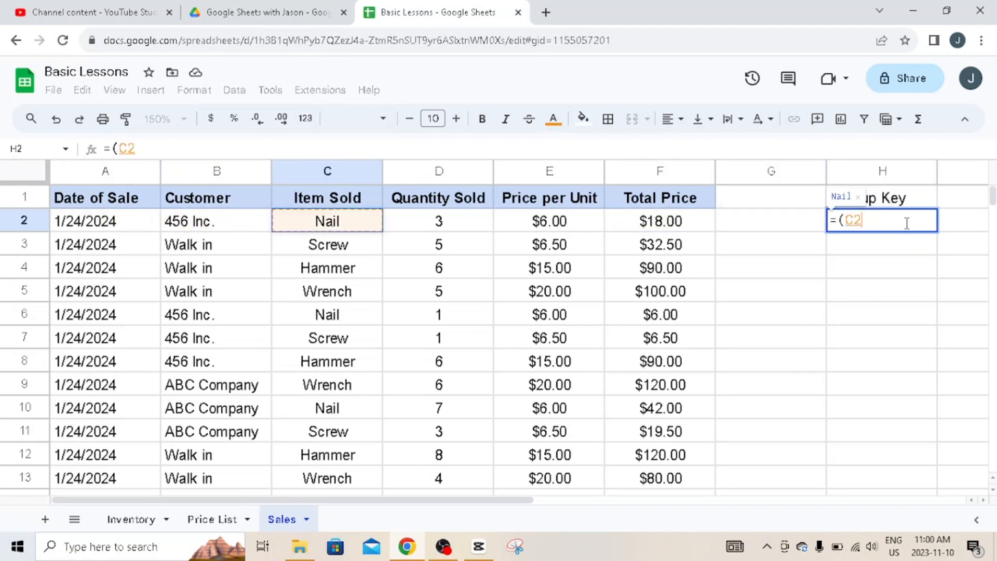
pyautogui.write('&')
pyautogui.press('Left')
pyautogui.press('Left')
pyautogui.press('Left')
pyautogui.press('Left')
pyautogui.press('Left')
pyautogui.press('Left')
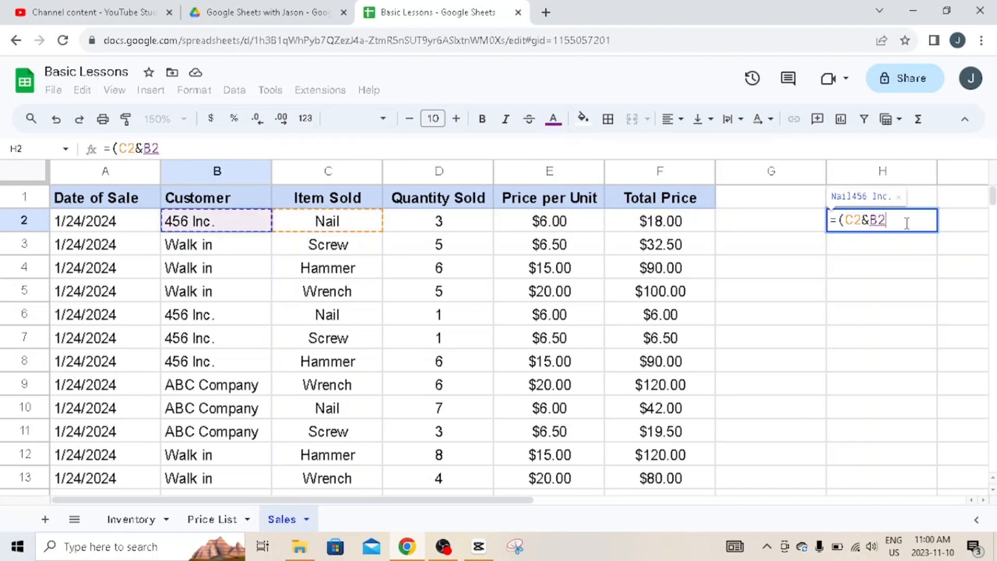
pyautogui.press('Return')
# Step: Copy the lookup key formula from H2 down through H3:H97 and return to H2
pyautogui.click(908, 228)
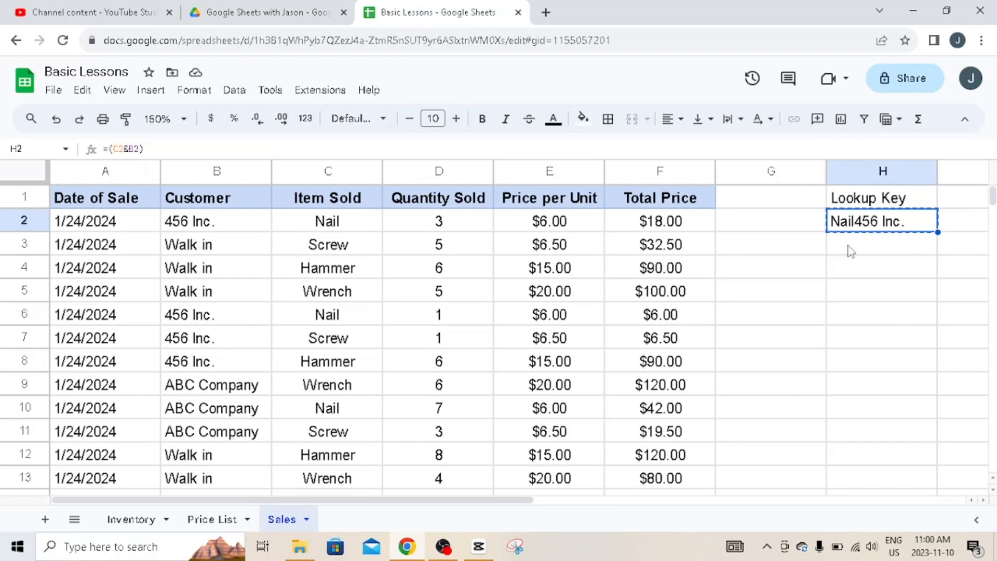
pyautogui.hotkey('ctrl', 'c')
pyautogui.moveTo(851, 245); pyautogui.dragTo(851, 297)
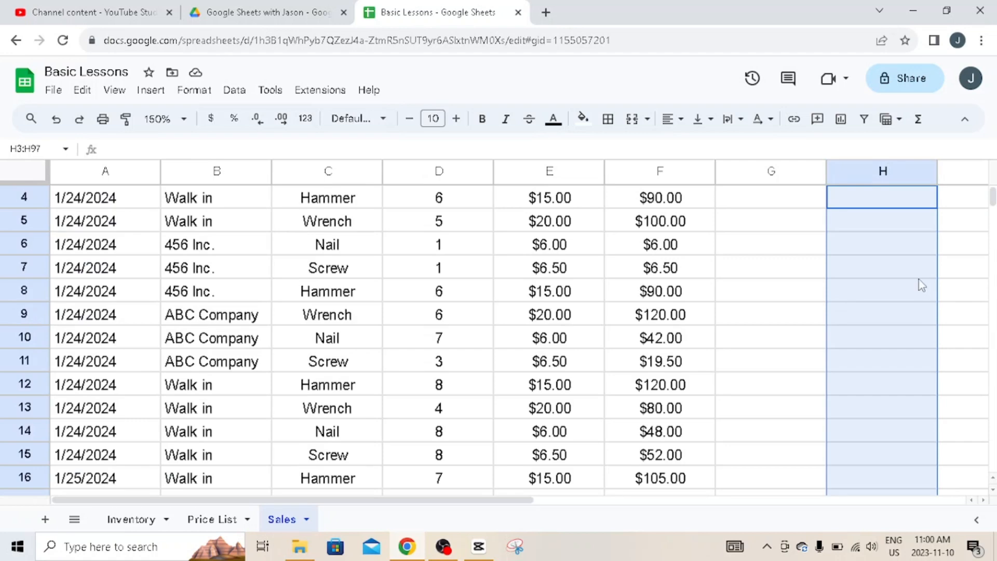
pyautogui.hotkey('ctrl', 'd')
pyautogui.scroll(1, 744, 266)
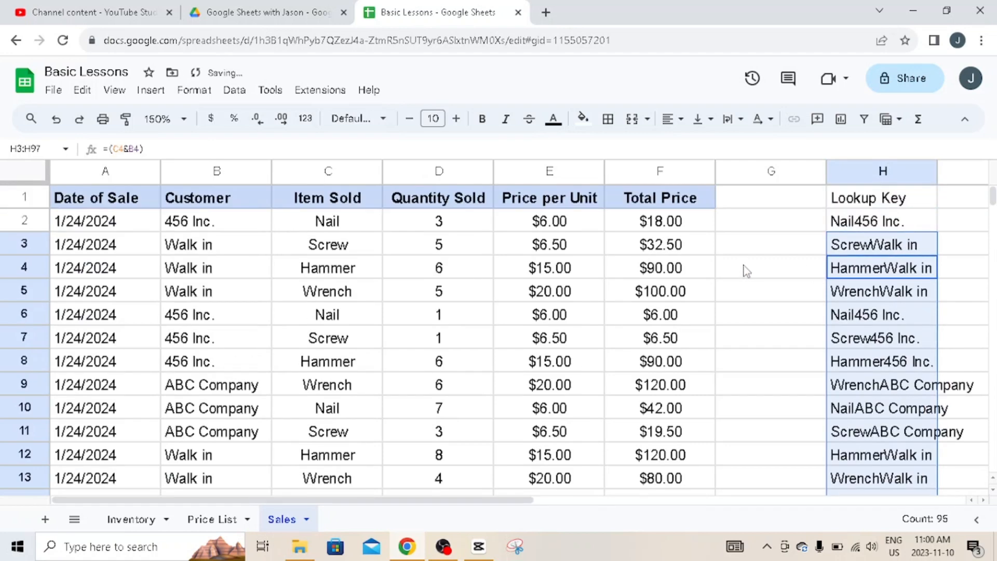
pyautogui.click(910, 223)
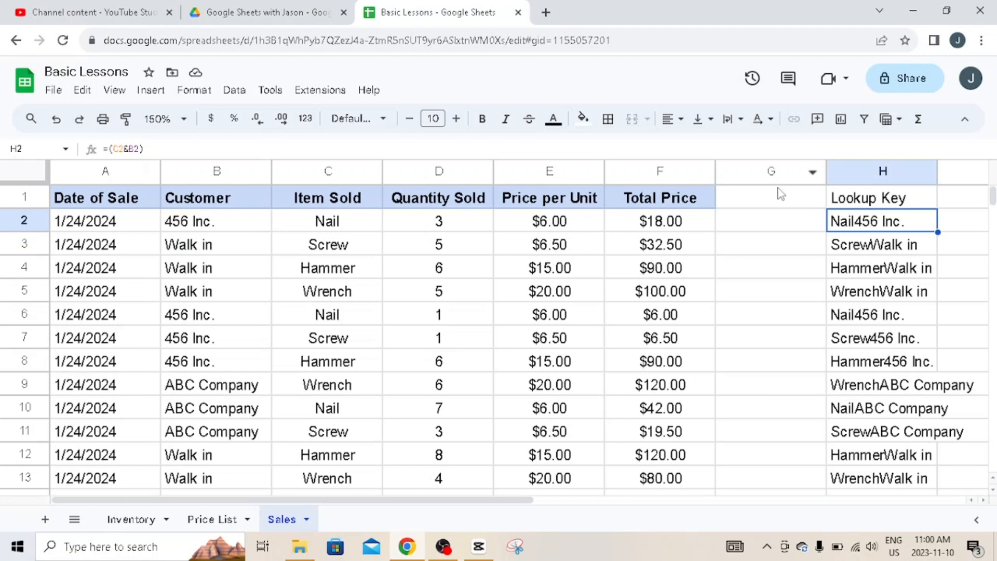
# Step: Insert a column before Price per Unit on the Price List sheet and enter the header Lookup Key in C1
pyautogui.click(234, 522)
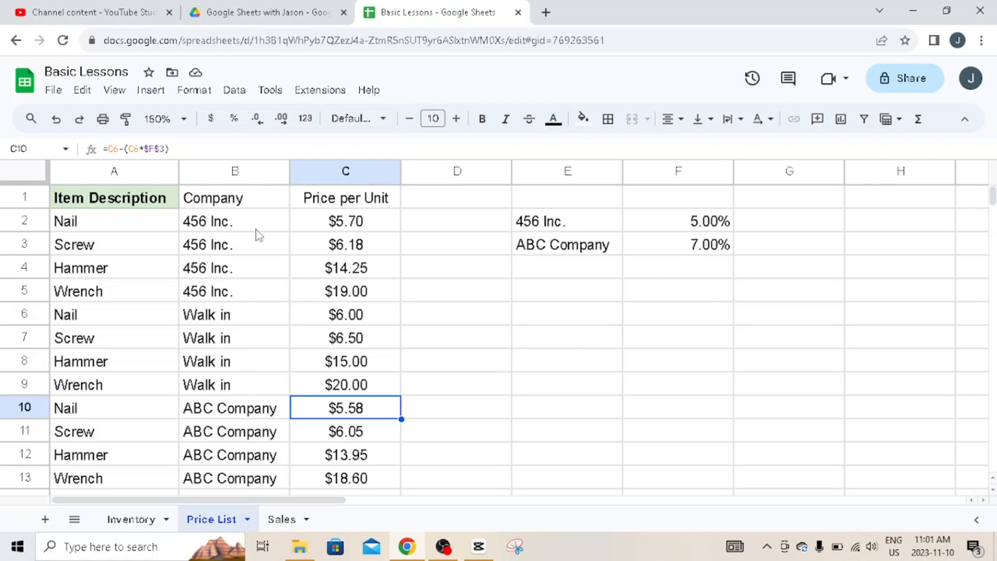
pyautogui.click(326, 172)
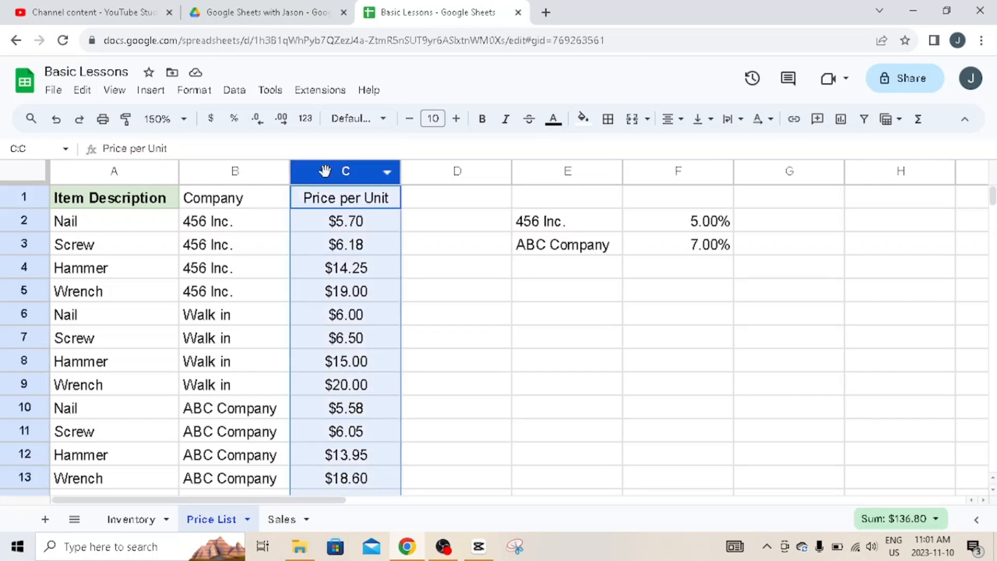
pyautogui.rightClick(325, 171)
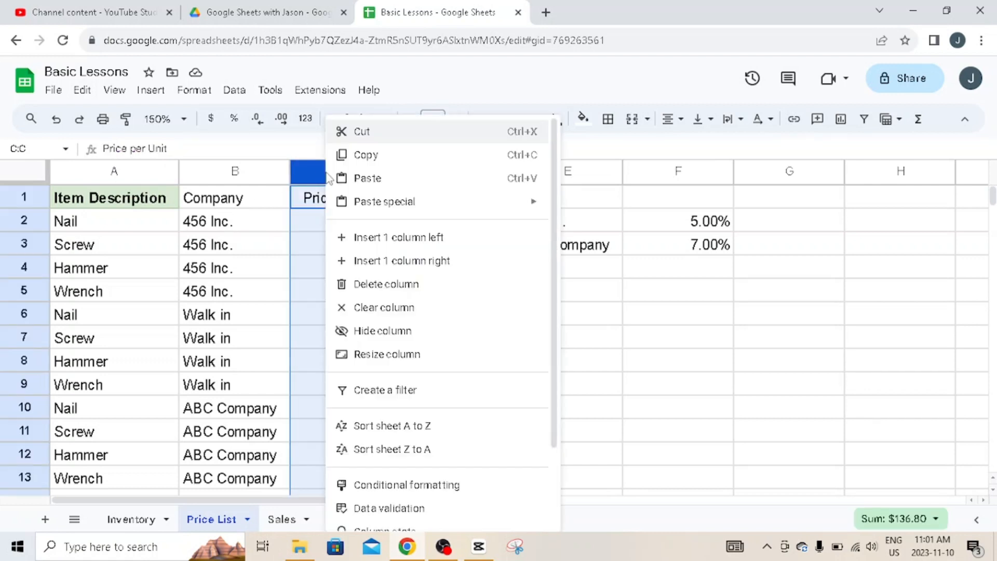
pyautogui.click(378, 244)
pyautogui.click(329, 202)
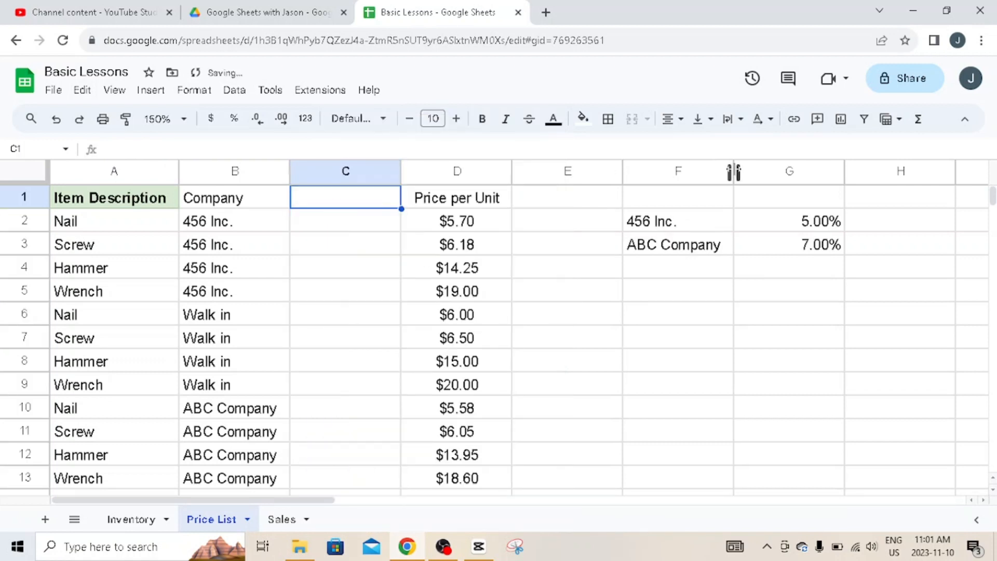
pyautogui.write('Look')
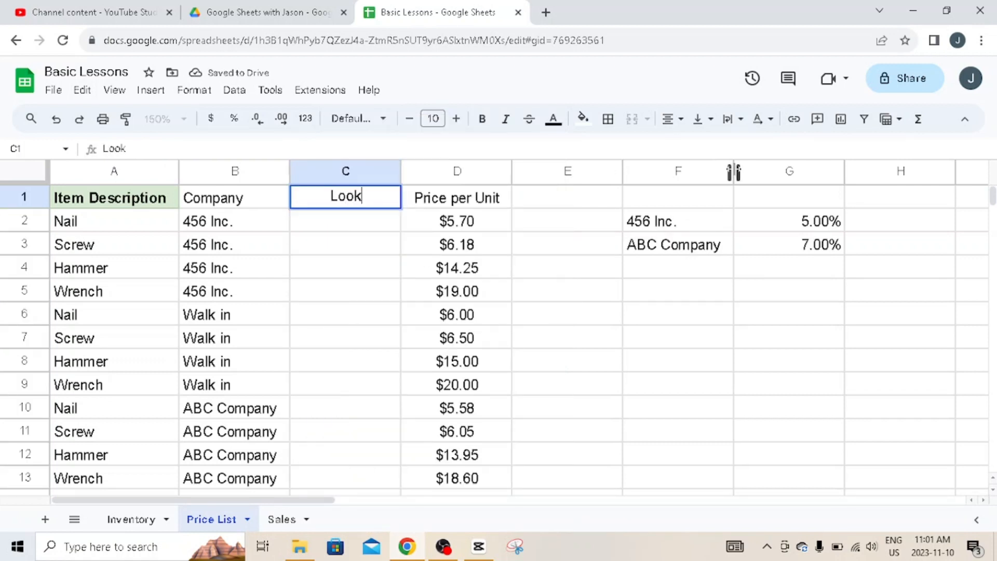
pyautogui.write('up Key')
pyautogui.press('Return')
# Step: Enter the formula =(A2&B2) in C2 to join item and company, and accept the suggested autofill for C3:C13
pyautogui.write('\\')
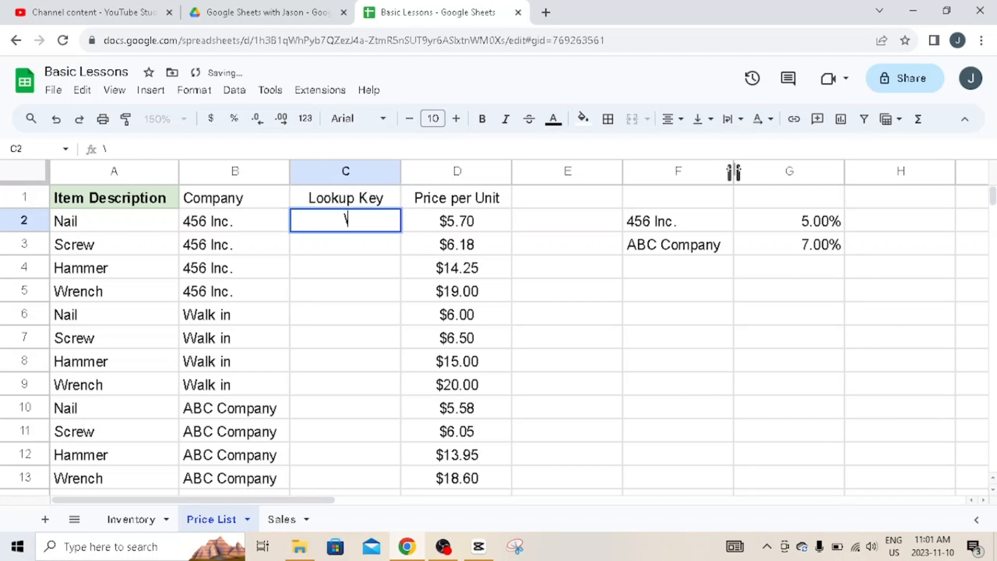
pyautogui.write('=')
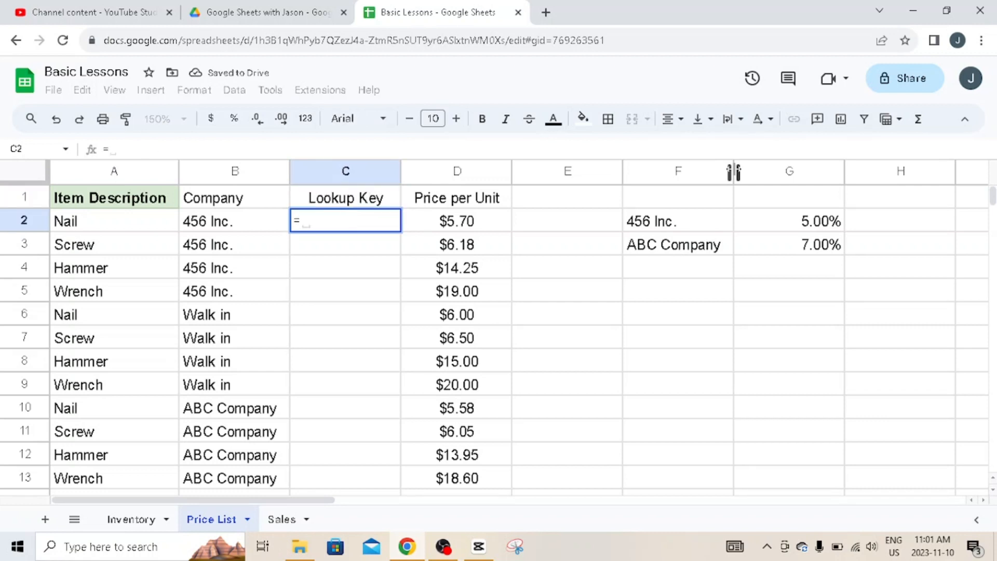
pyautogui.write('(')
pyautogui.press('Left')
pyautogui.press('Left')
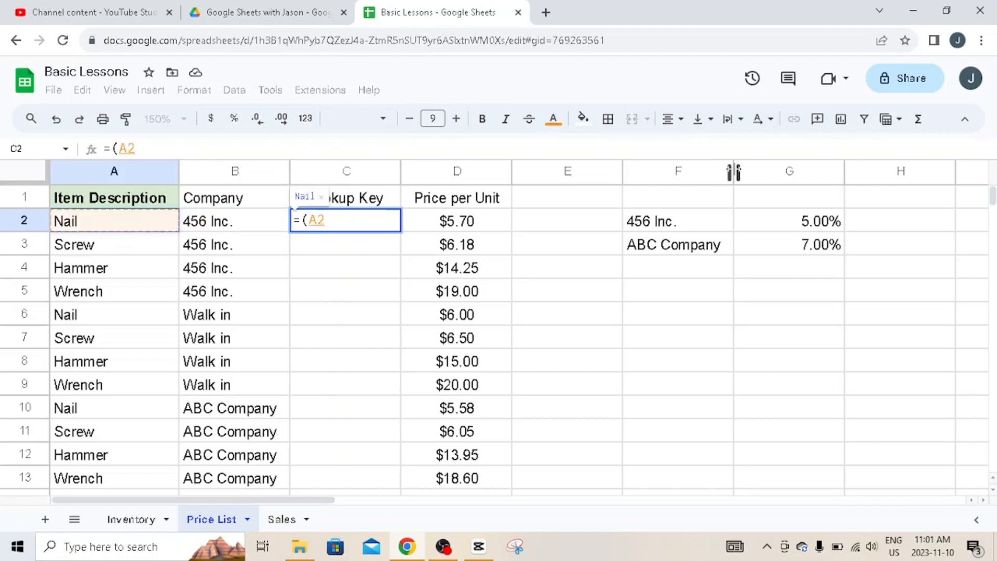
pyautogui.write('&')
pyautogui.press('Left')
pyautogui.press('Left')
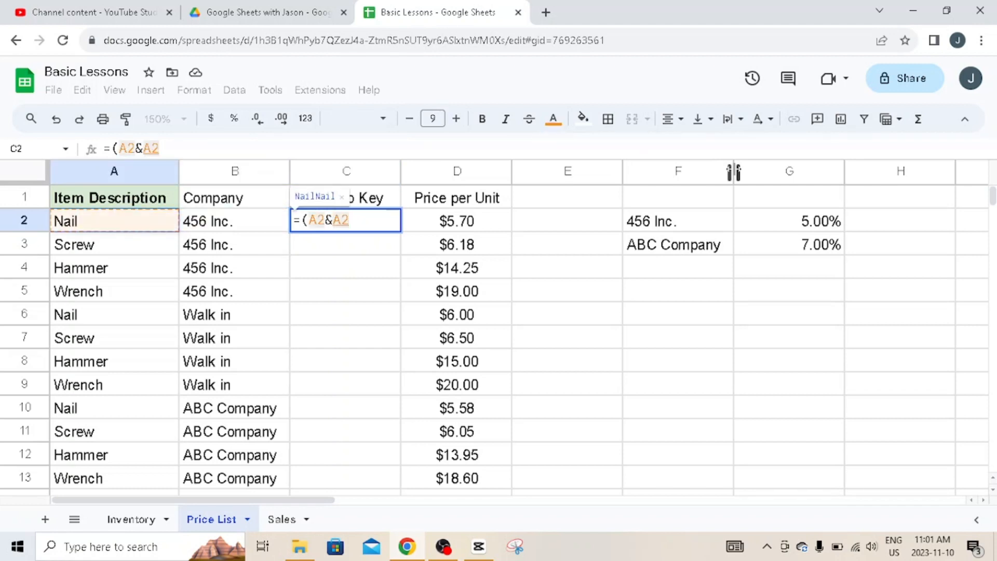
pyautogui.press('Right')
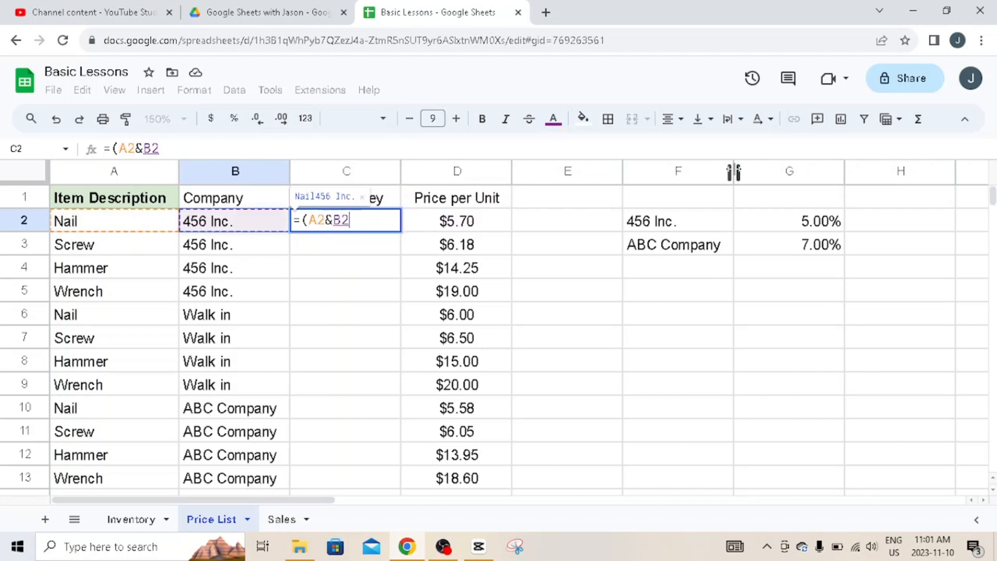
pyautogui.press('Return')
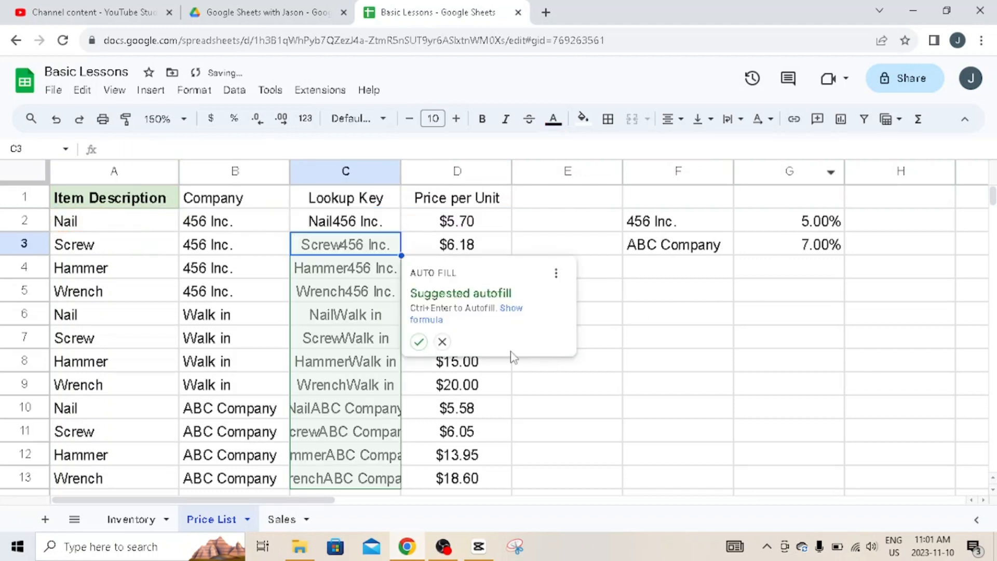
pyautogui.click(419, 342)
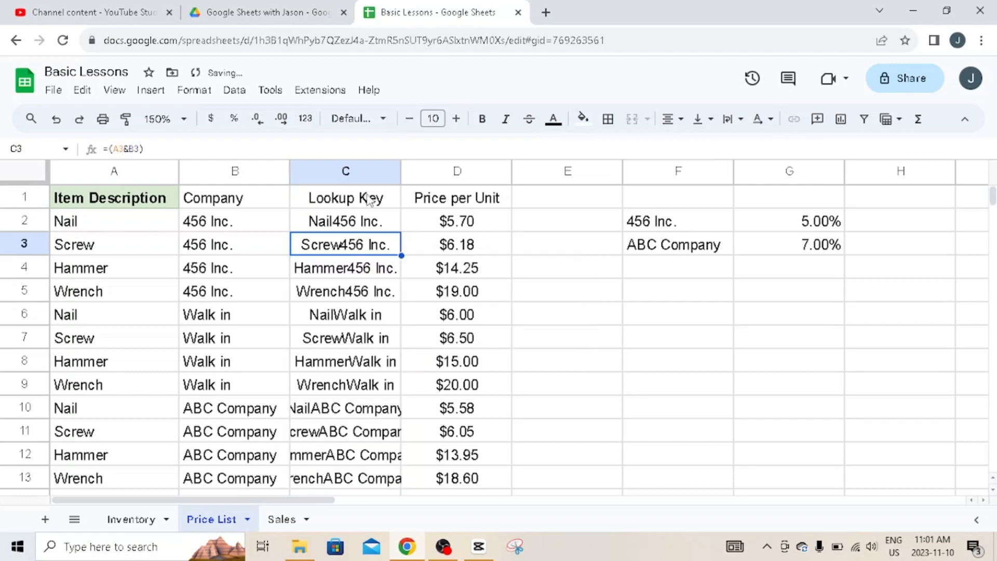
# Step: Clear the existing Price per Unit lookup formulas from E2:E119 on the Sales sheet
pyautogui.click(285, 521)
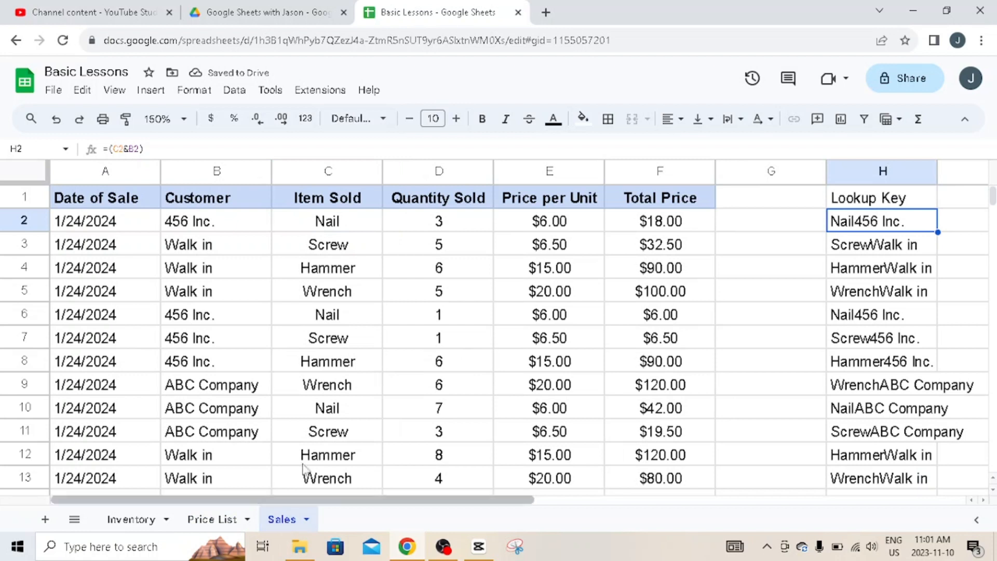
pyautogui.click(550, 229)
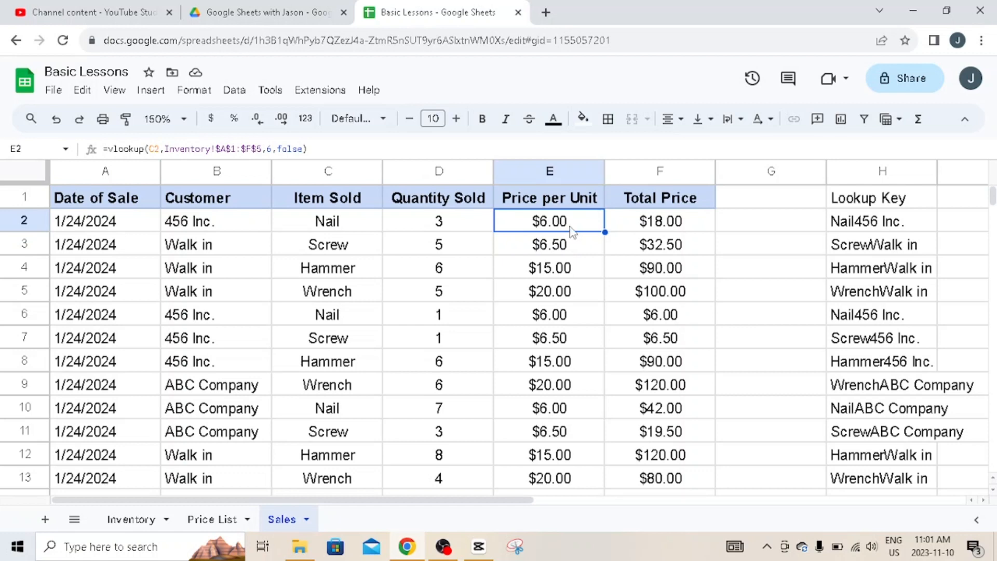
pyautogui.moveTo(573, 233); pyautogui.dragTo(584, 508)
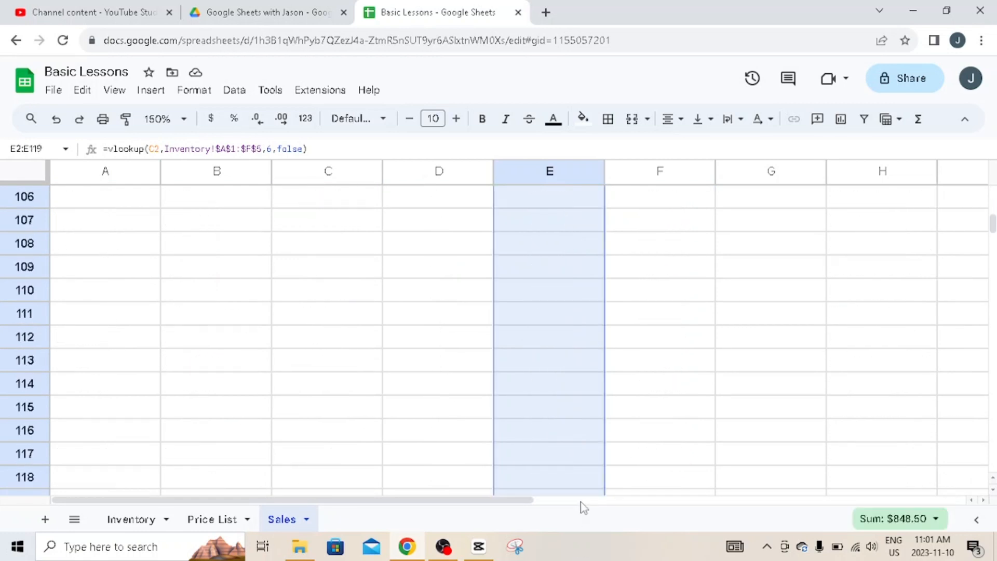
pyautogui.press('Delete')
pyautogui.scroll(9, 559, 256)
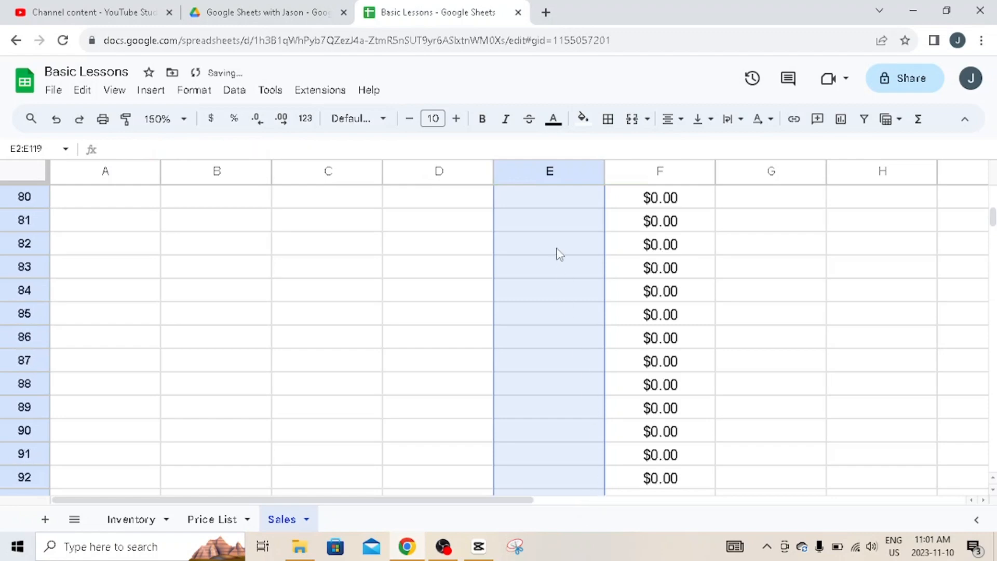
pyautogui.scroll(20, 559, 255)
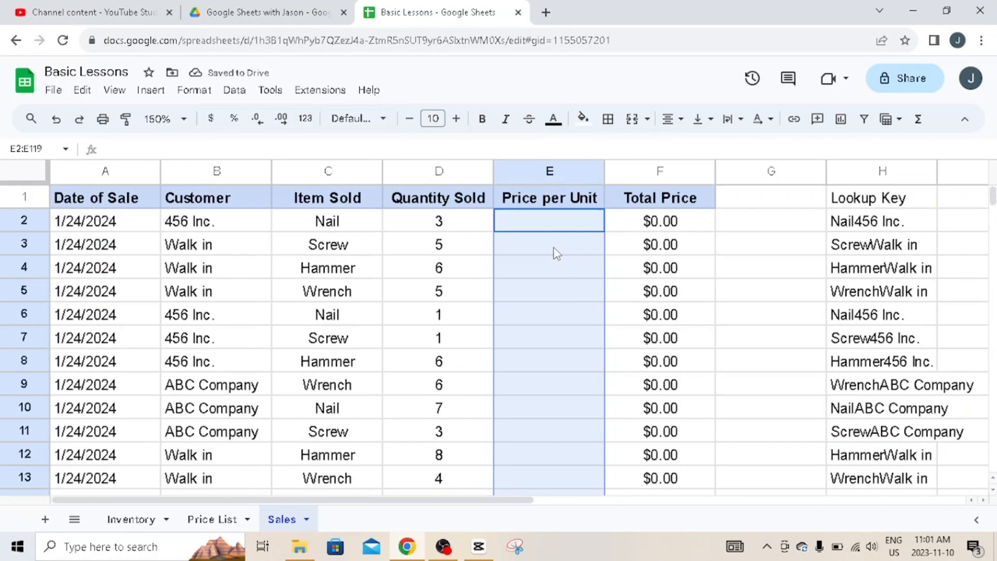
# Step: Enter =vlookup(H2,'Price List'!C:D,2,false) in E2 of the Sales sheet to look up the customer's price
pyautogui.click(551, 205)
pyautogui.click(552, 217)
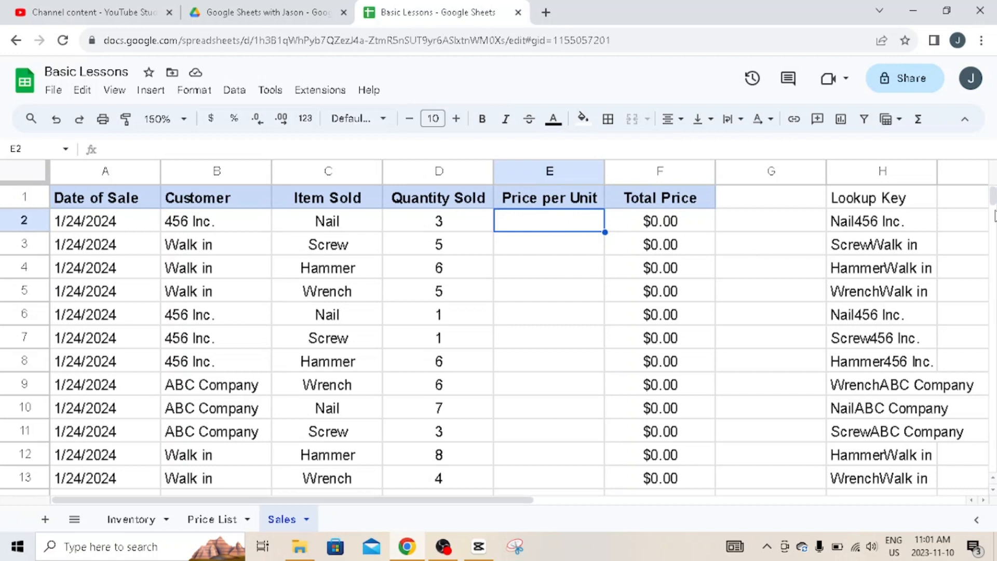
pyautogui.write('=')
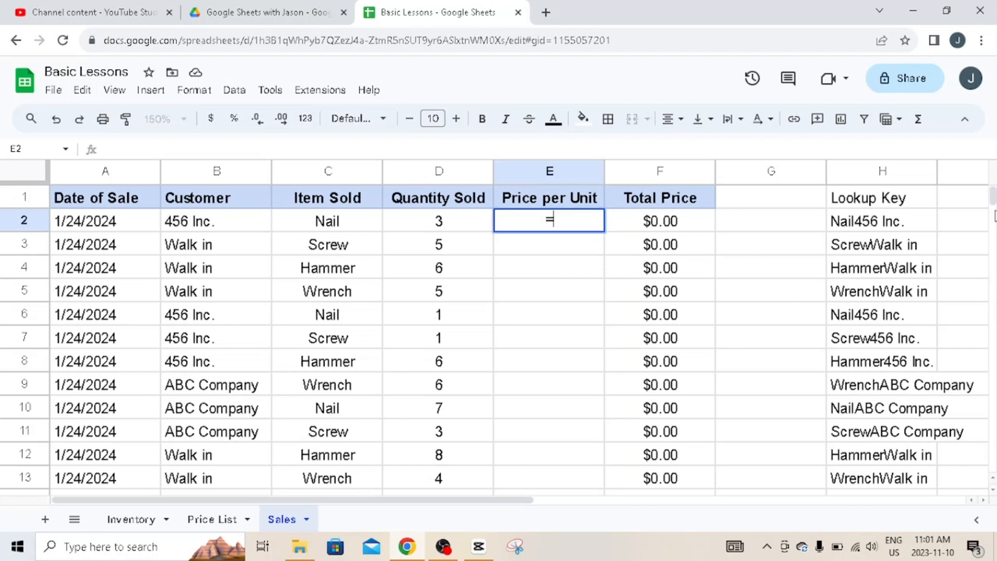
pyautogui.write('vlookup(')
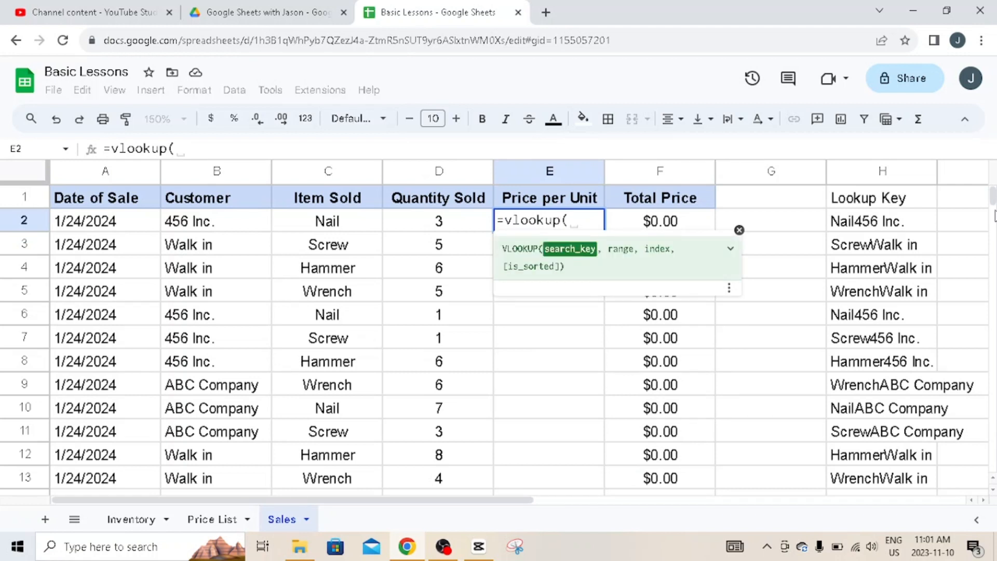
pyautogui.press('Right')
pyautogui.press('Right')
pyautogui.press('Right')
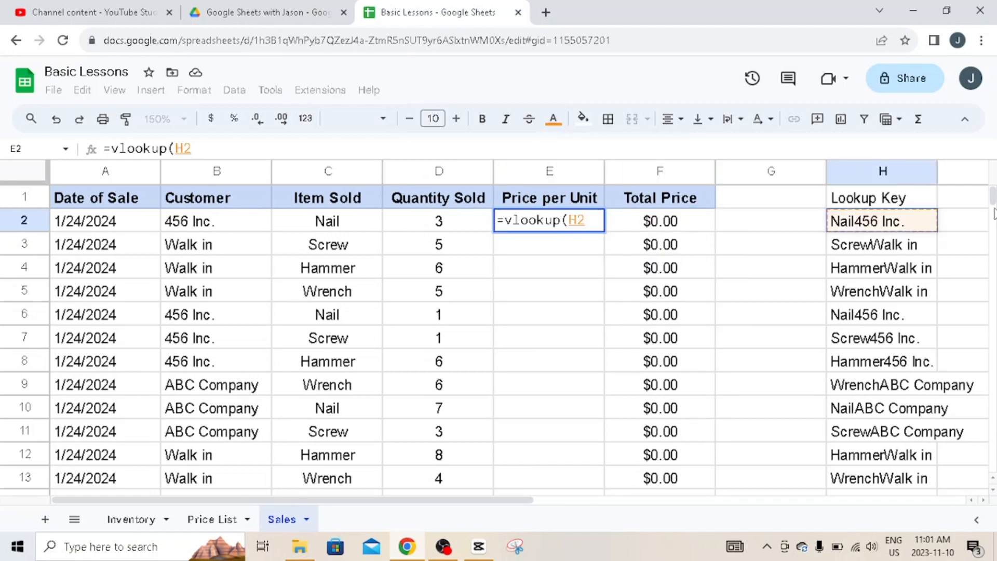
pyautogui.write(',')
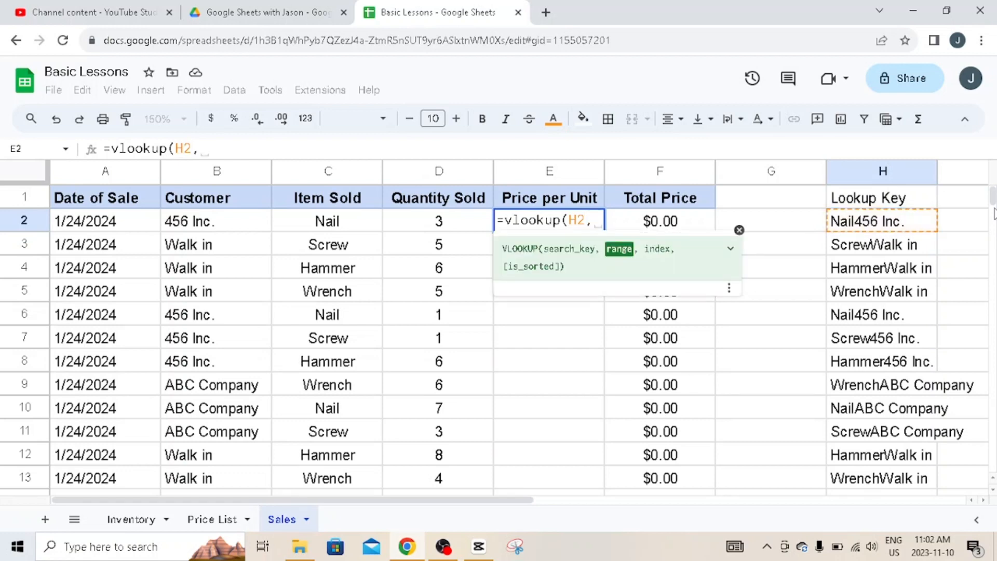
pyautogui.click(225, 518)
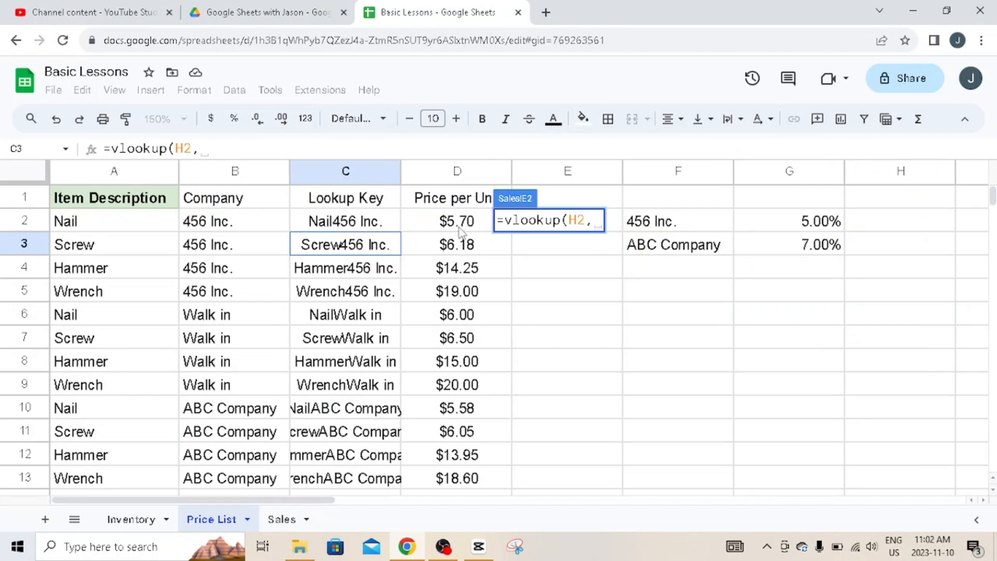
pyautogui.moveTo(345, 171); pyautogui.dragTo(441, 185)
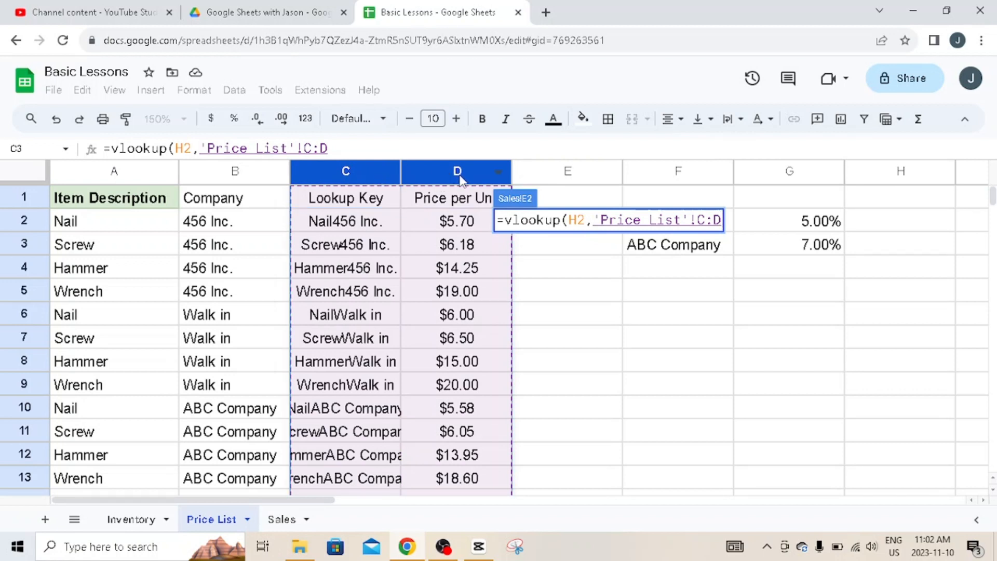
pyautogui.write(',2')
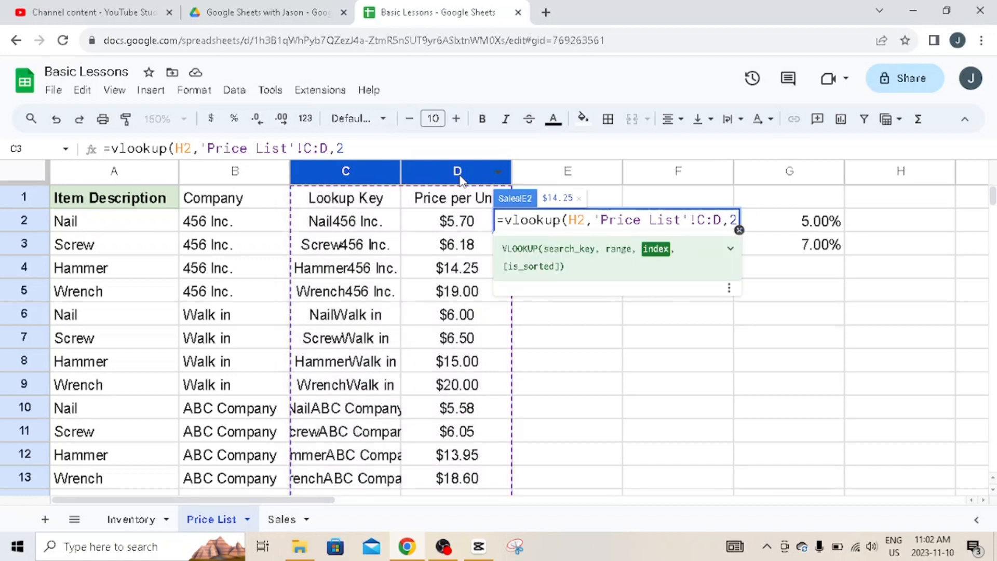
pyautogui.write(',fal')
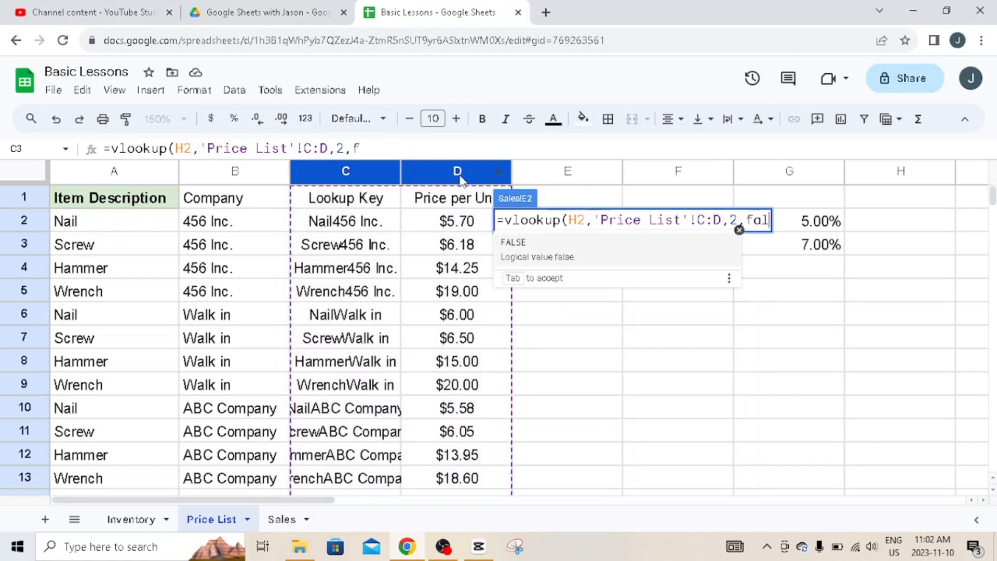
pyautogui.write('se)')
pyautogui.press('Return')
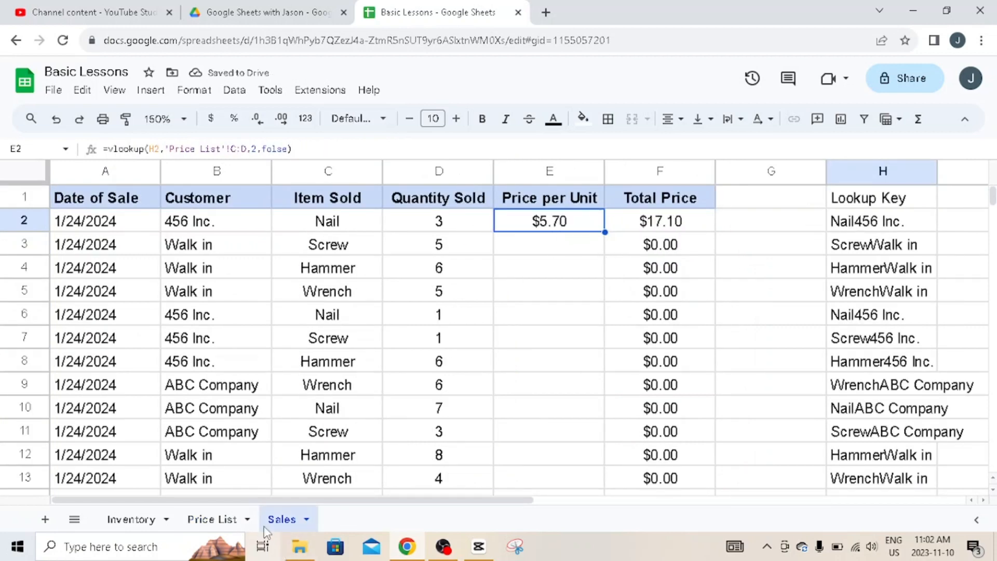
# Step: Check the 456 Inc. nail price in D2 of the Price List sheet against the Sales lookup and return to Sales
pyautogui.click(229, 521)
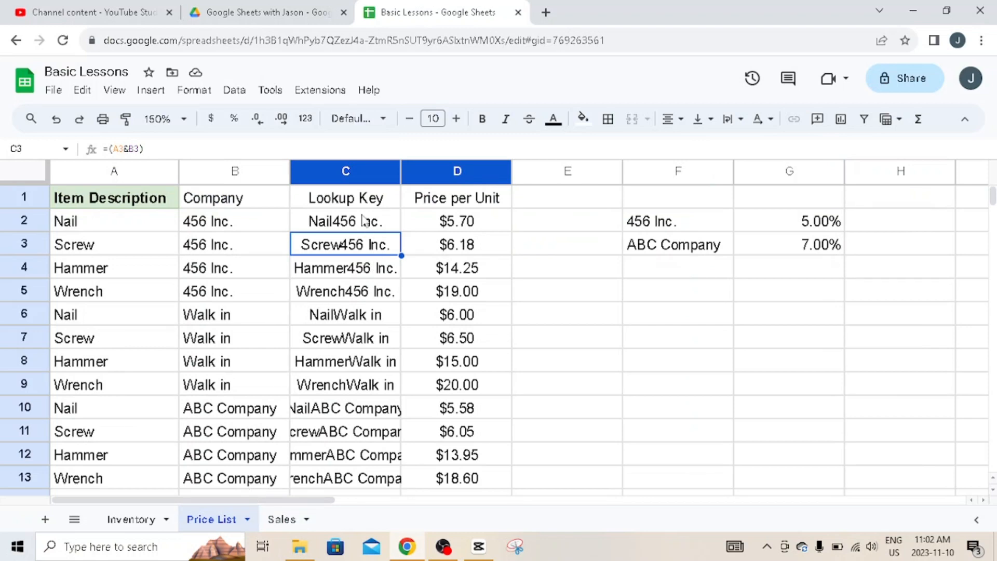
pyautogui.click(482, 230)
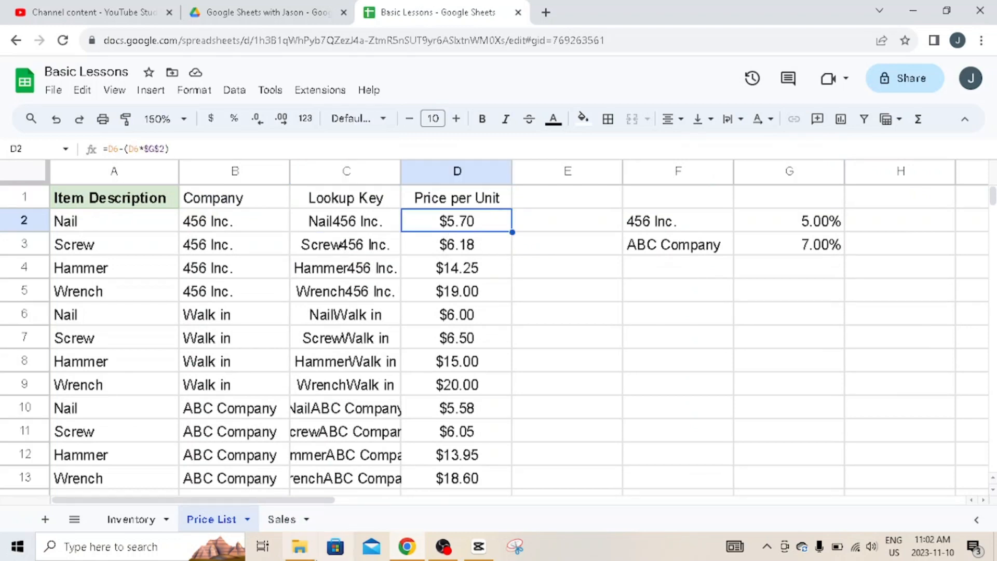
pyautogui.click(282, 519)
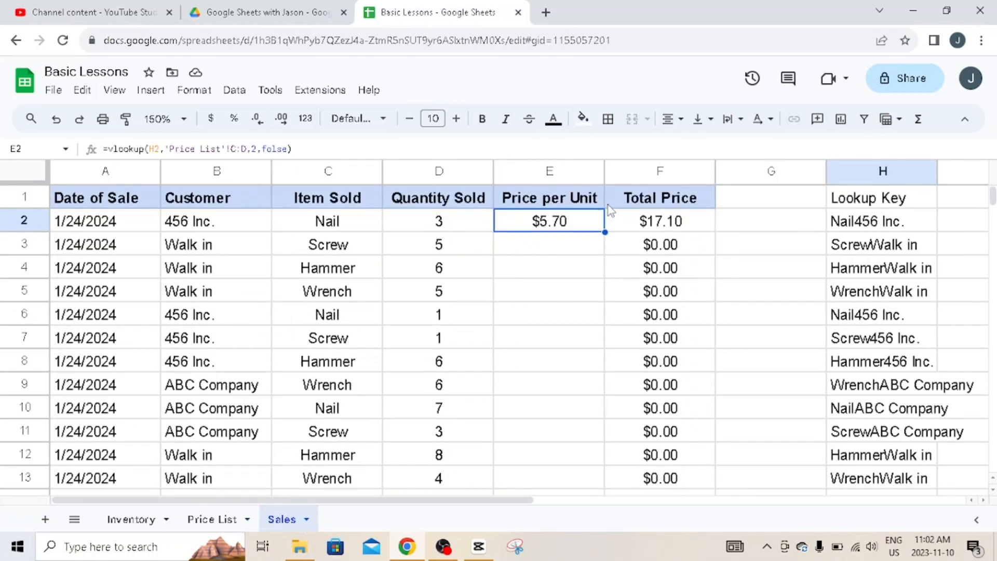
# Step: Copy the Price per Unit lookup formula from E2 down through E3:E97
pyautogui.moveTo(586, 252); pyautogui.dragTo(552, 232)
pyautogui.write("=vlookup(H3,'Price List'!C:D,2,false)")
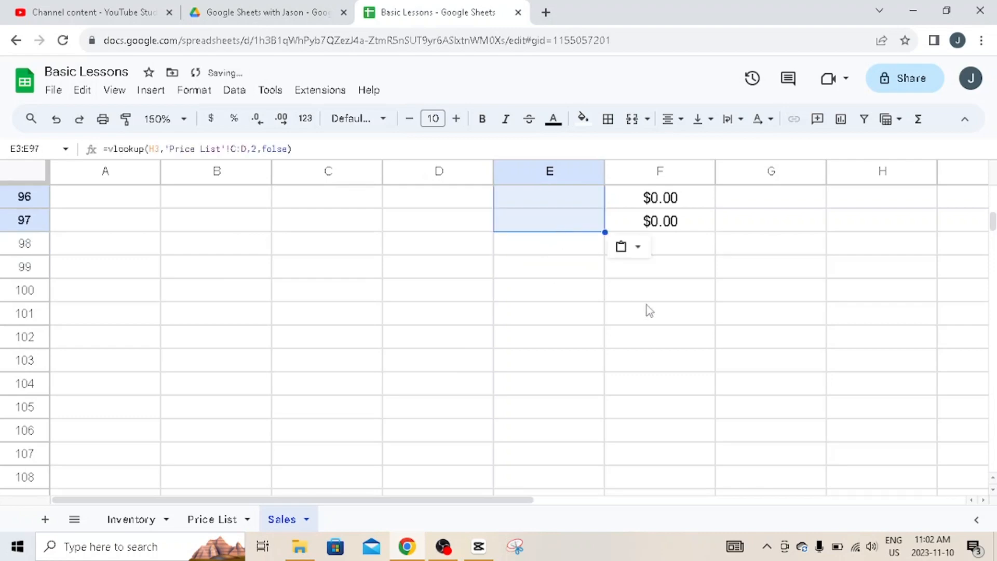
pyautogui.scroll(10, 649, 312)
pyautogui.scroll(20, 652, 318)
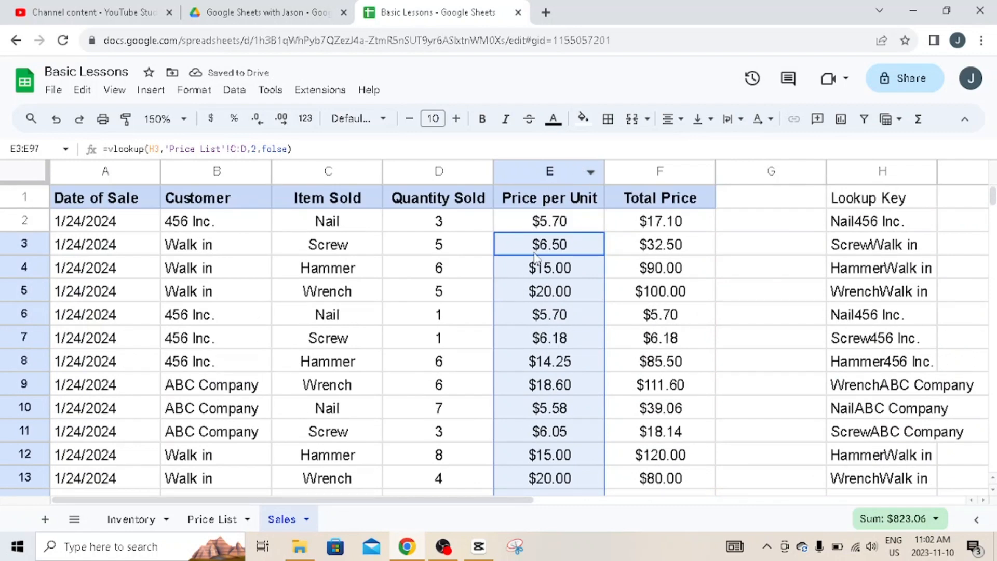
# Step: Examine the looked-up Price per Unit in E3 to E11 for the walk-in, 456 Inc. and ABC Company sales
pyautogui.click(536, 253)
pyautogui.click(537, 270)
pyautogui.click(562, 294)
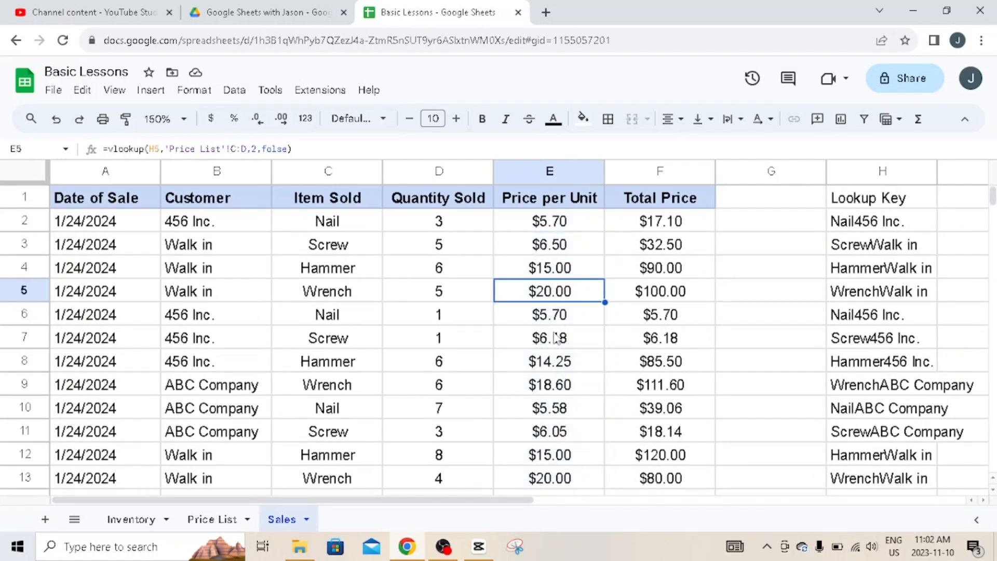
pyautogui.click(555, 318)
pyautogui.click(555, 337)
pyautogui.click(554, 362)
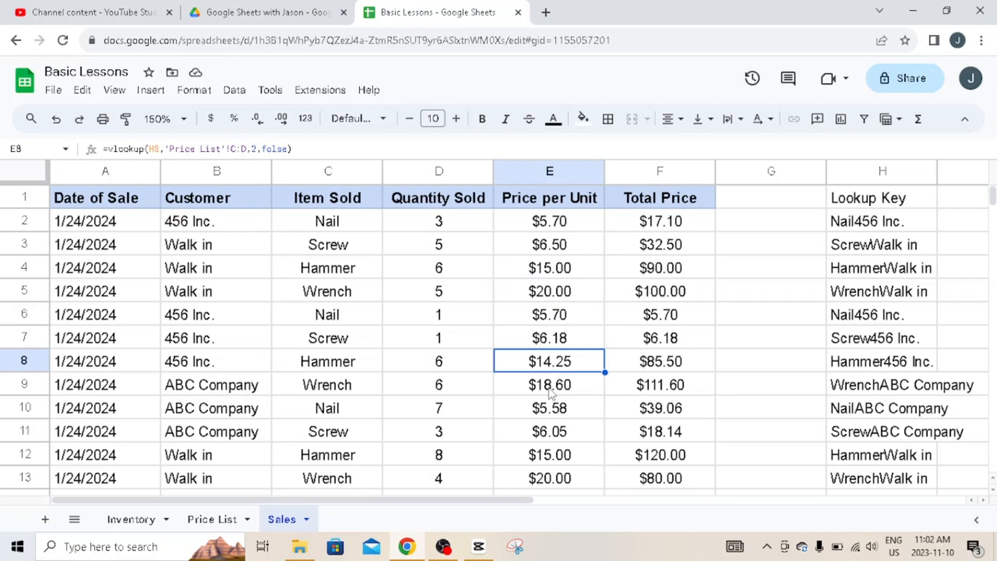
pyautogui.click(550, 390)
pyautogui.click(548, 412)
pyautogui.click(542, 436)
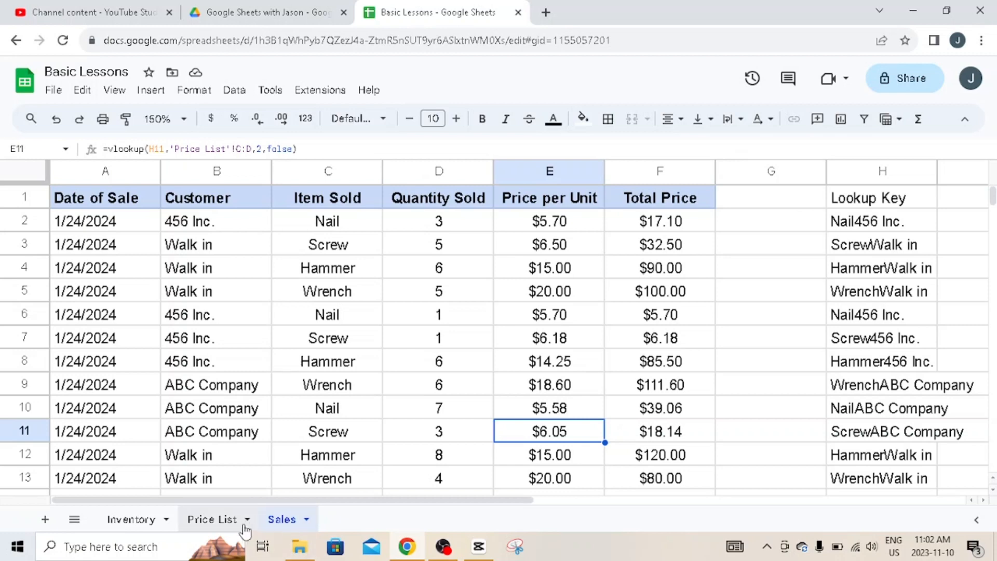
# Step: Set the walk-in nail price in D6 of the Price List sheet to 7.00
pyautogui.click(228, 520)
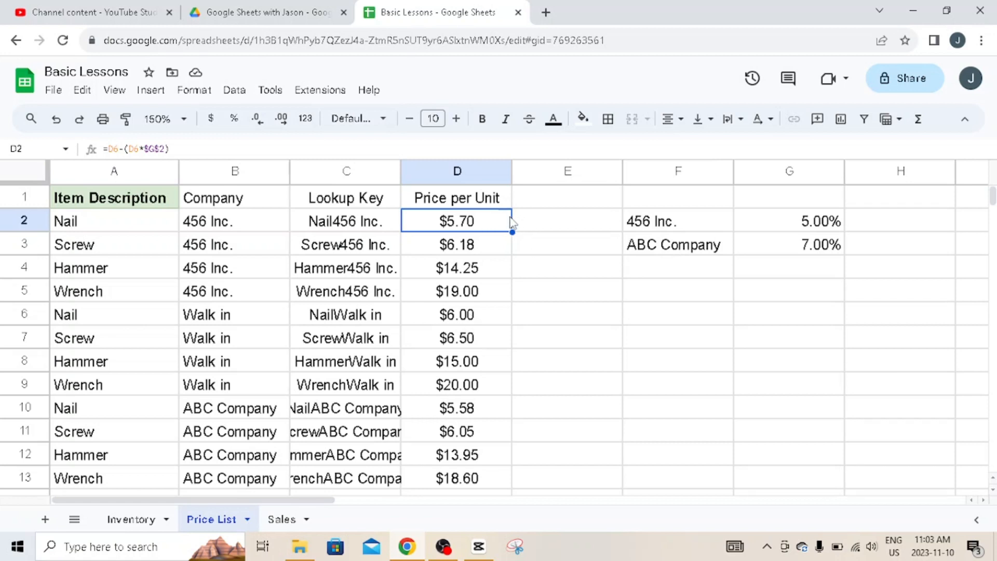
pyautogui.click(486, 319)
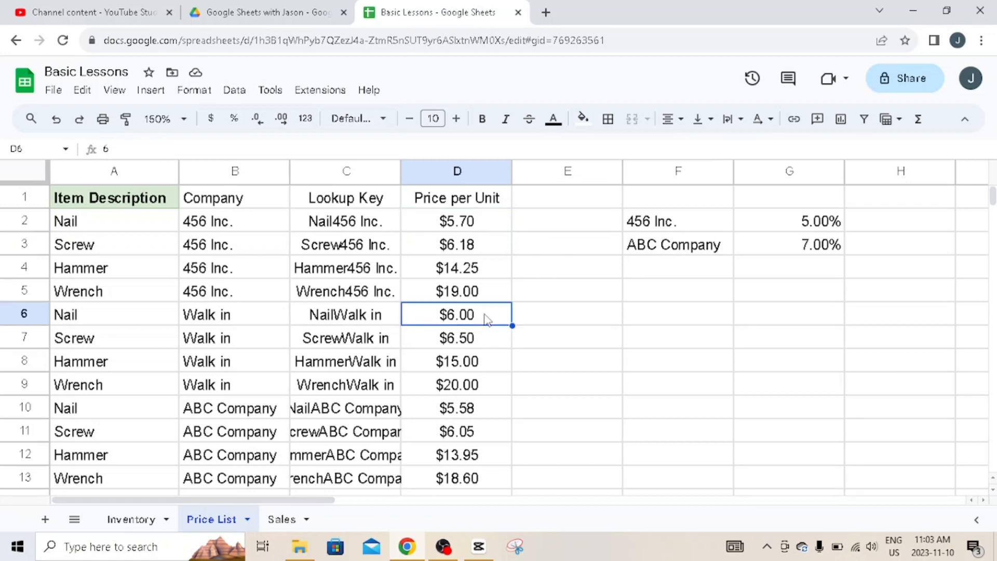
pyautogui.write('7.00')
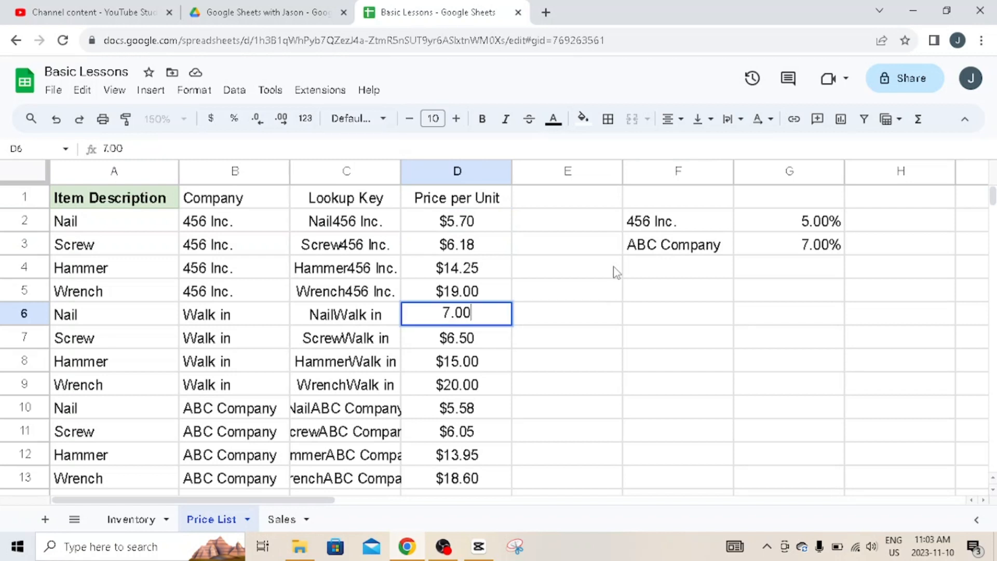
pyautogui.press('Return')
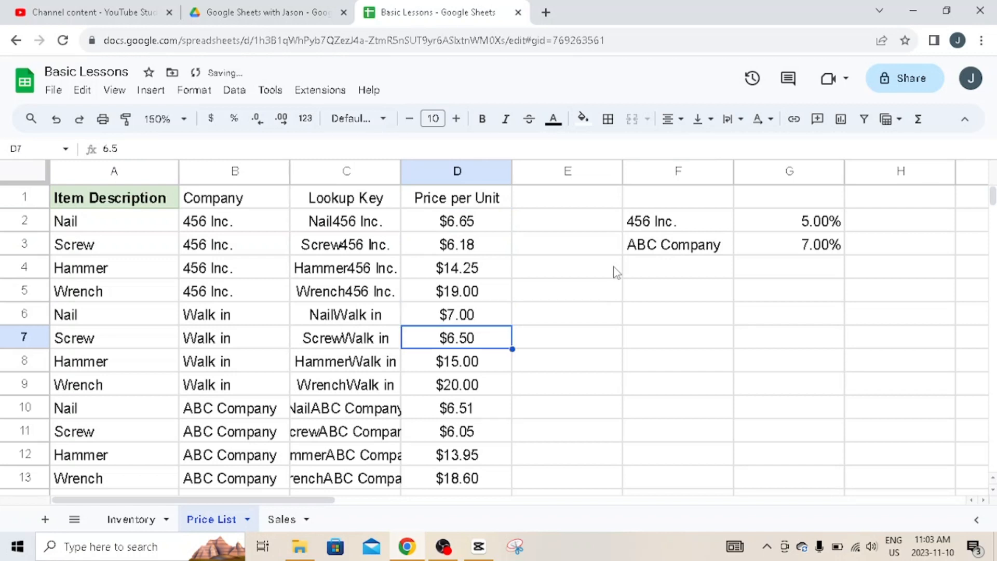
# Step: Check the recalculated nail prices for 456 Inc. in D2 and ABC Company in D10, and compare them with the Sales sheet
pyautogui.click(464, 227)
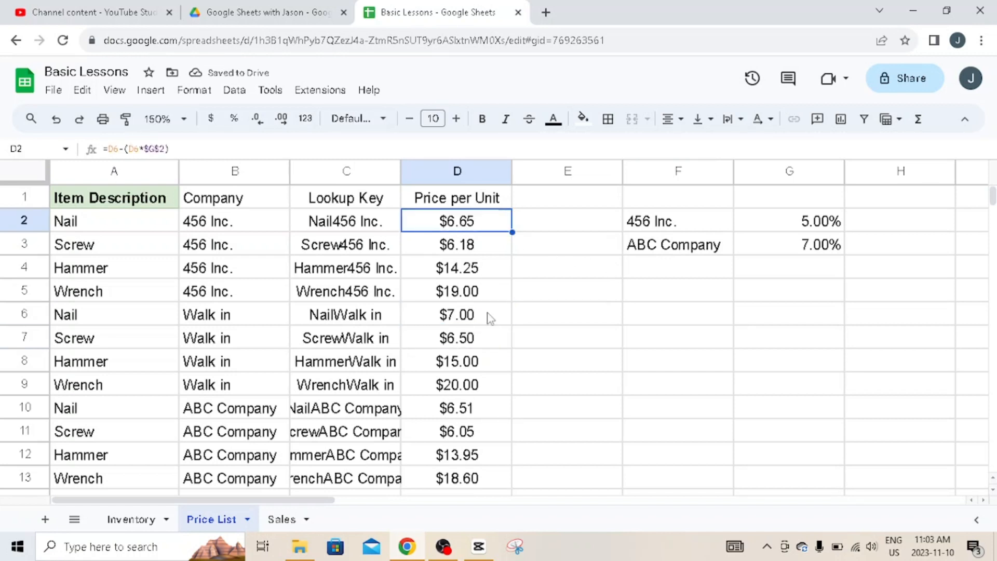
pyautogui.click(455, 419)
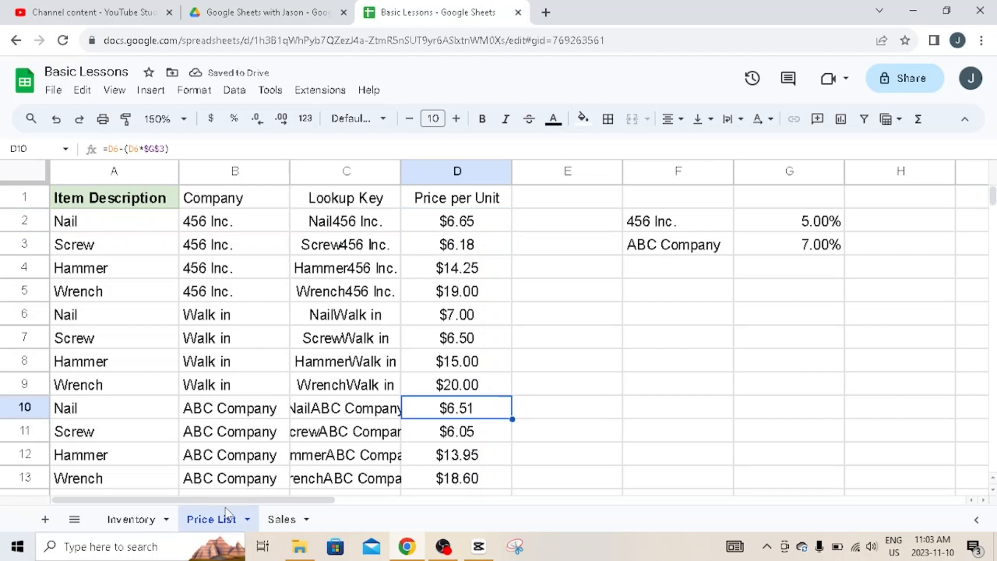
pyautogui.click(282, 519)
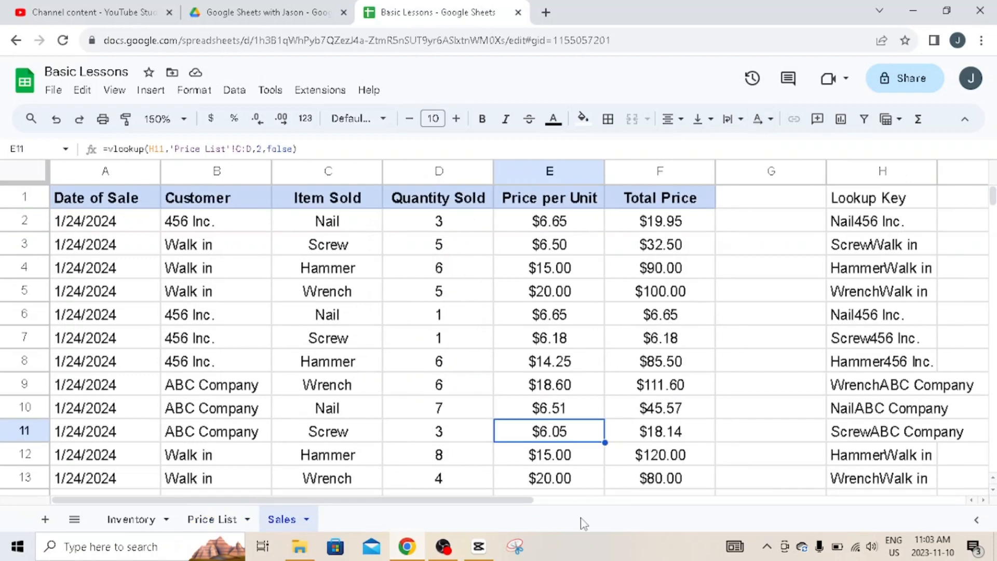
# Step: Set the 456 Inc. discount in G2 of the Price List sheet to 8%, check D2, and return to Sales
pyautogui.click(213, 519)
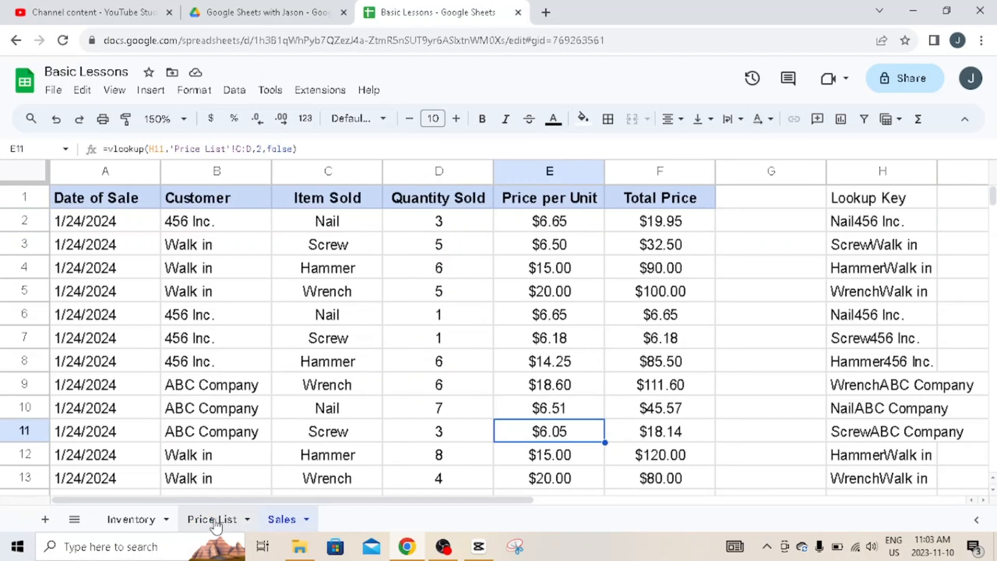
pyautogui.click(772, 223)
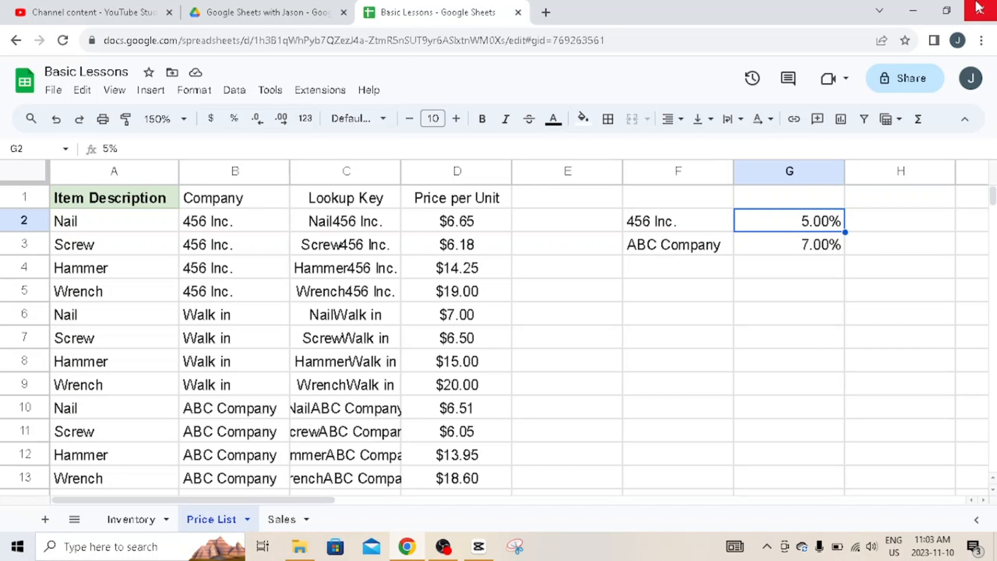
pyautogui.write('8.0')
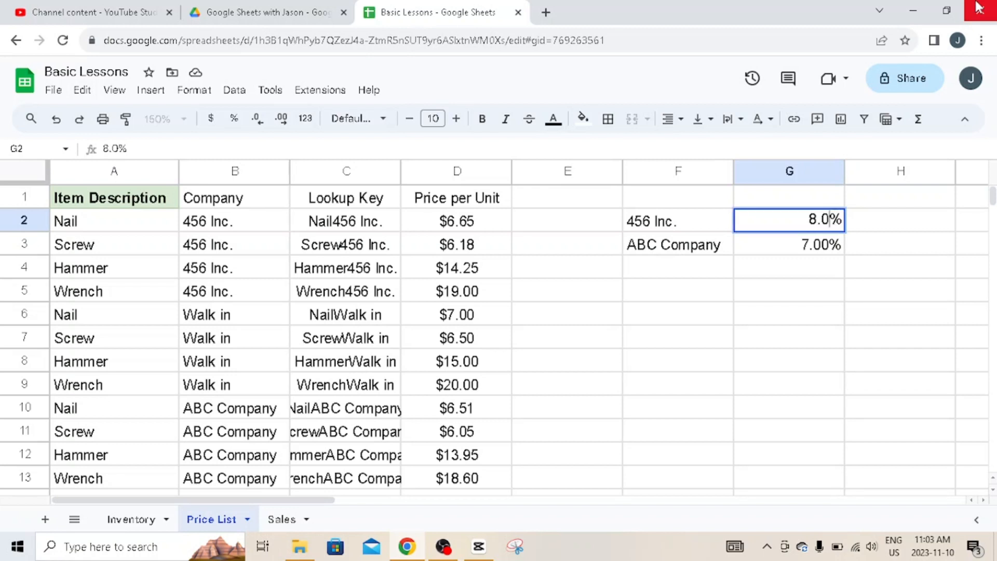
pyautogui.press('Return')
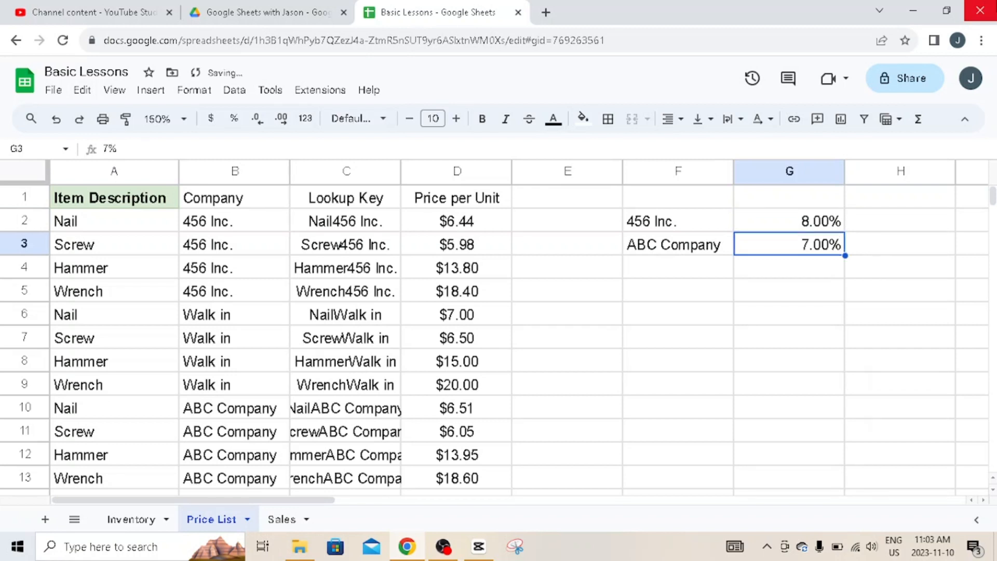
pyautogui.click(479, 224)
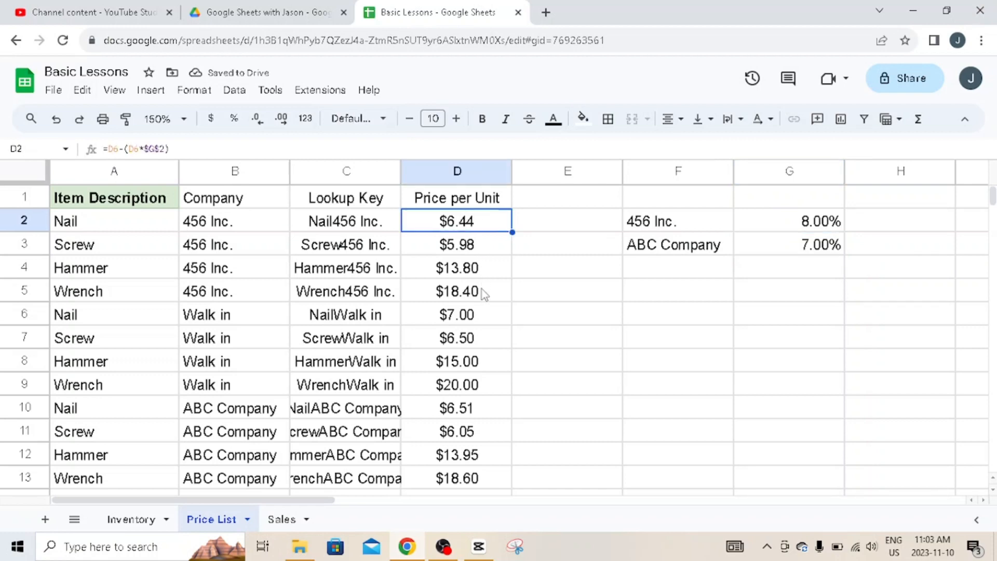
pyautogui.click(283, 521)
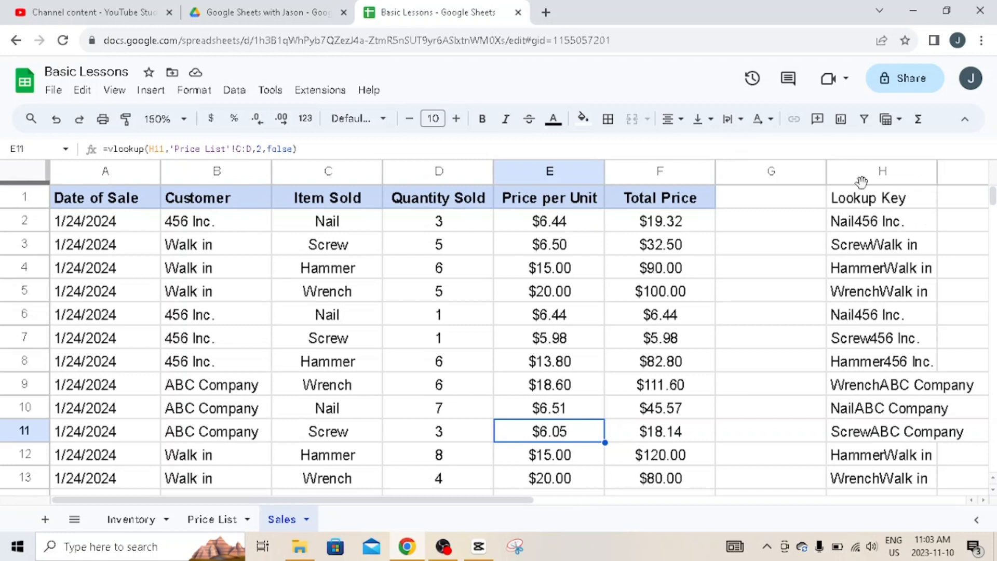
# Step: Hide the Lookup Key column H on the Sales sheet
pyautogui.click(885, 171)
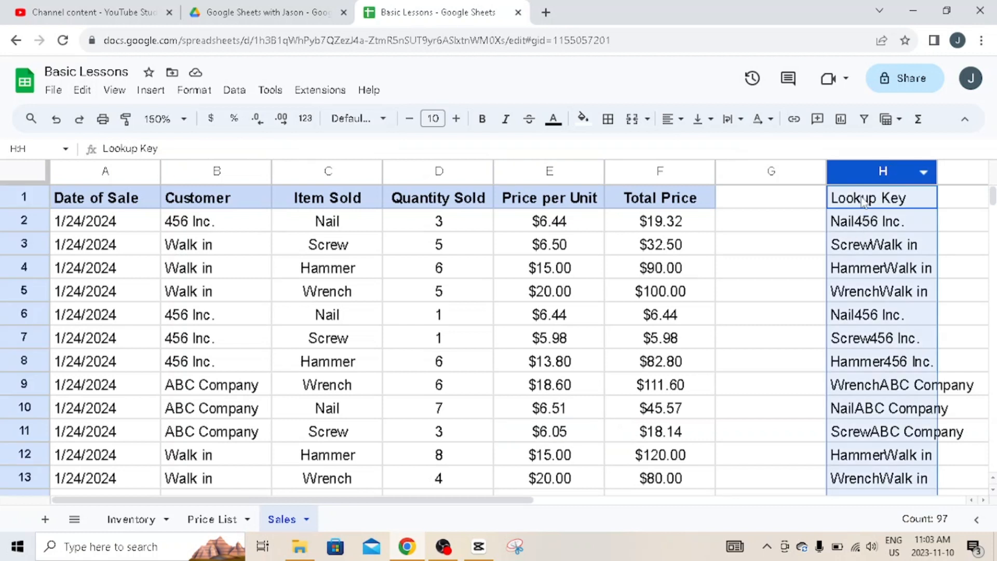
pyautogui.rightClick(868, 166)
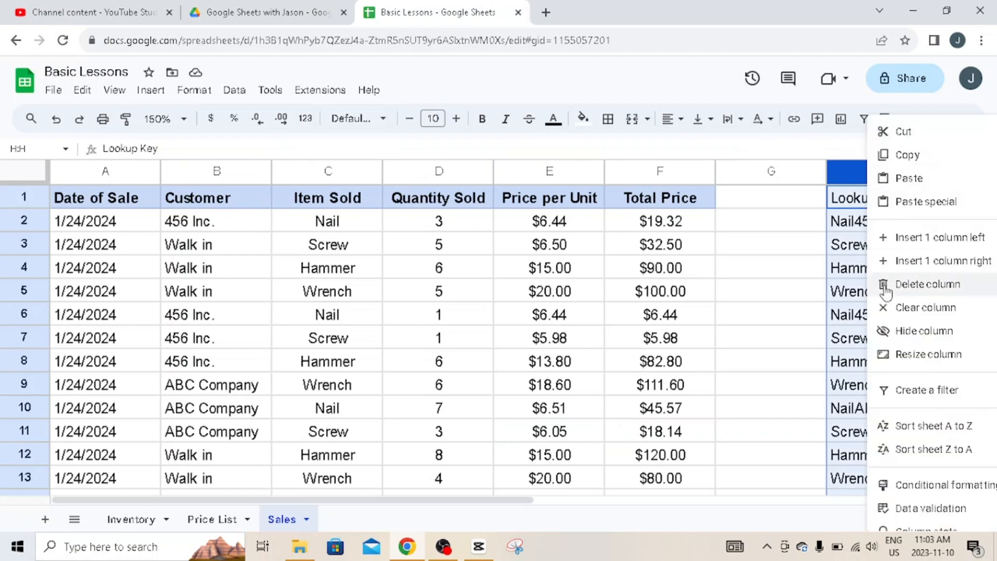
pyautogui.click(905, 337)
pyautogui.click(759, 272)
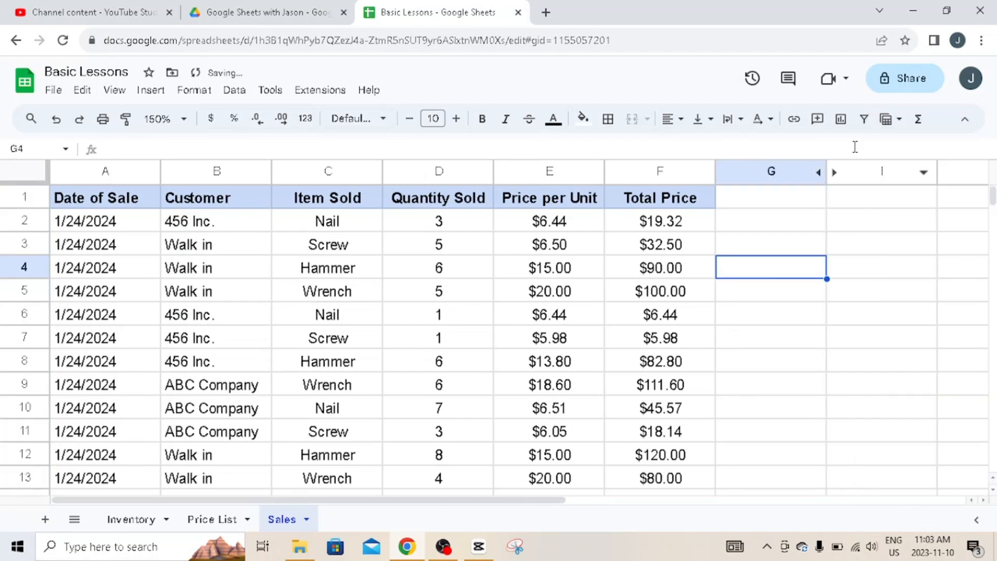
# Step: Unhide the Lookup Key column H on the Sales sheet and hide it again
pyautogui.click(837, 174)
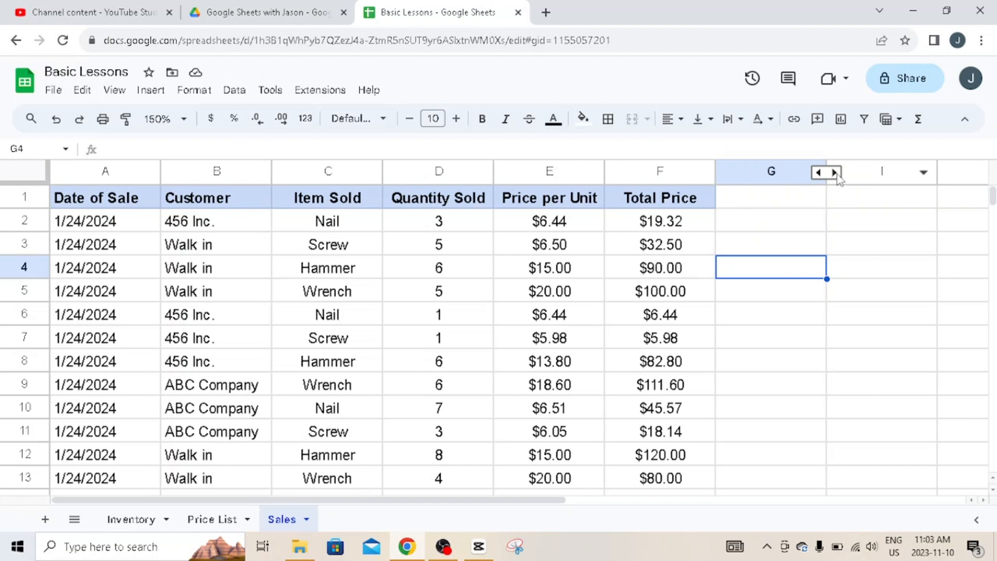
pyautogui.rightClick(901, 174)
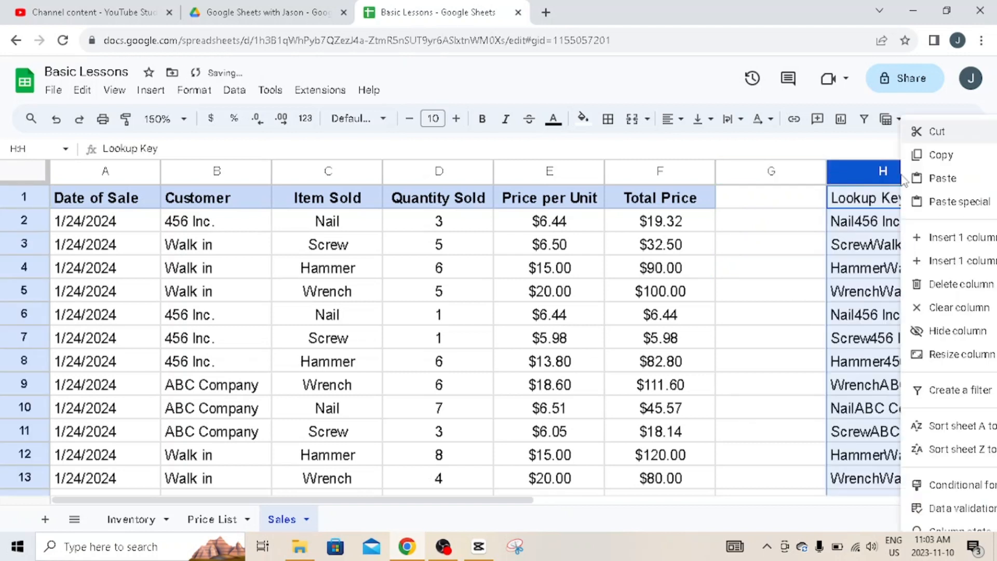
pyautogui.click(956, 332)
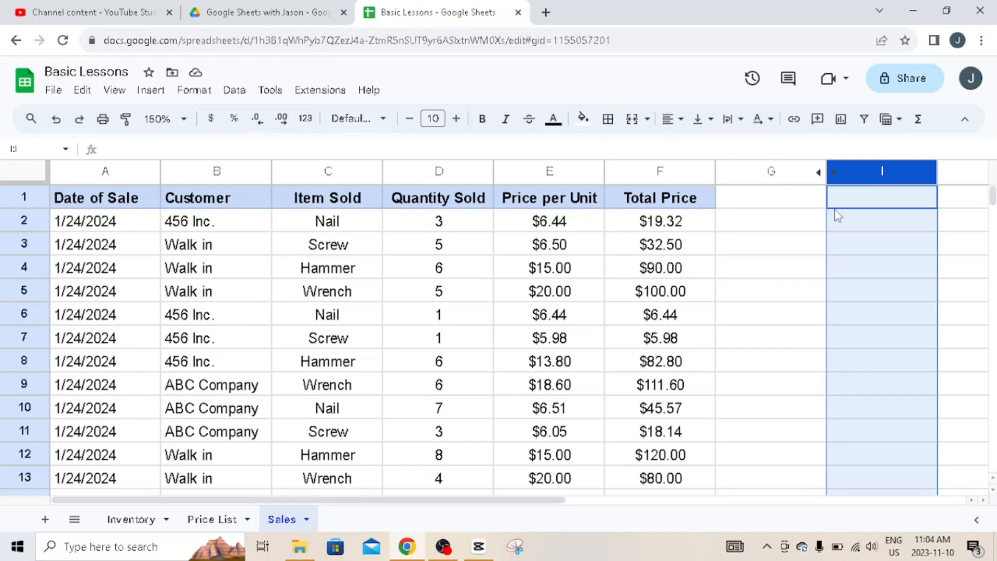
pyautogui.click(740, 228)
# Step: Replace the H2 search key in the E2 lookup with (C2&B2), giving =vlookup((C2&B2),'Price List'!C:D,2,false)
pyautogui.click(535, 234)
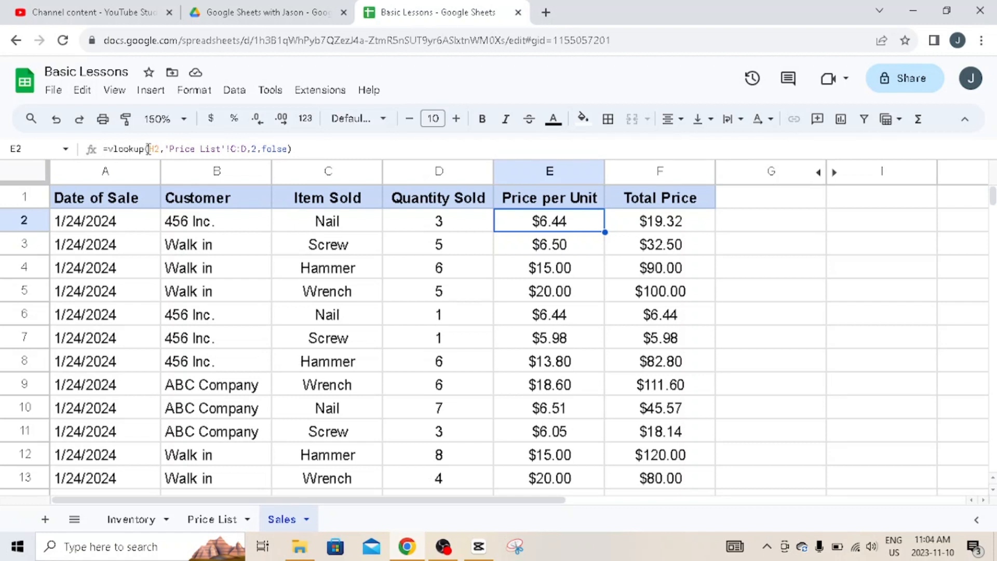
pyautogui.moveTo(148, 149); pyautogui.dragTo(159, 149)
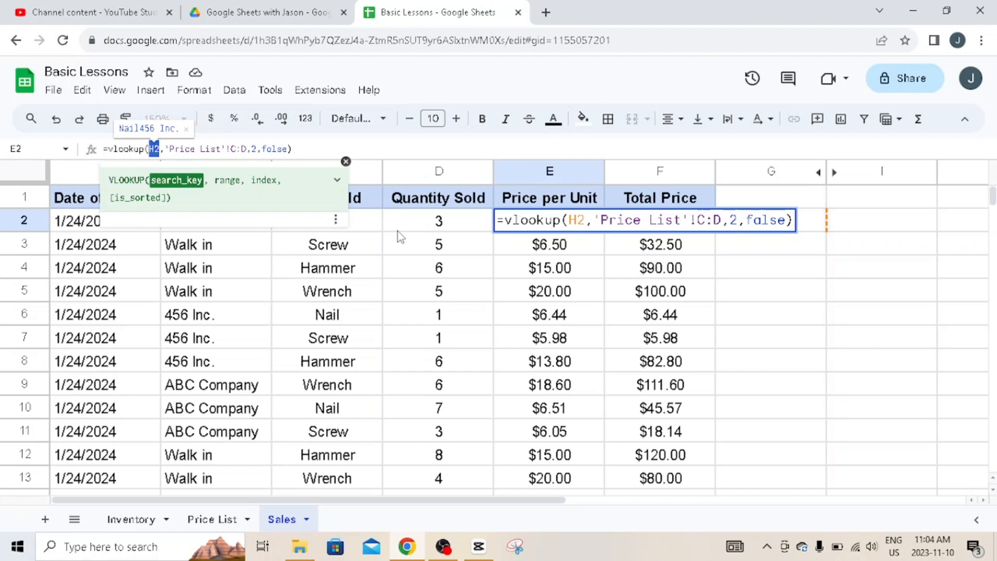
pyautogui.press('BackSpace')
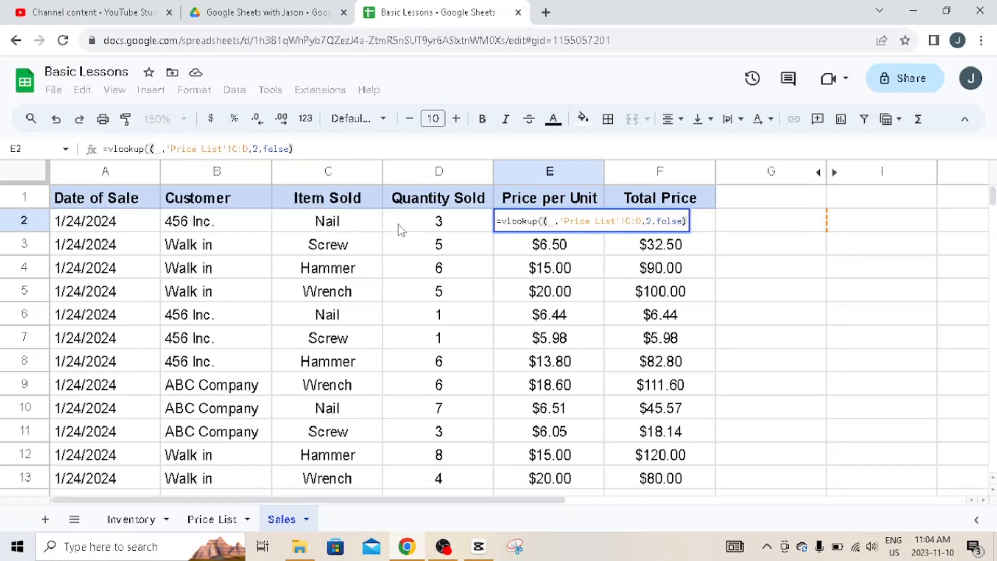
pyautogui.click(351, 225)
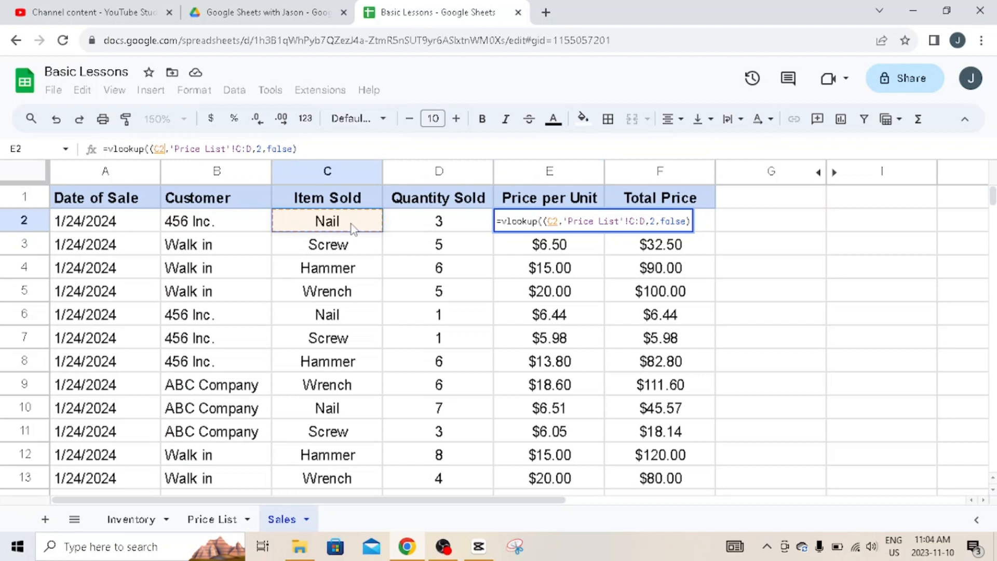
pyautogui.write('&')
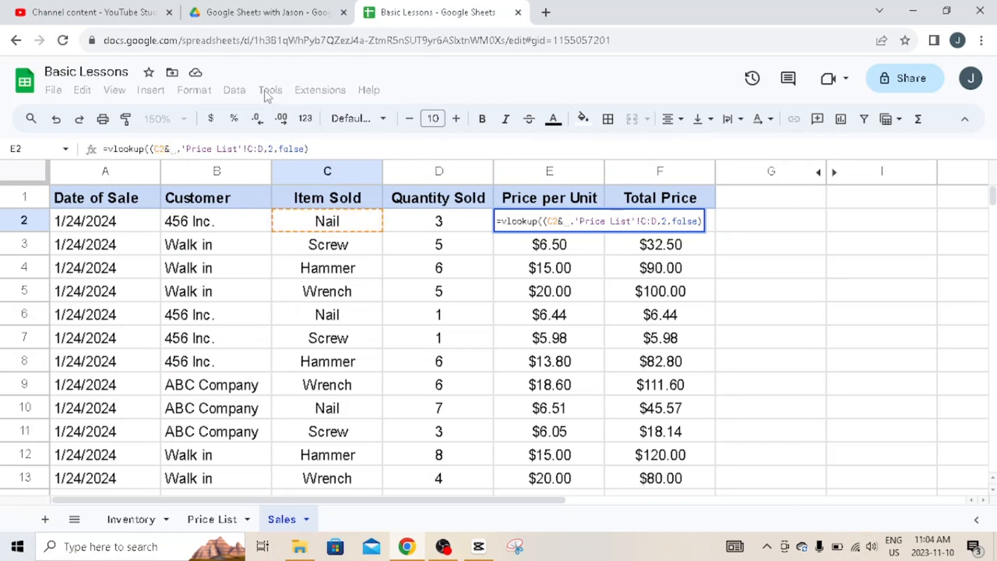
pyautogui.click(221, 227)
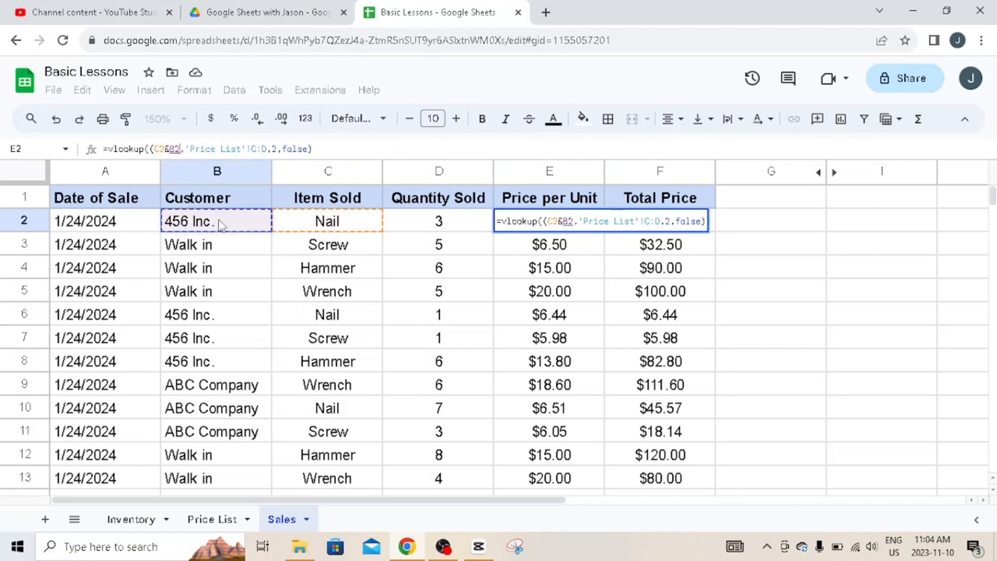
pyautogui.write(')')
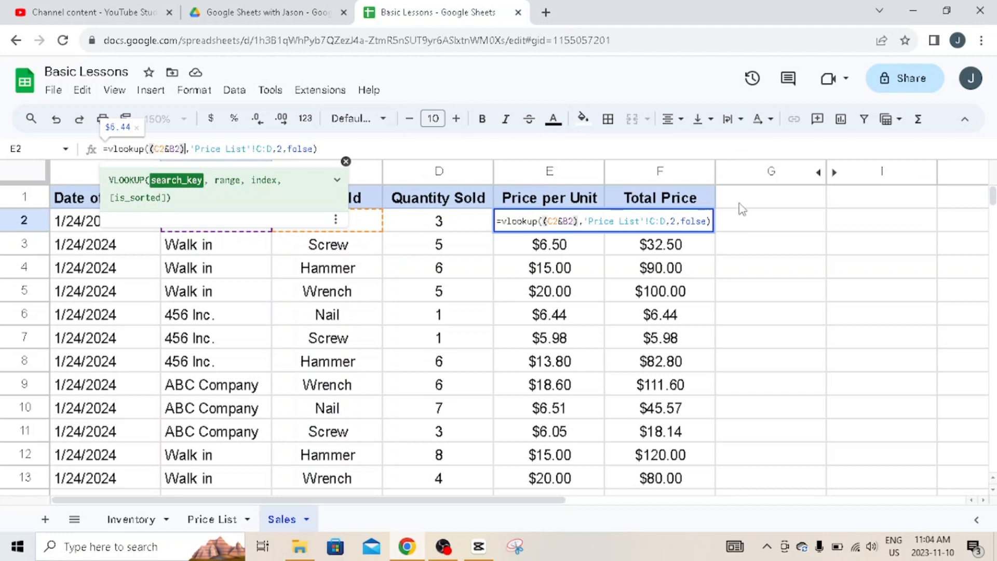
pyautogui.press('Return')
# Step: Copy the revised Price per Unit formula from E2 into E3:E11
pyautogui.click(572, 222)
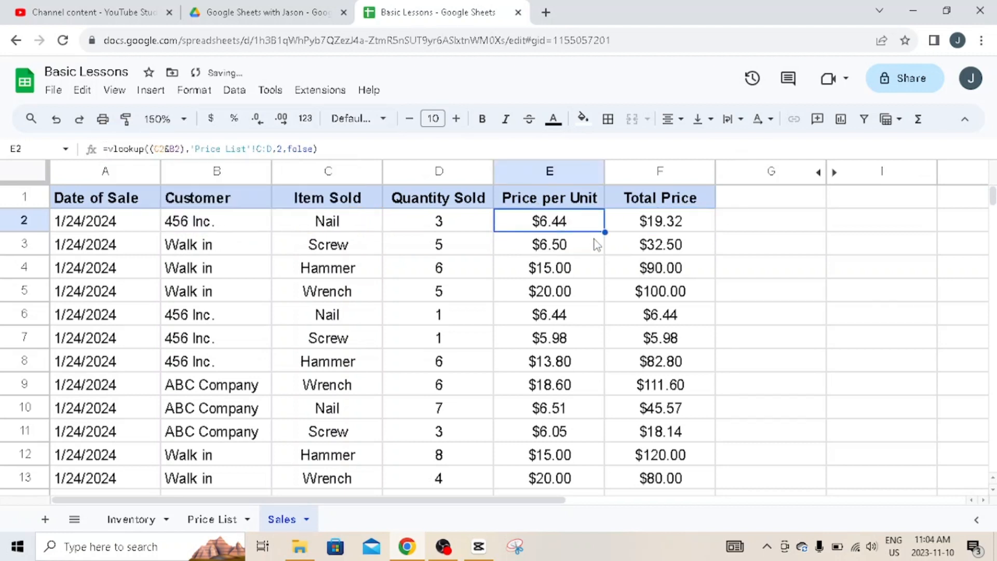
pyautogui.hotkey('ctrl', 'c')
pyautogui.moveTo(584, 257); pyautogui.dragTo(591, 438)
pyautogui.hotkey('ctrl', 'v')
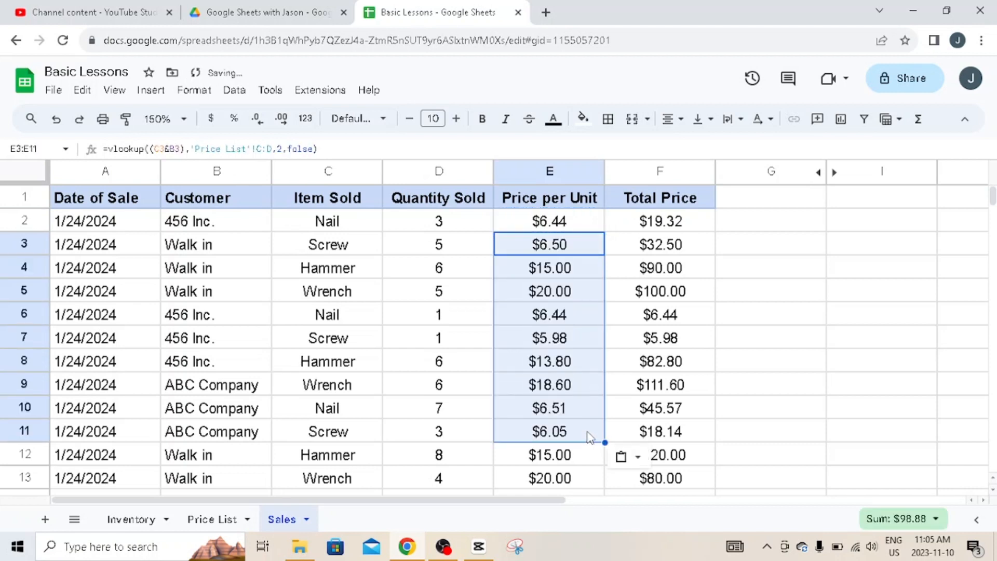
# Step: Unhide the Lookup Key column H and clear the keys in H2:H9
pyautogui.click(835, 173)
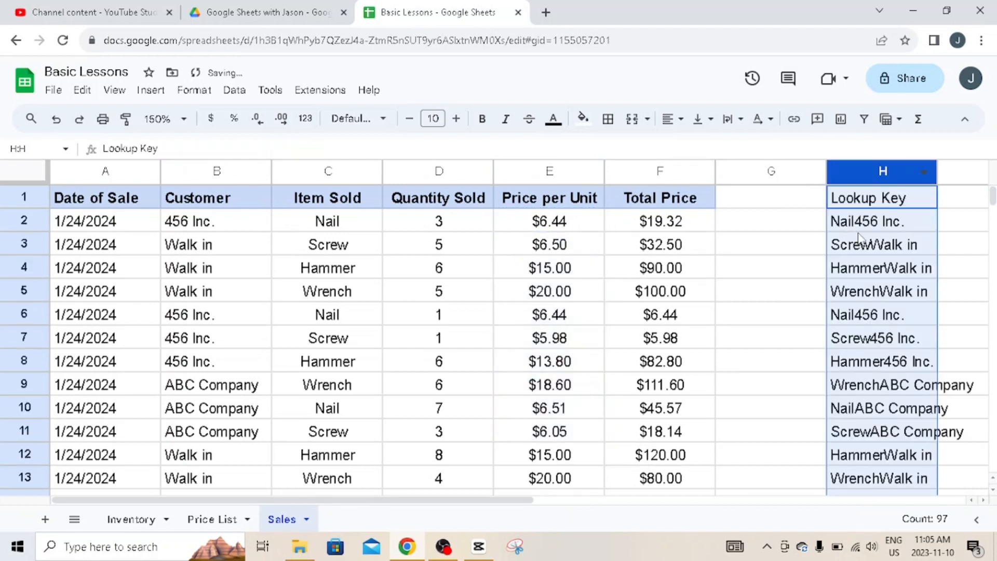
pyautogui.moveTo(858, 224); pyautogui.dragTo(877, 374)
pyautogui.press('Delete')
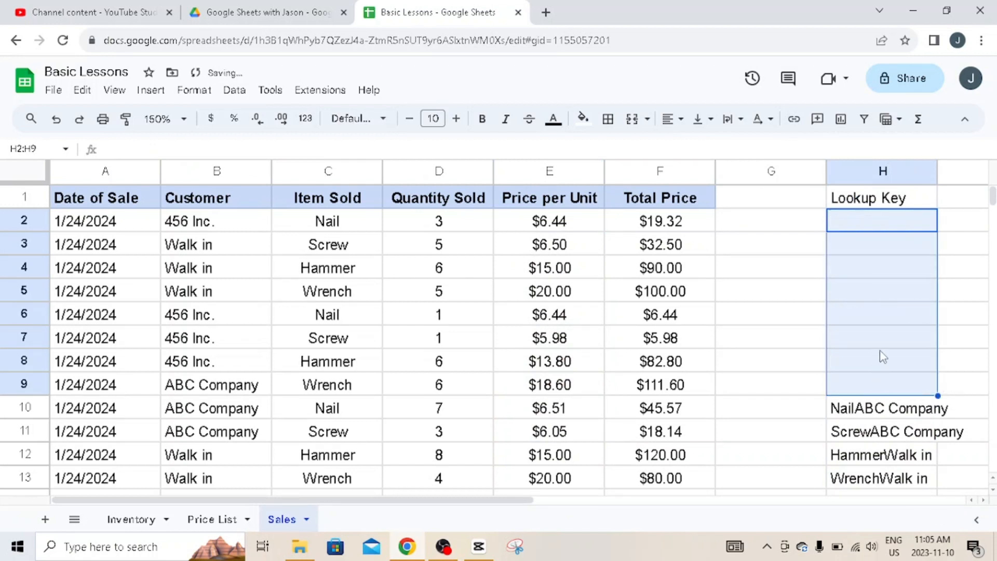